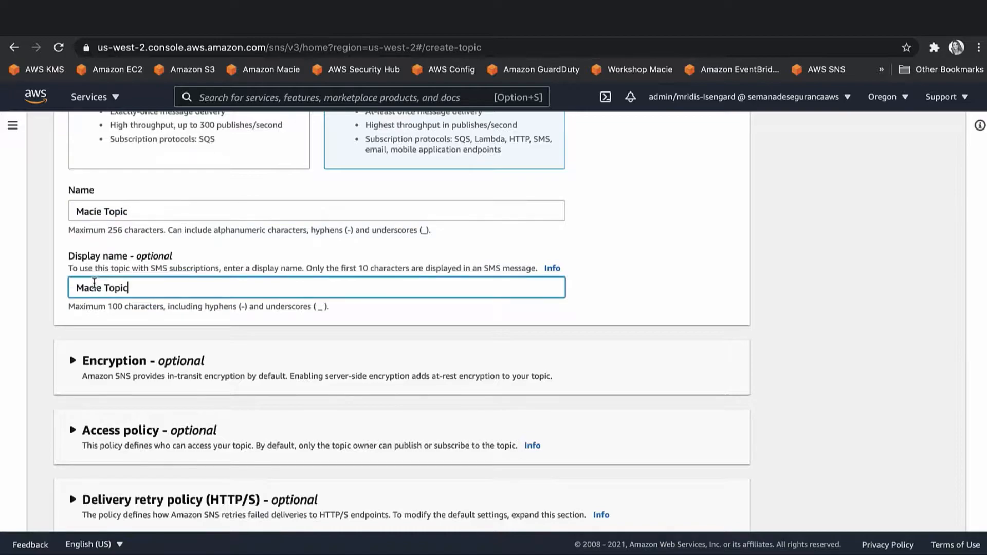
Correct the topic name to macietopic and create the standard topic with display name Macie Topic.
{"action": "left_click", "coordinate": [108, 209]}
{"action": "key", "text": "BackSpace"}
{"action": "key", "text": "BackSpace"}
{"action": "type", "text": "t"}
{"action": "left_click", "coordinate": [85, 211]}
{"action": "key", "text": "BackSpace"}
{"action": "type", "text": "m"}
{"action": "scroll", "coordinate": [159, 303], "scroll_direction": "down", "scroll_amount": 5}
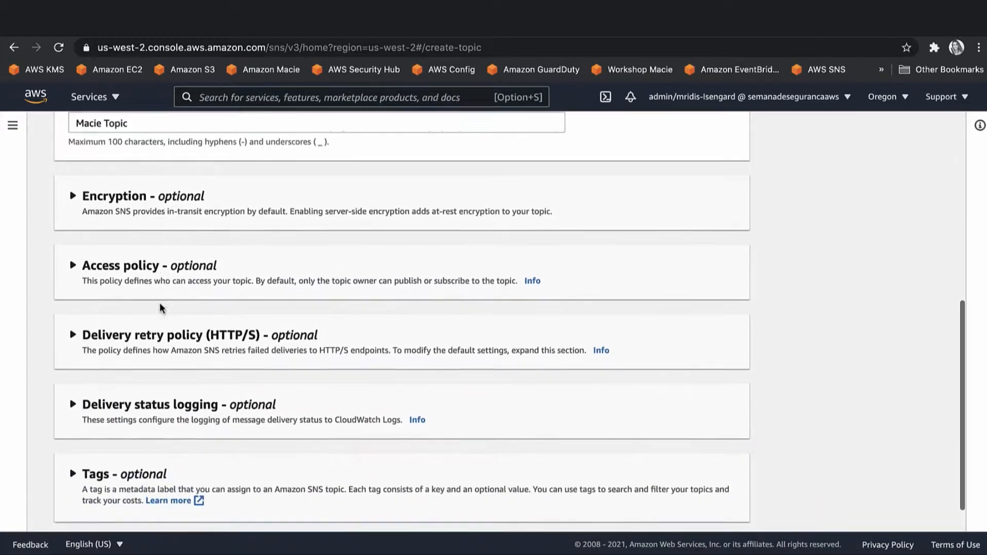
{"action": "left_click", "coordinate": [706, 519]}
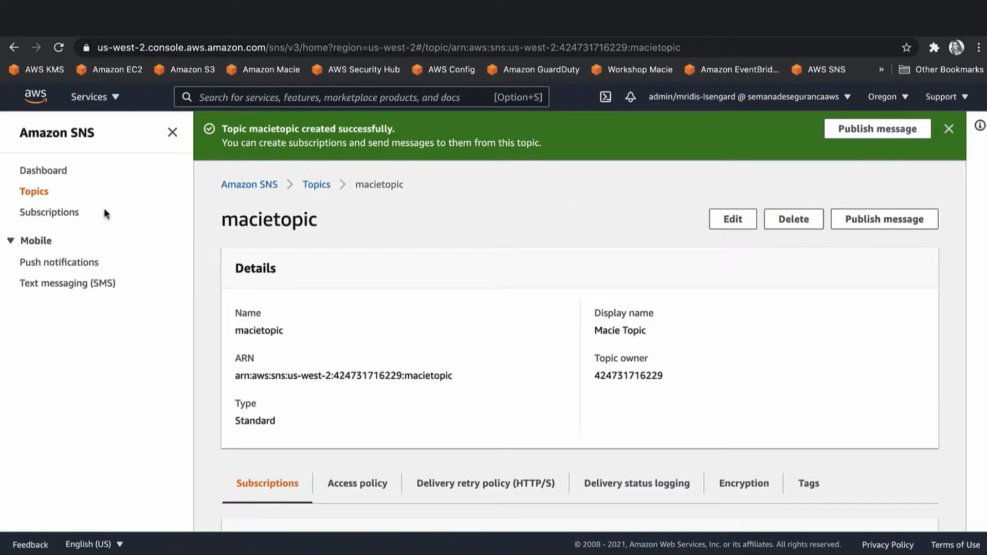
Create an Email subscription to the macietopic ARN, entering the subscriber's e-mail address as endpoint.
{"action": "left_click", "coordinate": [47, 213]}
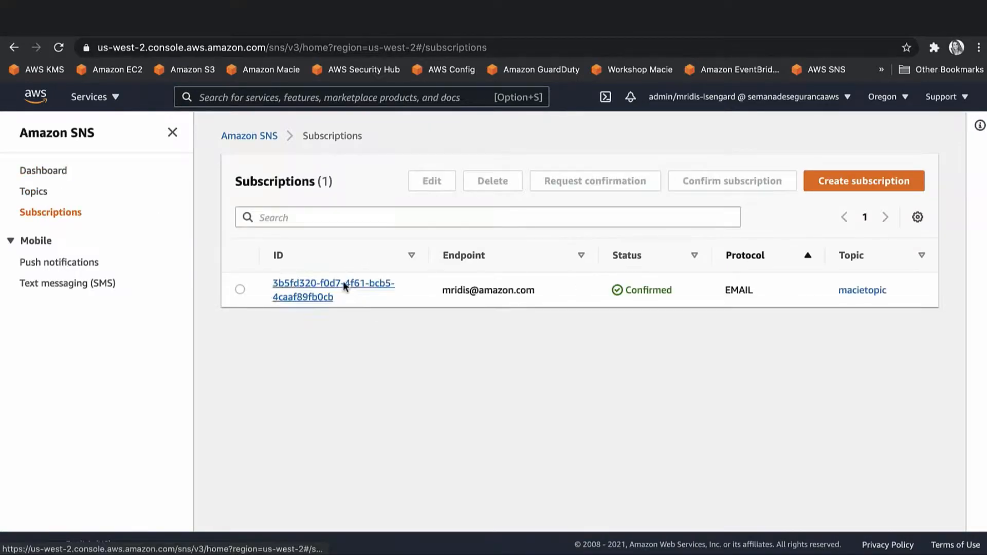
{"action": "left_click", "coordinate": [869, 187]}
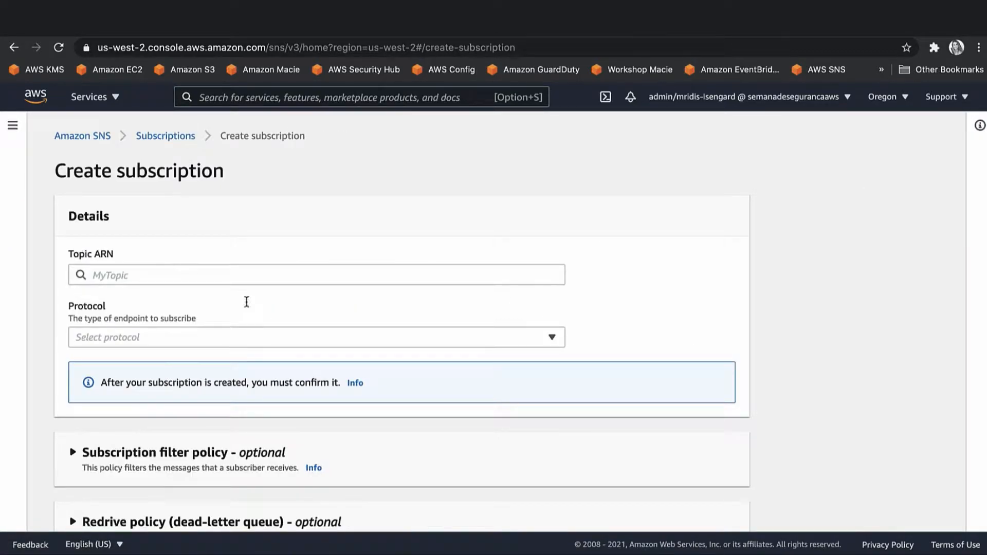
{"action": "left_click", "coordinate": [244, 275]}
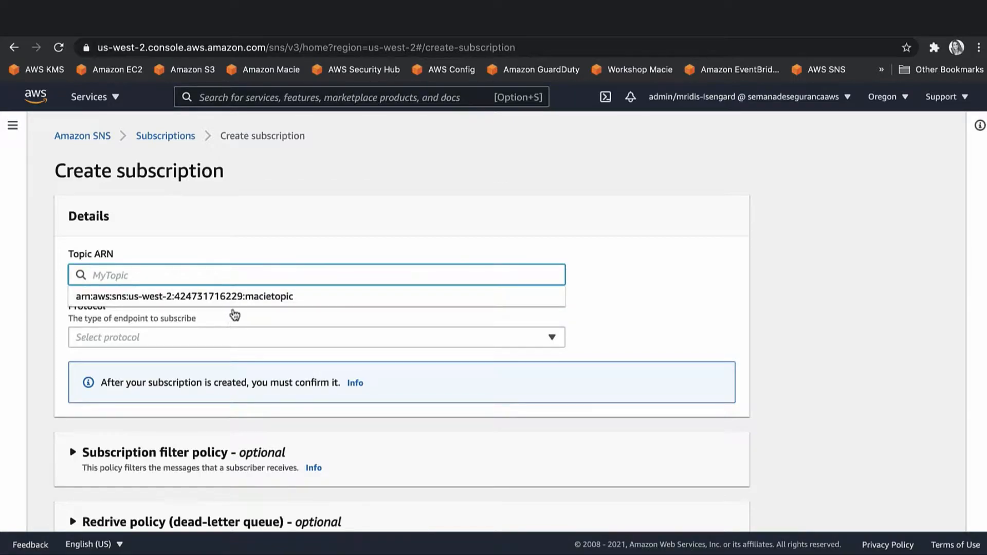
{"action": "left_click", "coordinate": [238, 300]}
{"action": "left_click", "coordinate": [235, 336]}
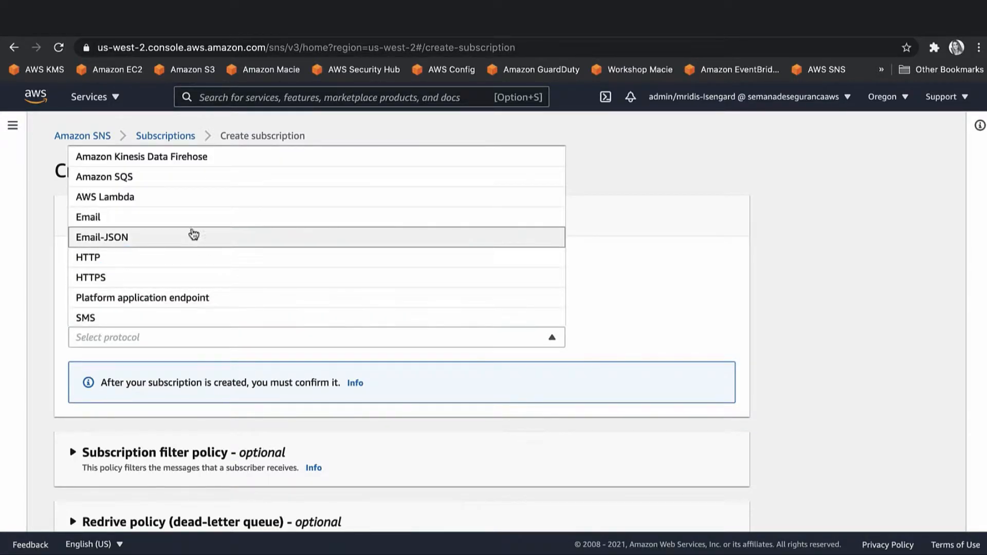
{"action": "left_click", "coordinate": [193, 219]}
{"action": "left_click", "coordinate": [193, 403]}
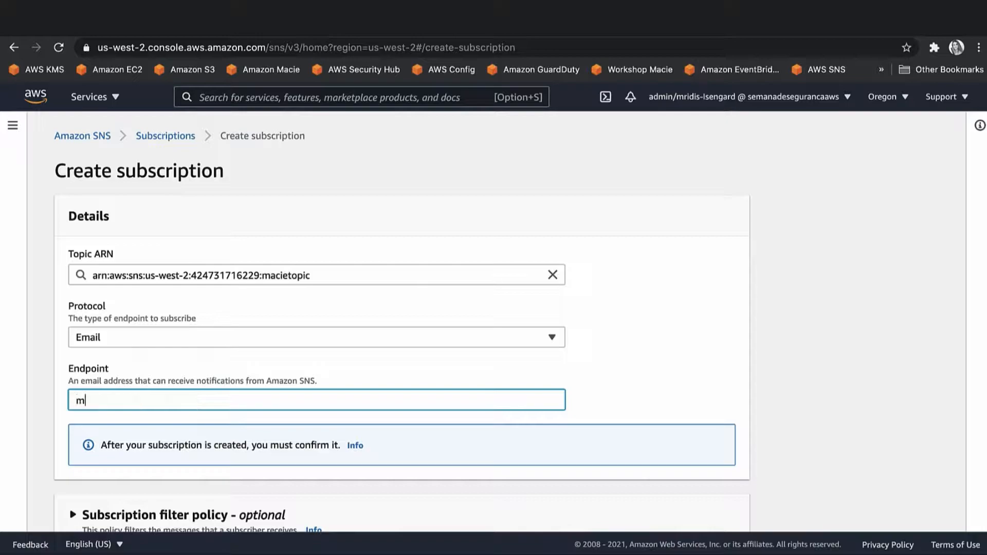
{"action": "scroll", "coordinate": [197, 409], "scroll_direction": "down", "scroll_amount": 3}
{"action": "left_click", "coordinate": [678, 504]}
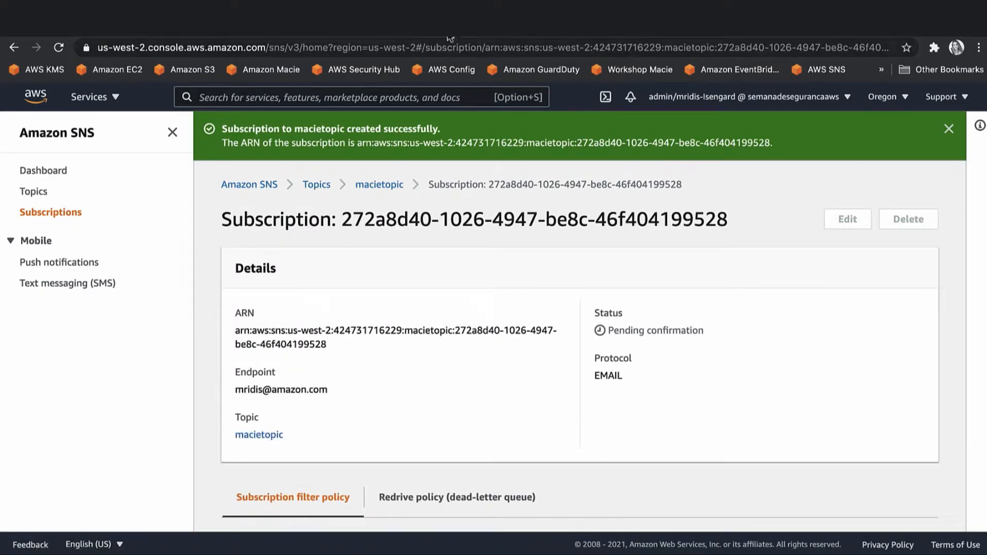
{"action": "left_click", "coordinate": [558, 27]}
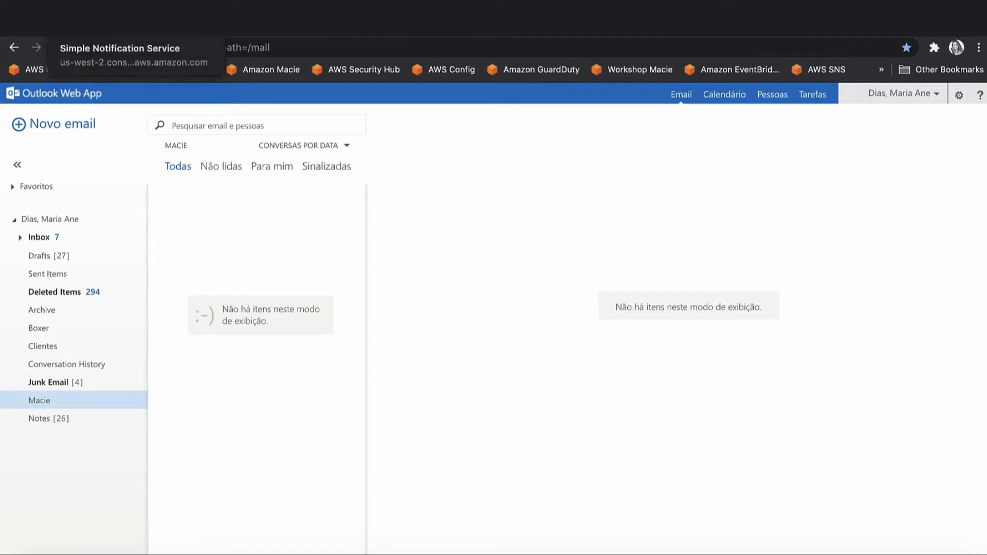
{"action": "left_click", "coordinate": [103, 26]}
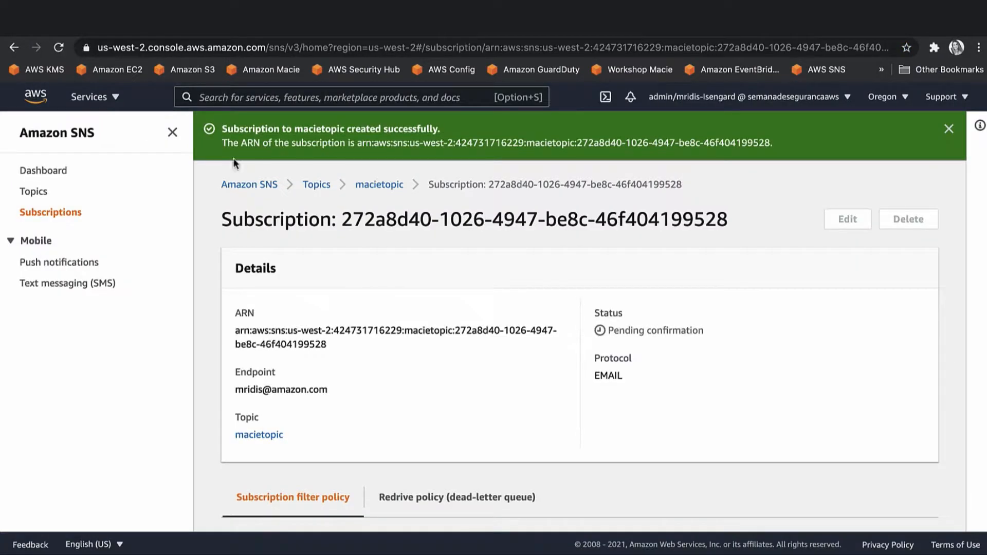
{"action": "left_click", "coordinate": [109, 99]}
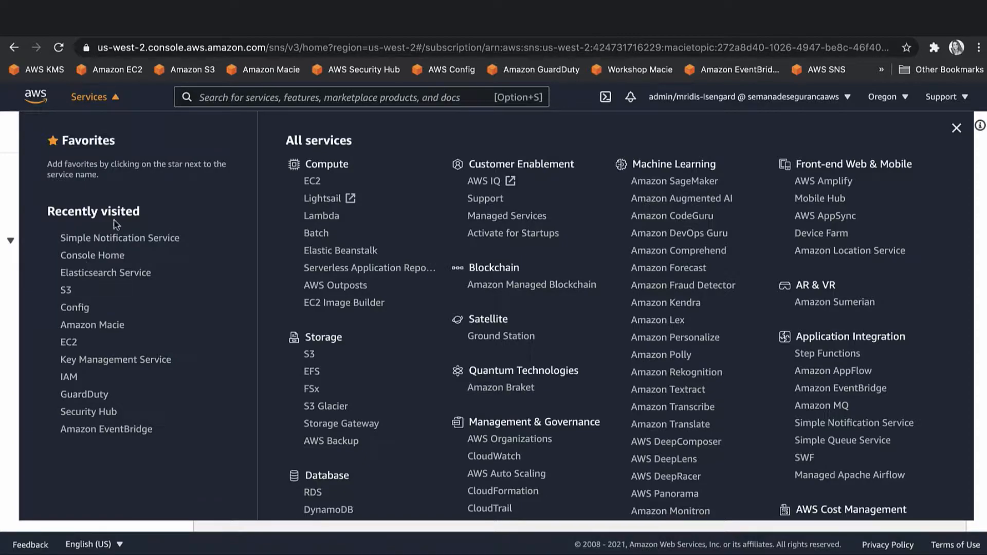
{"action": "left_click", "coordinate": [8, 222]}
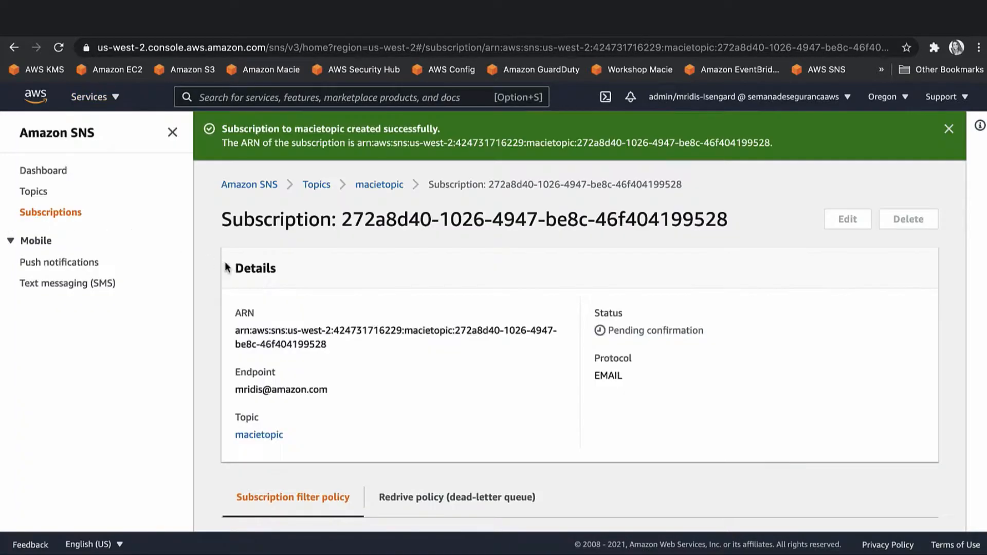
Begin another Standard topic from the Topics list, then cancel it.
{"action": "left_click", "coordinate": [36, 194]}
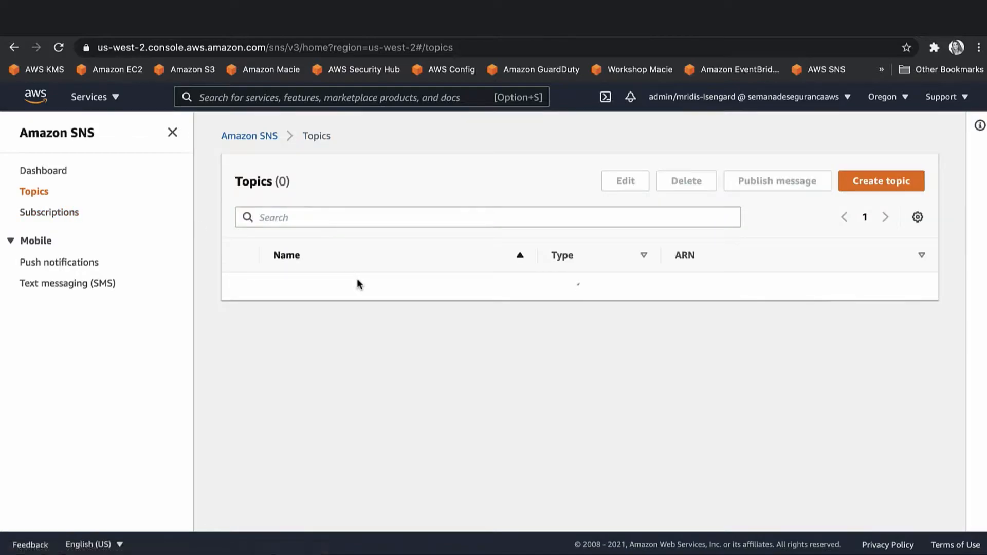
{"action": "left_click", "coordinate": [859, 193]}
{"action": "scroll", "coordinate": [498, 420], "scroll_direction": "down", "scroll_amount": 3}
{"action": "left_click", "coordinate": [446, 236]}
{"action": "scroll", "coordinate": [447, 243], "scroll_direction": "down", "scroll_amount": 3}
{"action": "scroll", "coordinate": [448, 244], "scroll_direction": "down", "scroll_amount": 1}
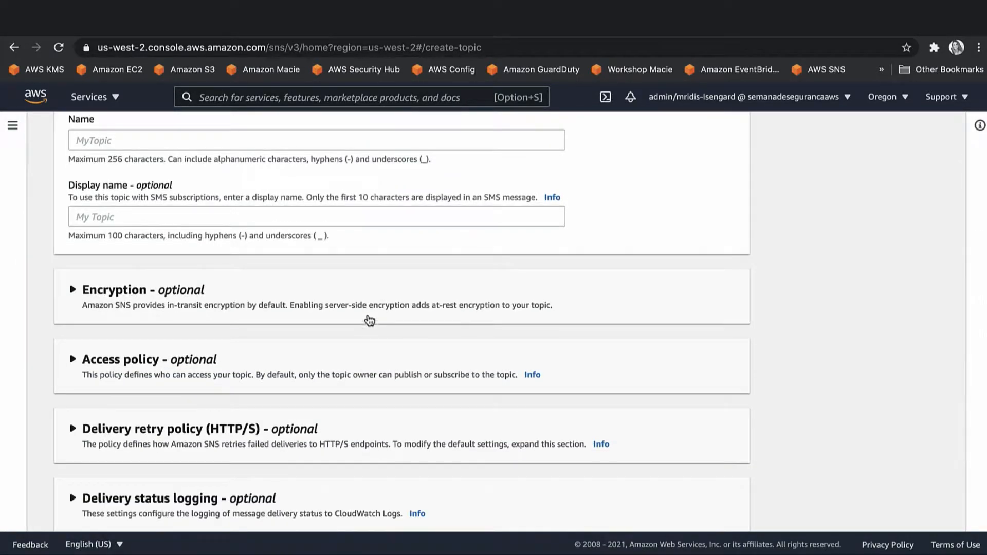
{"action": "scroll", "coordinate": [616, 493], "scroll_direction": "down", "scroll_amount": 3}
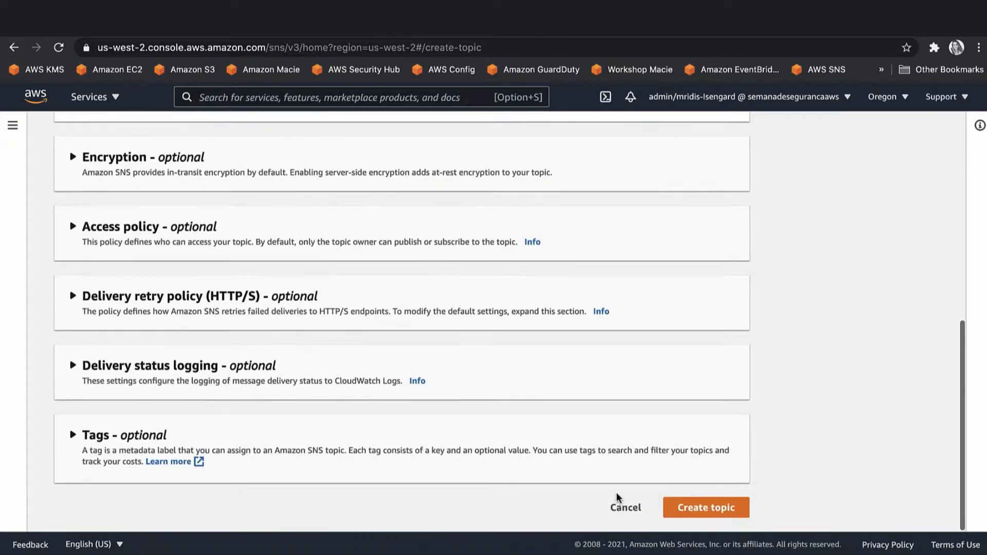
{"action": "left_click", "coordinate": [628, 512]}
Abandon a new subscription form without choosing a protocol and return to the Amazon SNS home page.
{"action": "left_click", "coordinate": [57, 213]}
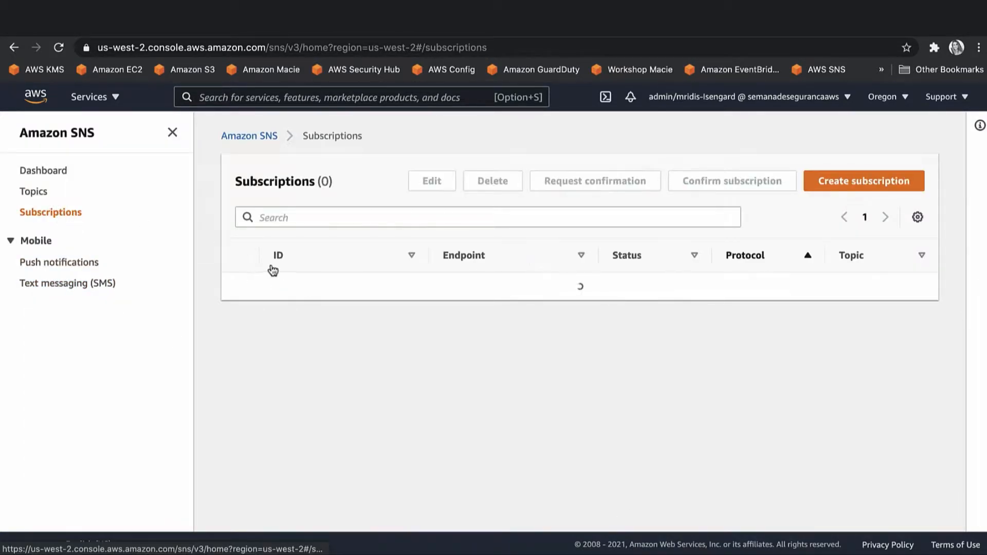
{"action": "left_click", "coordinate": [883, 192]}
{"action": "left_click", "coordinate": [222, 341]}
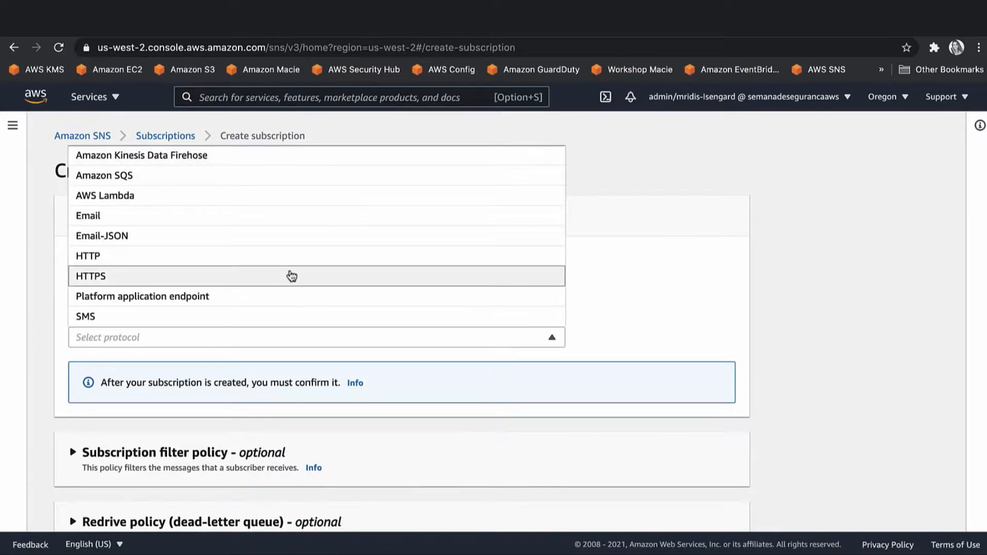
{"action": "left_click", "coordinate": [668, 289]}
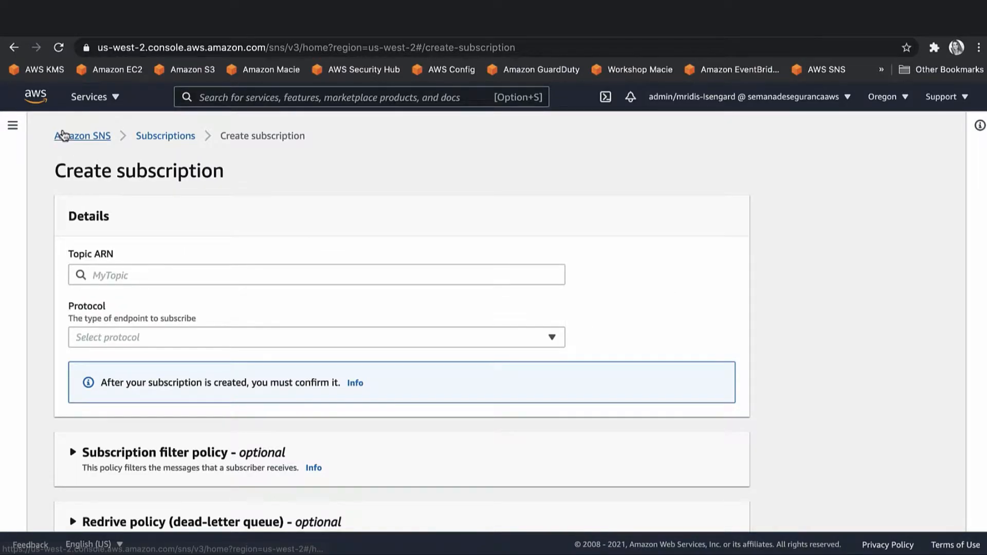
{"action": "left_click", "coordinate": [79, 136]}
Search the console for 'event buses' and open Amazon EventBridge from the results.
{"action": "left_click", "coordinate": [98, 99]}
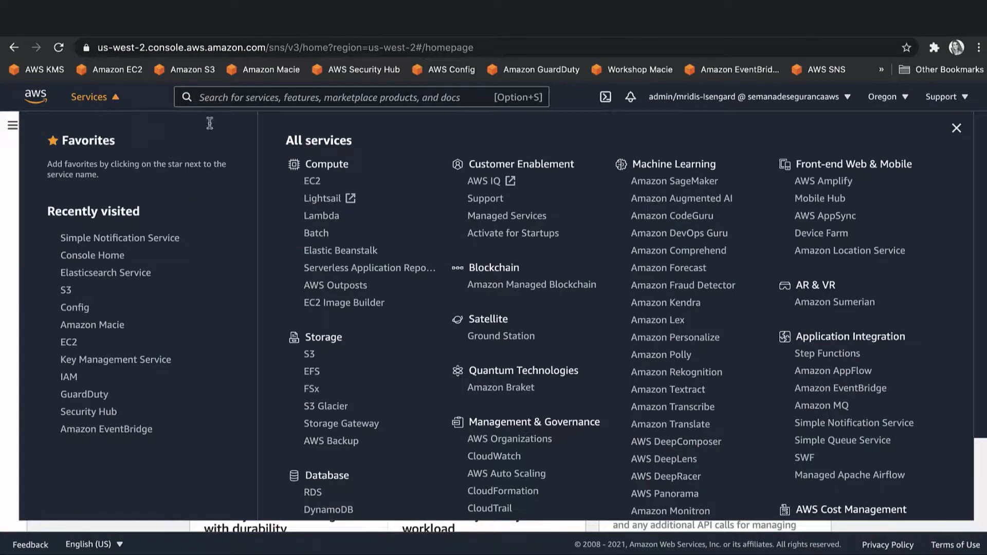
{"action": "left_click", "coordinate": [300, 100]}
{"action": "type", "text": "event buses"}
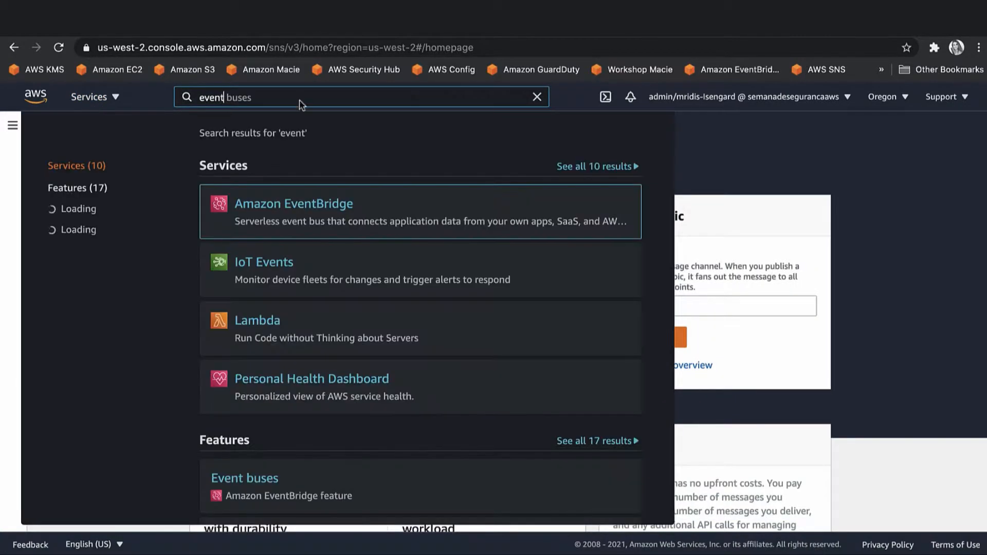
{"action": "left_click", "coordinate": [289, 201]}
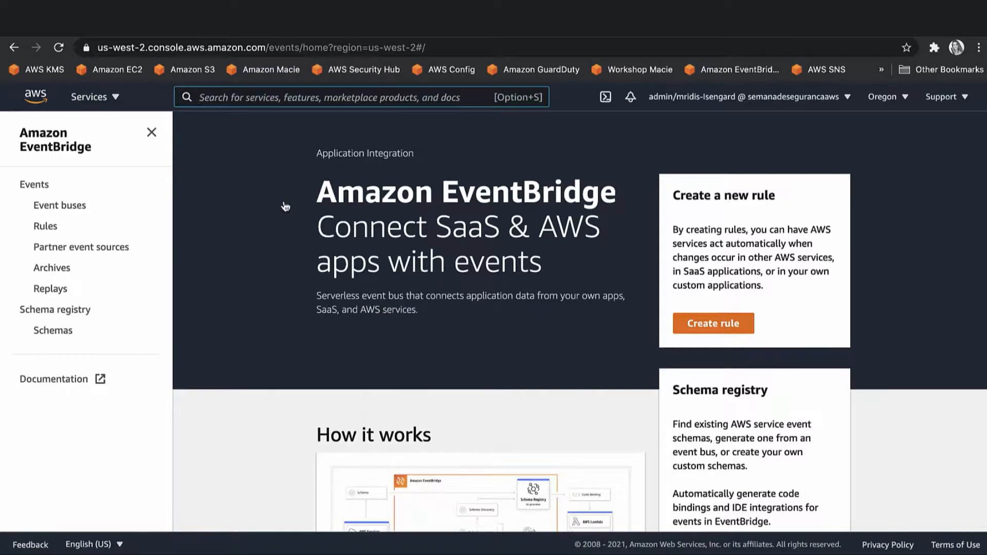
Start a new rule named MacieRule with the description 'Regra dio Macie'.
{"action": "left_click", "coordinate": [715, 323]}
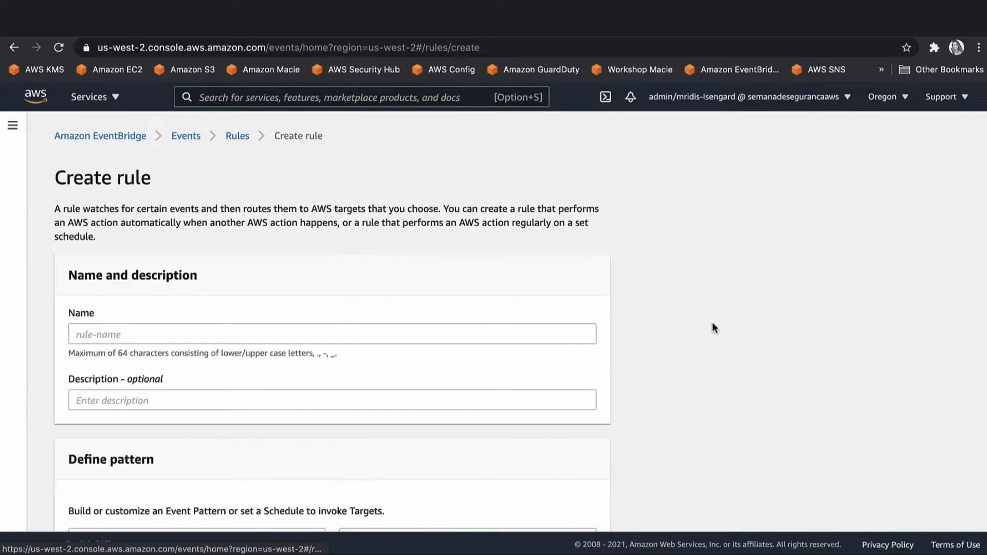
{"action": "left_click", "coordinate": [250, 338]}
{"action": "type", "text": "Macie"}
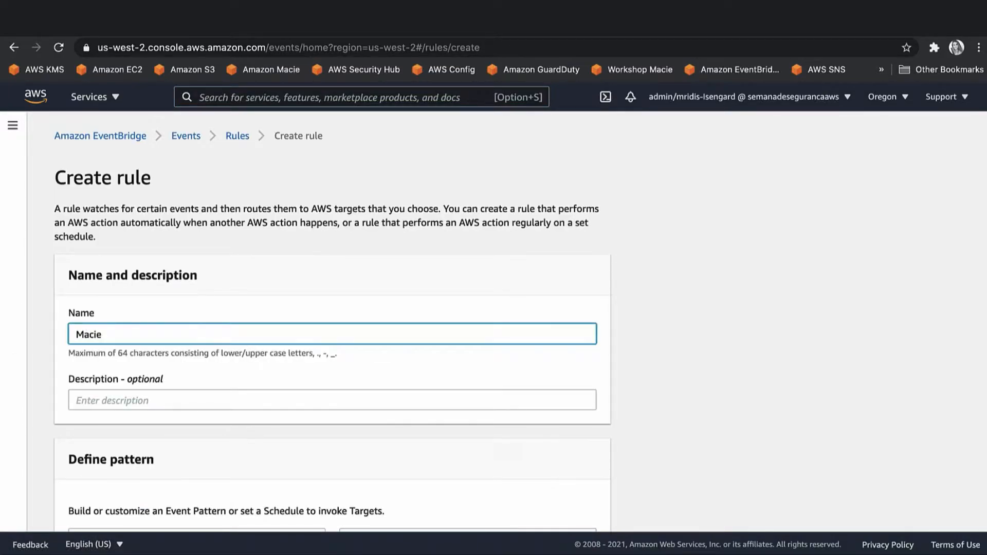
{"action": "key", "text": "BackSpace"}
{"action": "type", "text": "Rule"}
{"action": "left_click", "coordinate": [226, 392]}
{"action": "type", "text": "Regra dio Macie"}
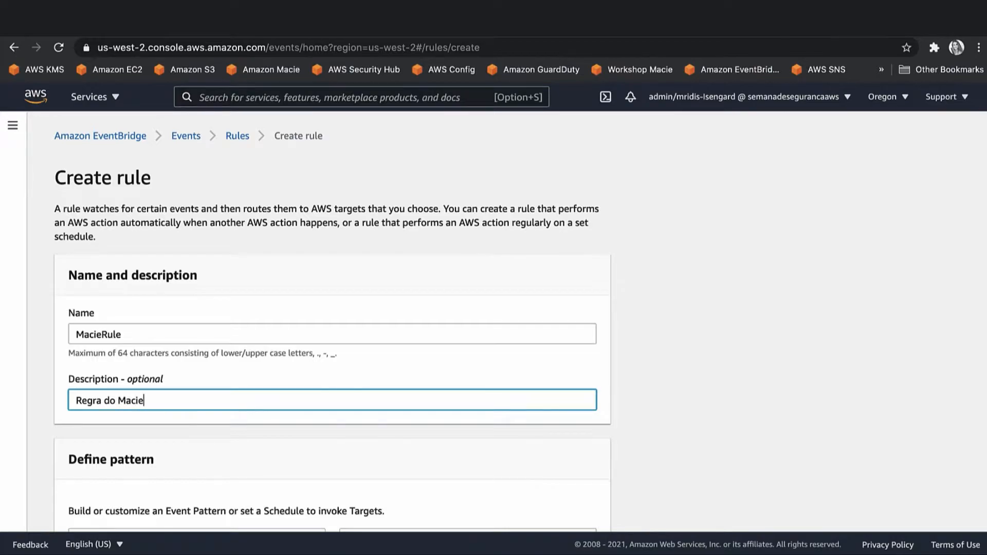
{"action": "scroll", "coordinate": [224, 409], "scroll_direction": "down", "scroll_amount": 3}
{"action": "scroll", "coordinate": [223, 406], "scroll_direction": "down", "scroll_amount": 5}
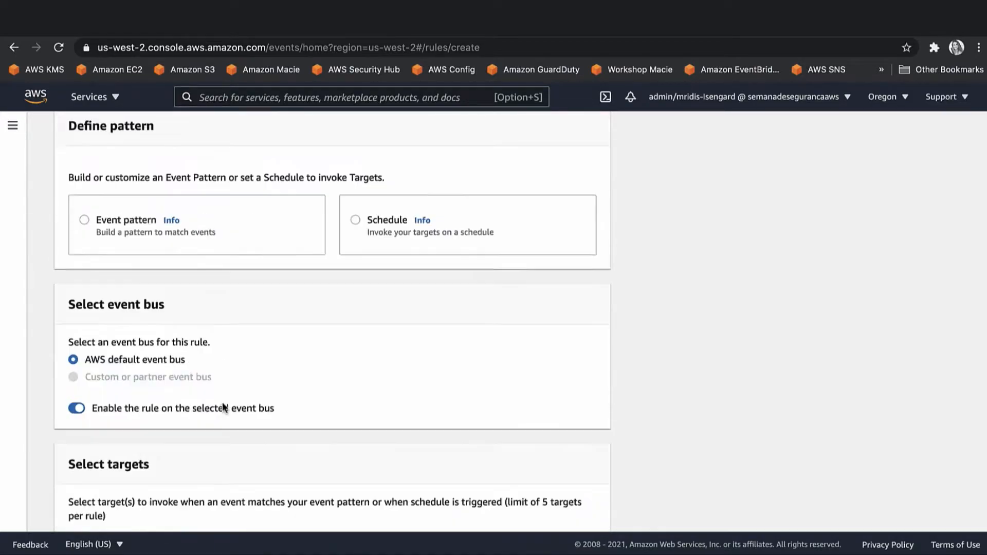
{"action": "scroll", "coordinate": [247, 386], "scroll_direction": "up", "scroll_amount": 2}
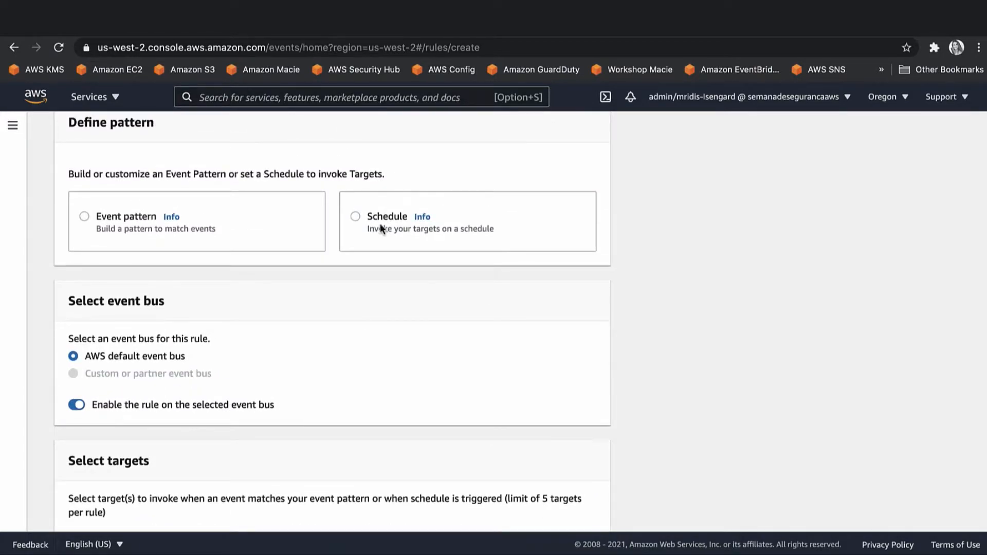
Choose event-pattern matching, try the pre-defined AWS Macie pattern, then switch to a custom pattern.
{"action": "left_click", "coordinate": [153, 212]}
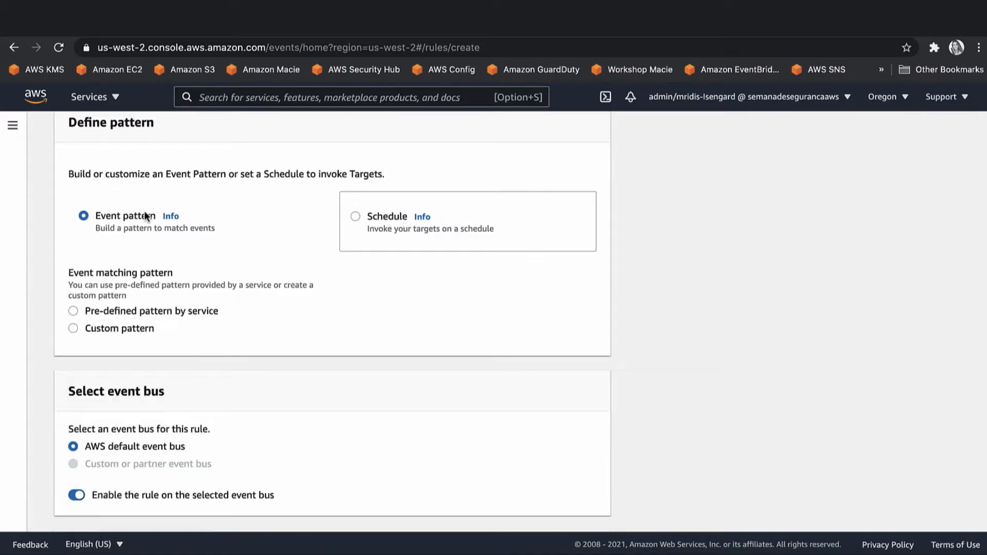
{"action": "left_click", "coordinate": [147, 313]}
{"action": "left_click", "coordinate": [134, 387]}
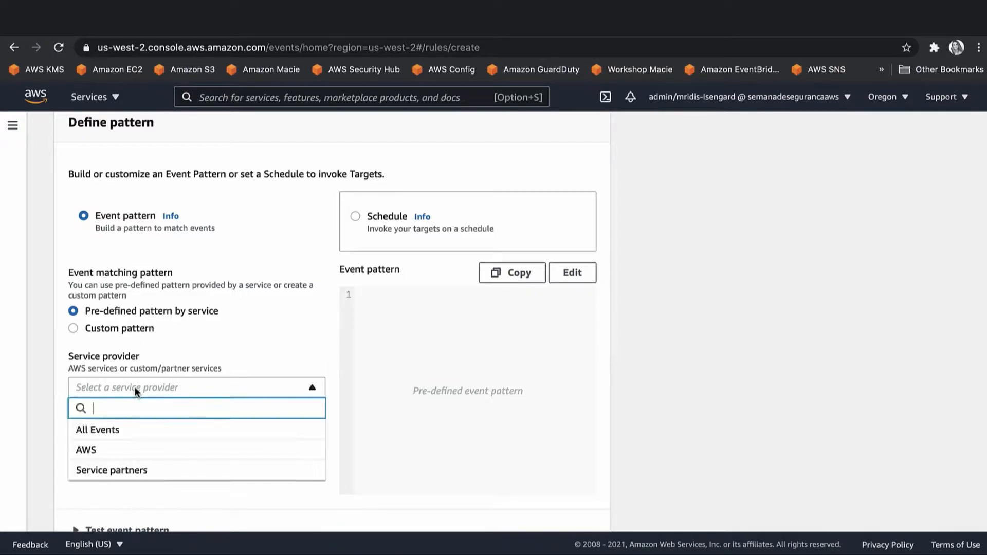
{"action": "left_click", "coordinate": [118, 449]}
{"action": "left_click", "coordinate": [122, 448]}
{"action": "type", "text": "macie"}
{"action": "left_click", "coordinate": [155, 428]}
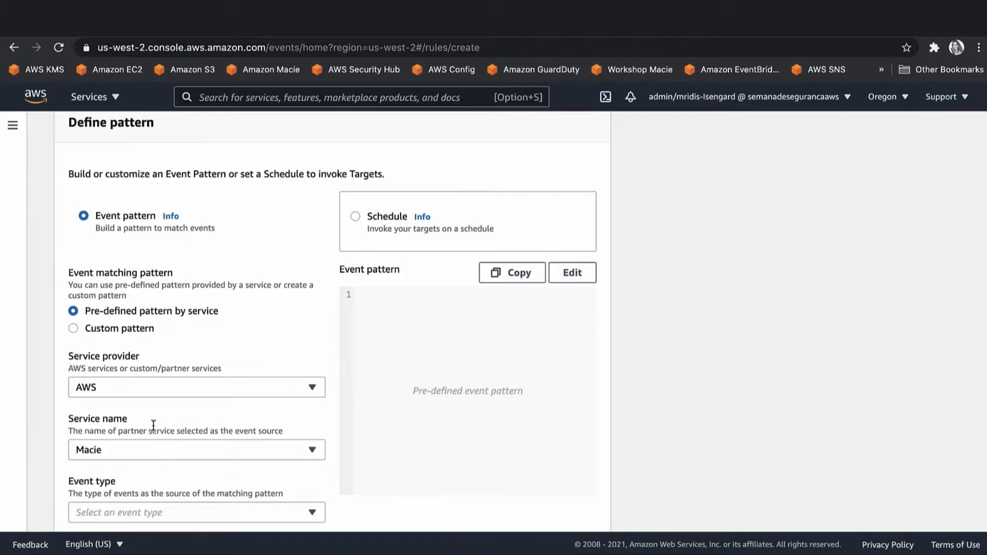
{"action": "left_click", "coordinate": [140, 329]}
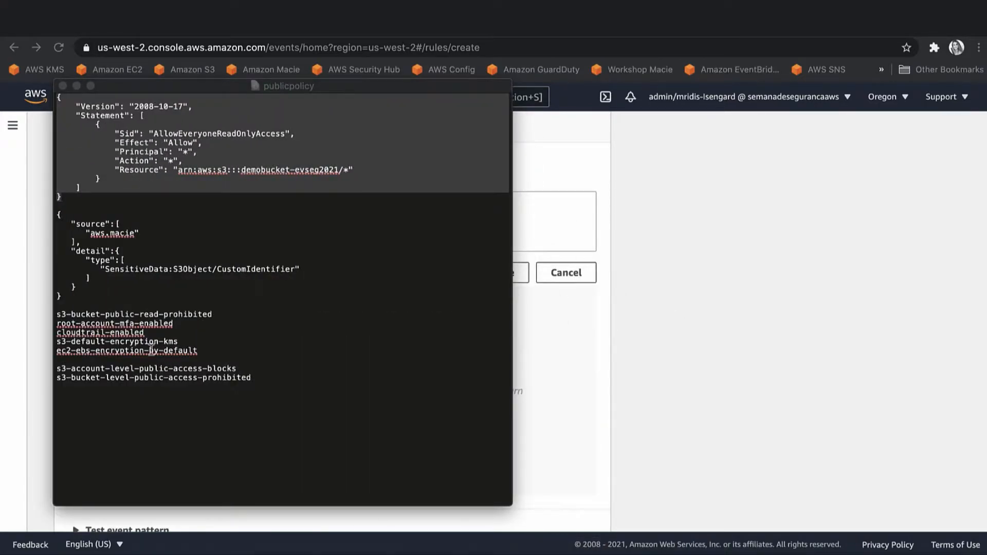
Paste the aws.macie pattern with detail type SensitiveData:S3Object/CustomIdentifier into the event pattern editor.
{"action": "left_click_drag", "start_coordinate": [62, 297], "coordinate": [43, 215]}
{"action": "key", "text": "super+c"}
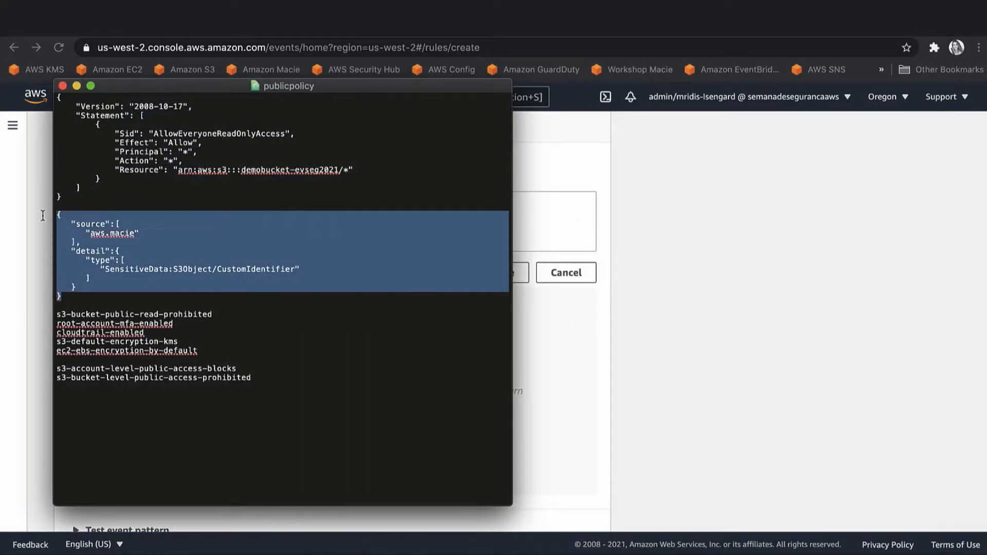
{"action": "left_click", "coordinate": [535, 359]}
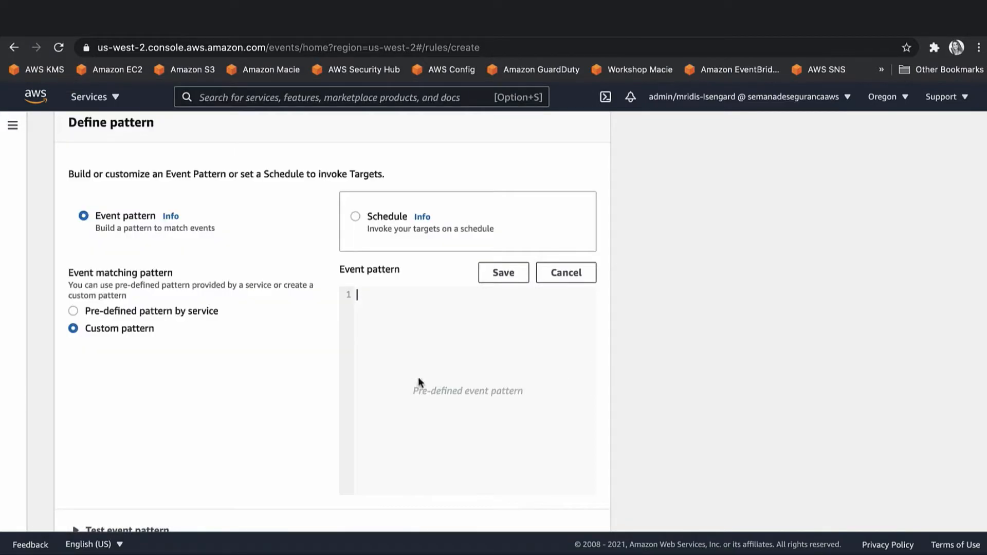
{"action": "key", "text": "super+v"}
{"action": "double_click", "coordinate": [541, 360]}
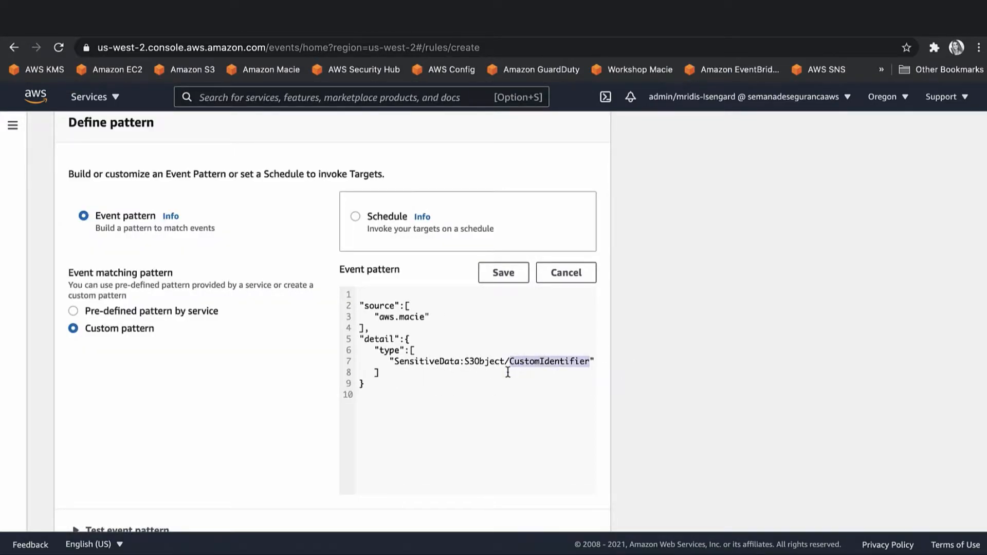
{"action": "scroll", "coordinate": [507, 371], "scroll_direction": "down", "scroll_amount": 4}
{"action": "scroll", "coordinate": [507, 371], "scroll_direction": "down", "scroll_amount": 1}
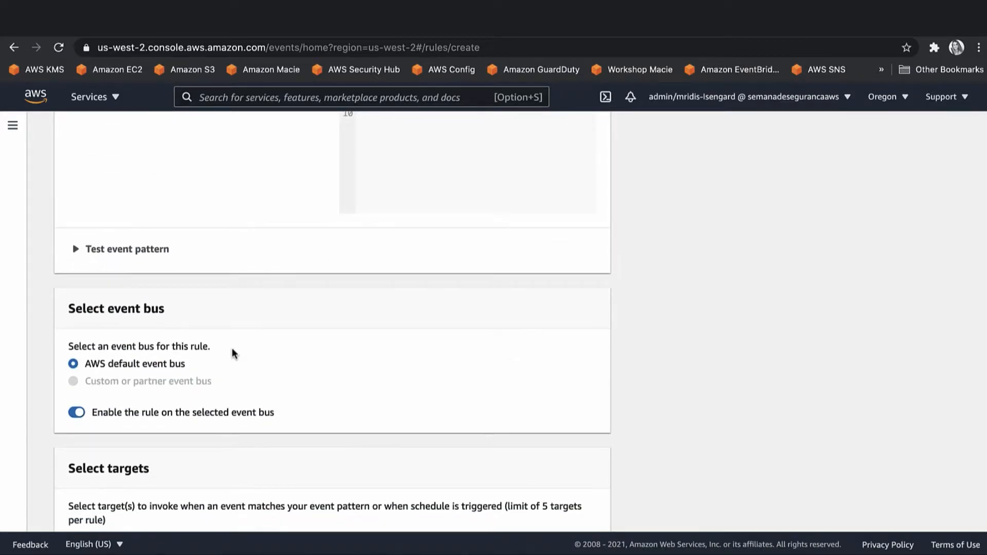
{"action": "scroll", "coordinate": [232, 354], "scroll_direction": "down", "scroll_amount": 1}
{"action": "scroll", "coordinate": [232, 354], "scroll_direction": "down", "scroll_amount": 1}
{"action": "scroll", "coordinate": [511, 418], "scroll_direction": "down", "scroll_amount": 6}
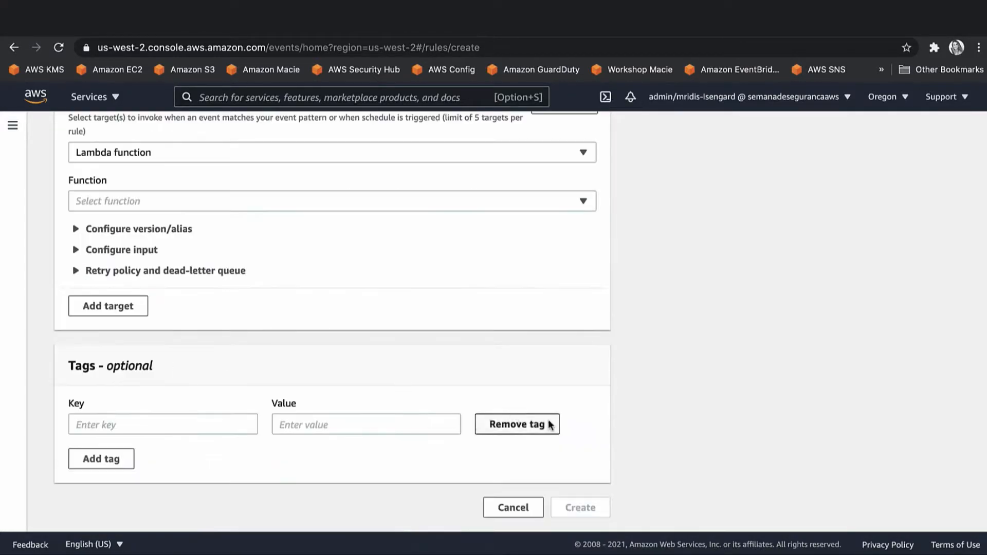
{"action": "scroll", "coordinate": [520, 326], "scroll_direction": "up", "scroll_amount": 10}
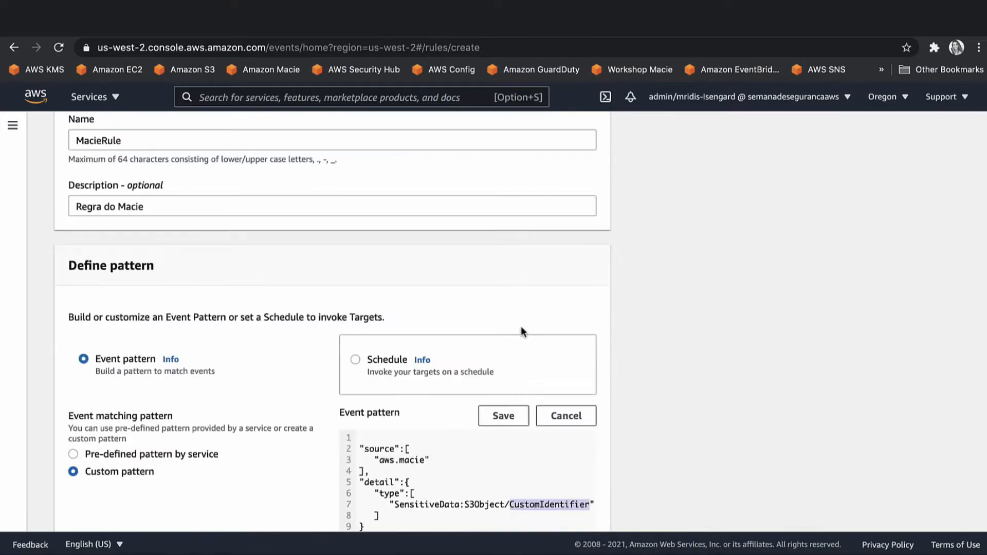
Save the custom pattern and set the rule's target to the SNS topic macietopic.
{"action": "left_click", "coordinate": [504, 416]}
{"action": "scroll", "coordinate": [504, 413], "scroll_direction": "down", "scroll_amount": 9}
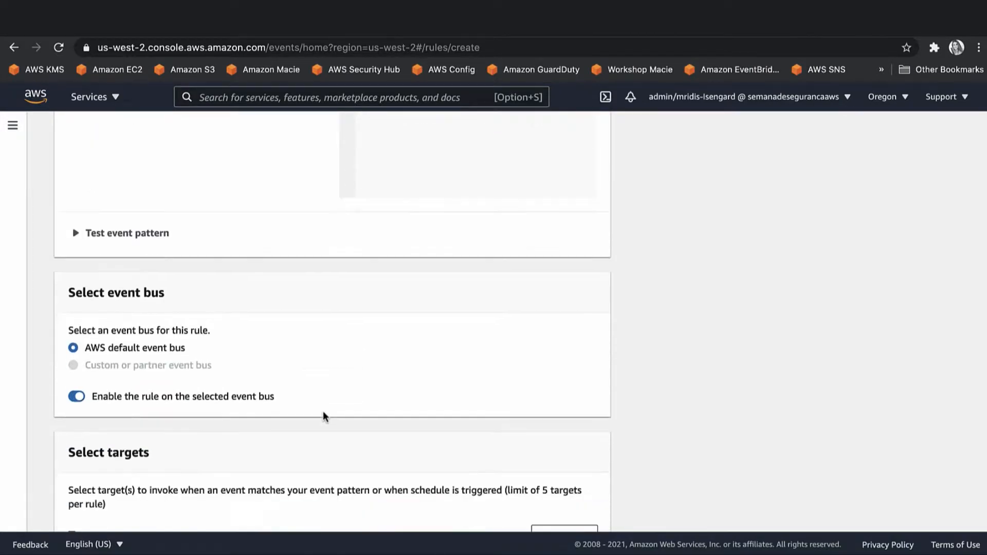
{"action": "scroll", "coordinate": [312, 403], "scroll_direction": "down", "scroll_amount": 1}
{"action": "left_click", "coordinate": [291, 378]}
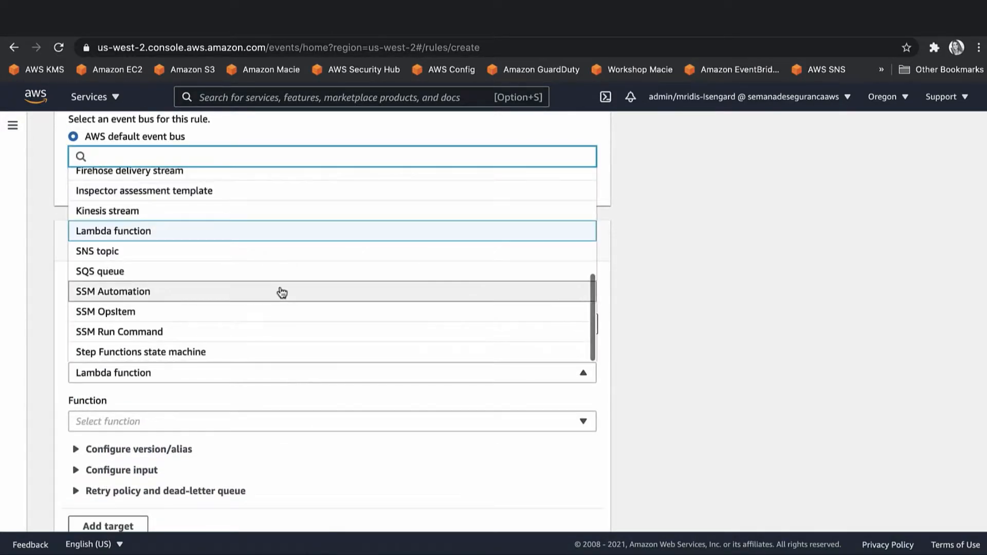
{"action": "left_click", "coordinate": [250, 255]}
{"action": "left_click", "coordinate": [180, 420]}
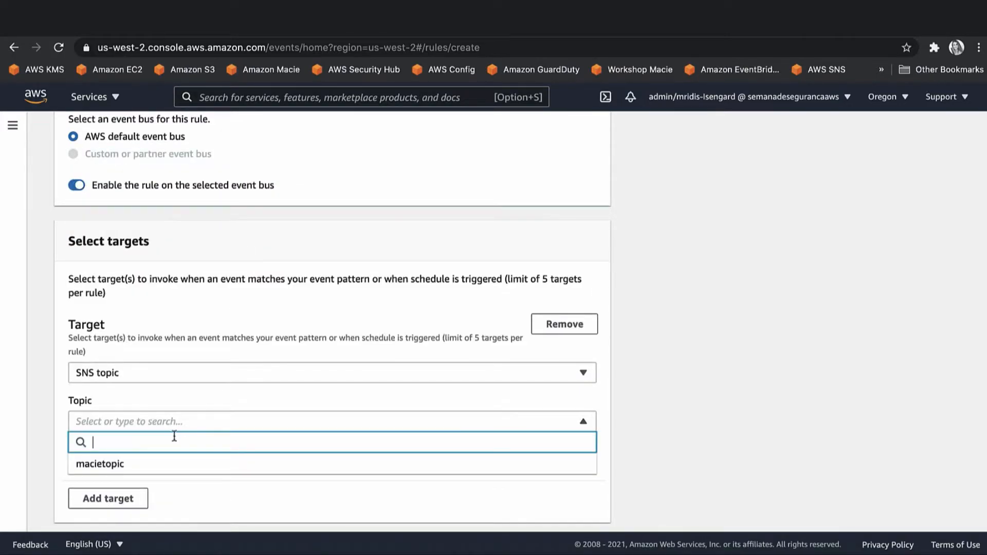
{"action": "left_click", "coordinate": [165, 465]}
Create MacieRule and return to the Amazon EventBridge home page.
{"action": "scroll", "coordinate": [165, 468], "scroll_direction": "down", "scroll_amount": 3}
{"action": "left_click", "coordinate": [580, 509]}
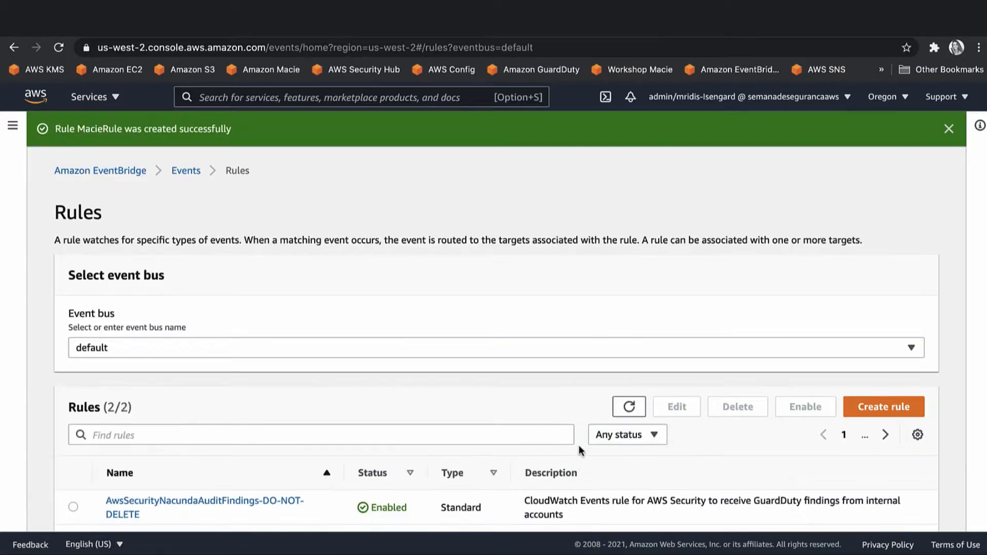
{"action": "left_click", "coordinate": [113, 171]}
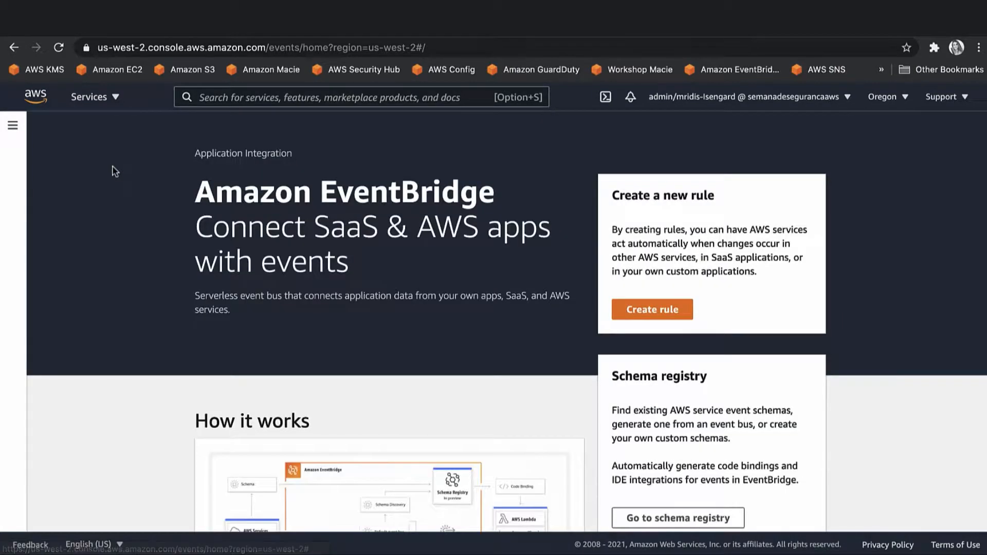
{"action": "left_click", "coordinate": [80, 96]}
Search the console for 'security' and open Security Hub from the results.
{"action": "left_click", "coordinate": [267, 99]}
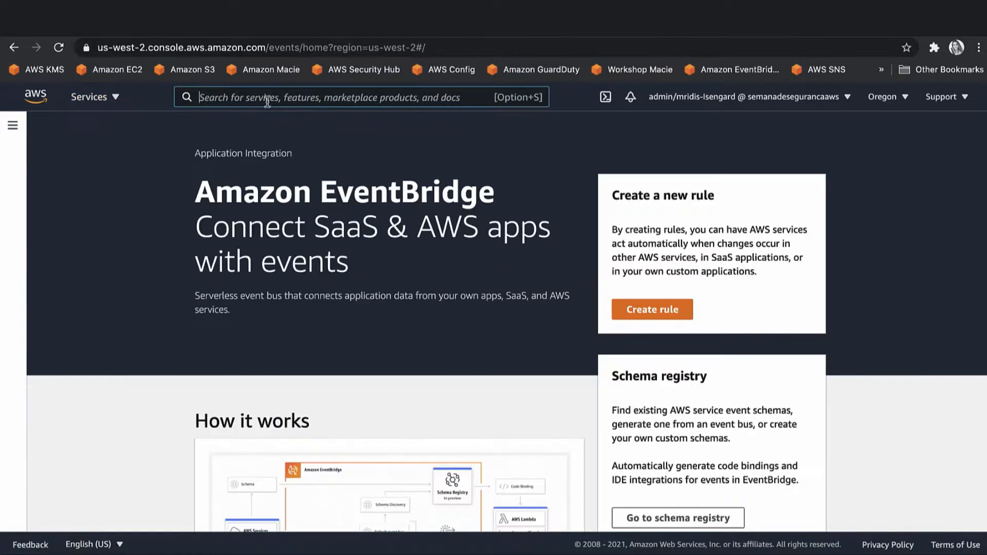
{"action": "type", "text": "security"}
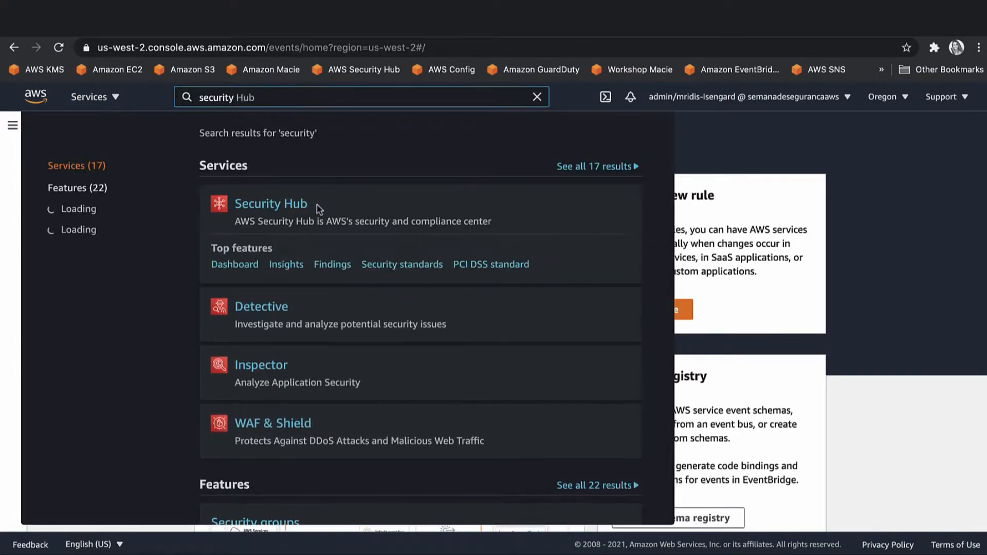
{"action": "left_click", "coordinate": [286, 212]}
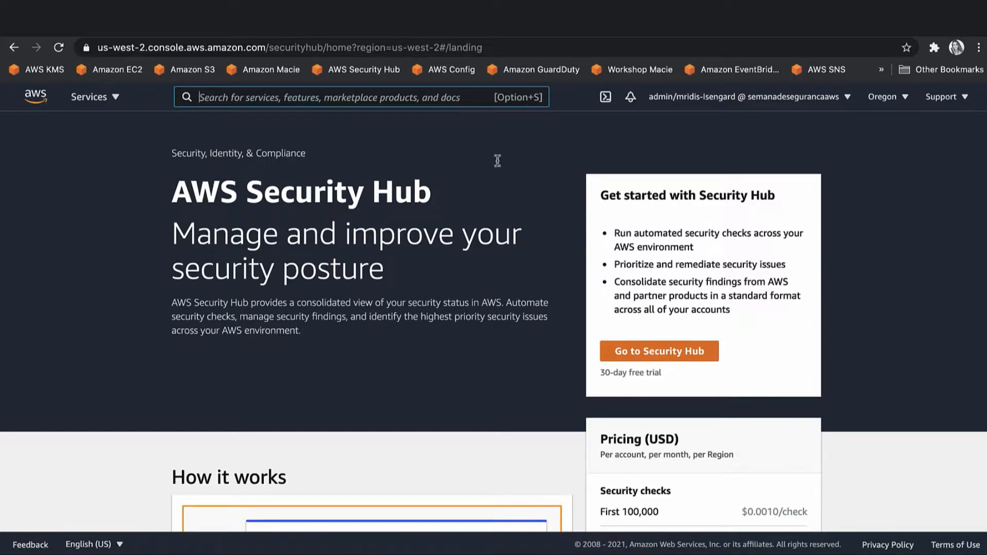
Enable Security Hub with PCI DSS v3.2.1 turned on alongside the other two standards.
{"action": "left_click", "coordinate": [636, 359]}
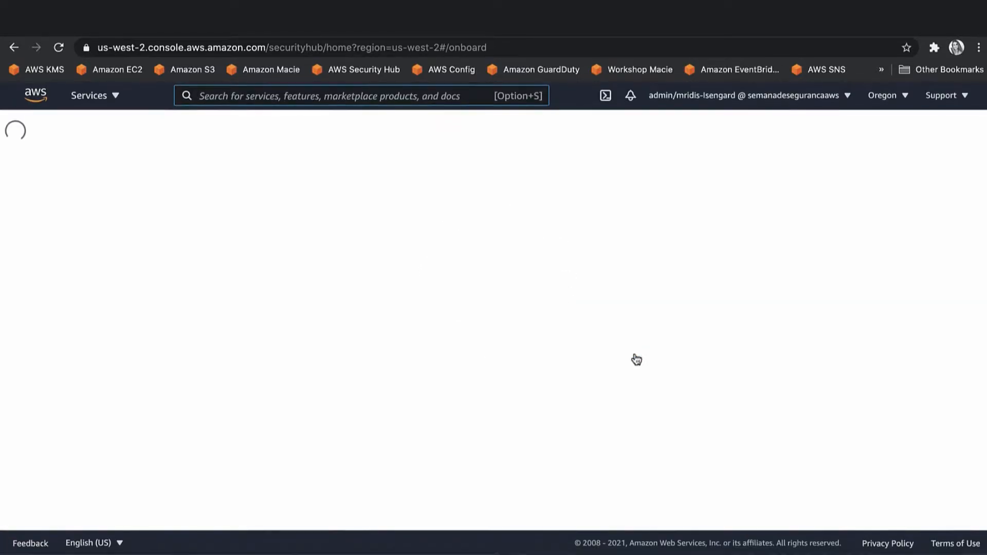
{"action": "scroll", "coordinate": [291, 354], "scroll_direction": "down", "scroll_amount": 2}
{"action": "scroll", "coordinate": [291, 354], "scroll_direction": "up", "scroll_amount": 2}
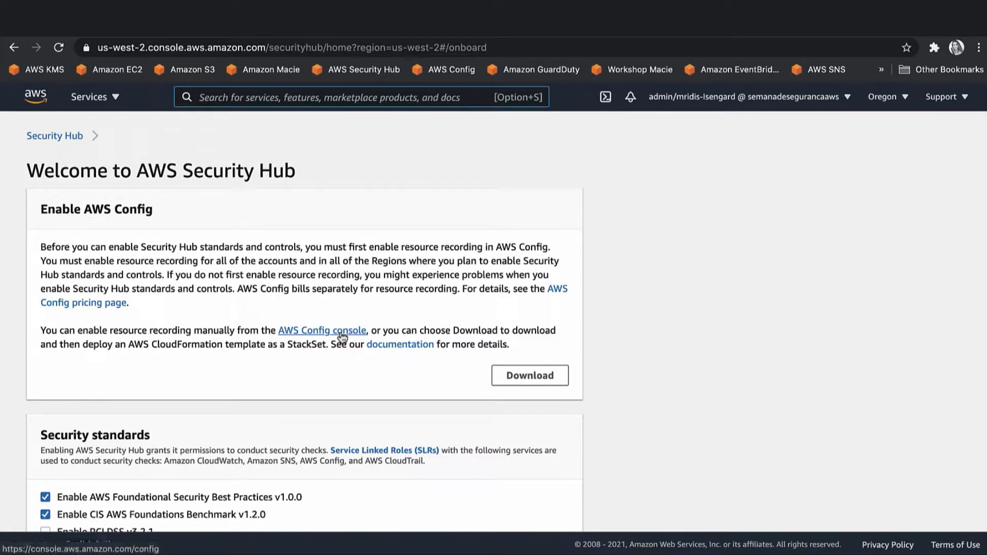
{"action": "scroll", "coordinate": [342, 335], "scroll_direction": "down", "scroll_amount": 3}
{"action": "left_click", "coordinate": [46, 346]}
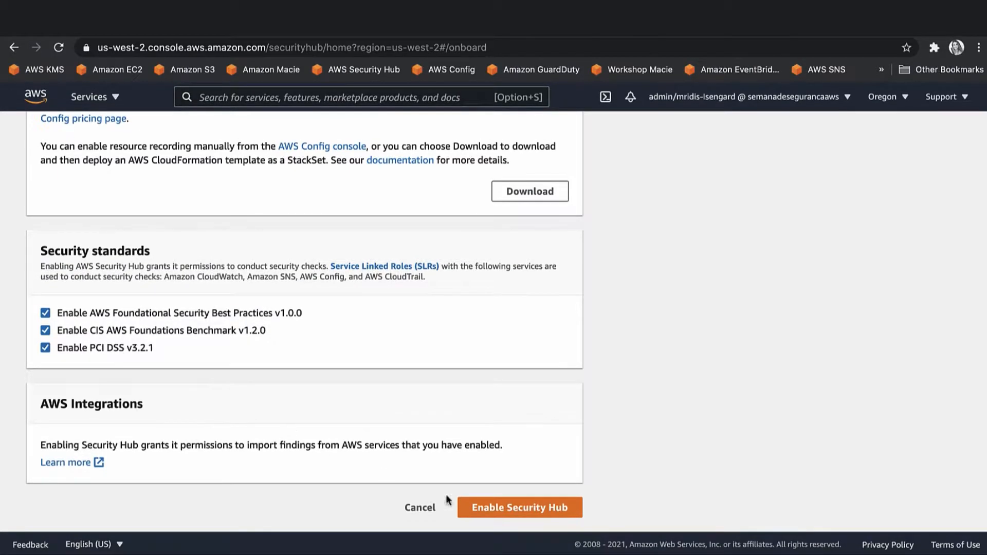
{"action": "left_click", "coordinate": [532, 507]}
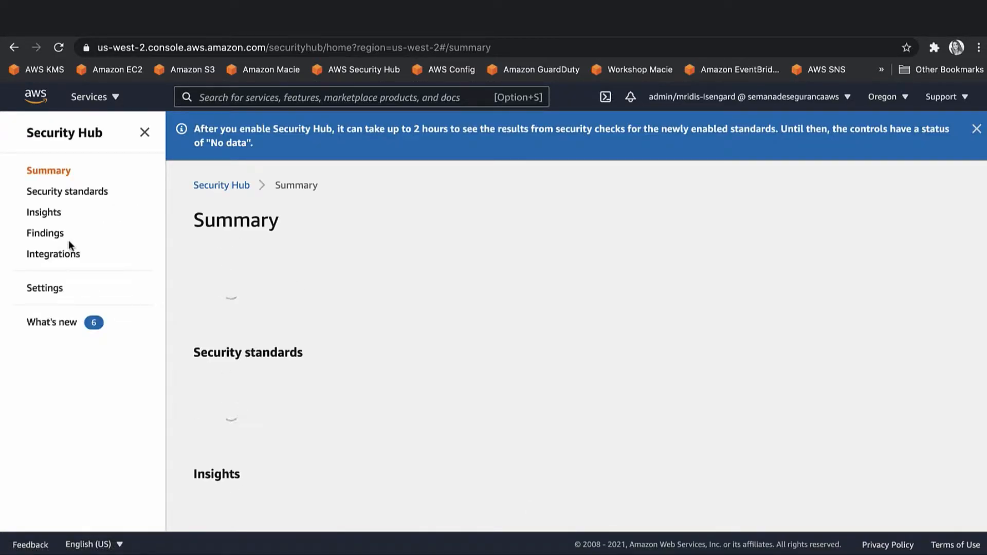
Check Security Hub's Integrations page to confirm the Amazon: Macie card is accepting findings.
{"action": "left_click", "coordinate": [49, 254]}
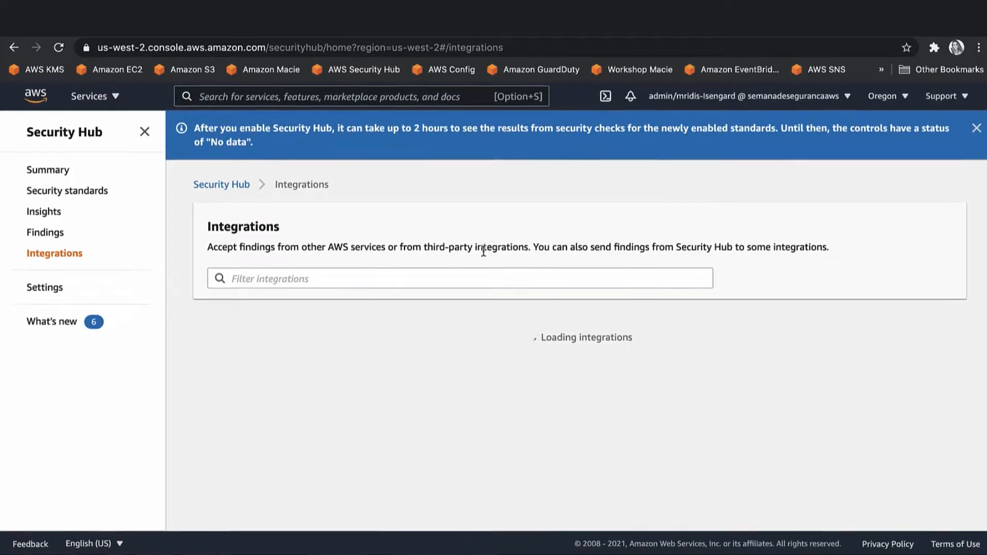
{"action": "scroll", "coordinate": [484, 251], "scroll_direction": "down", "scroll_amount": 3}
{"action": "scroll", "coordinate": [484, 251], "scroll_direction": "down", "scroll_amount": 6}
{"action": "scroll", "coordinate": [482, 250], "scroll_direction": "down", "scroll_amount": 9}
{"action": "scroll", "coordinate": [483, 250], "scroll_direction": "down", "scroll_amount": 9}
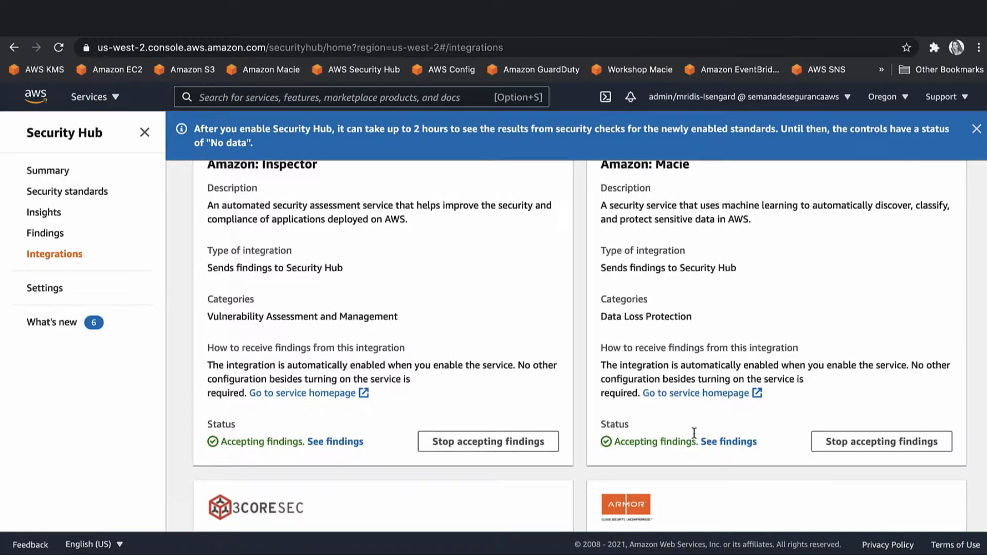
{"action": "scroll", "coordinate": [672, 442], "scroll_direction": "down", "scroll_amount": 13}
{"action": "scroll", "coordinate": [671, 442], "scroll_direction": "down", "scroll_amount": 10}
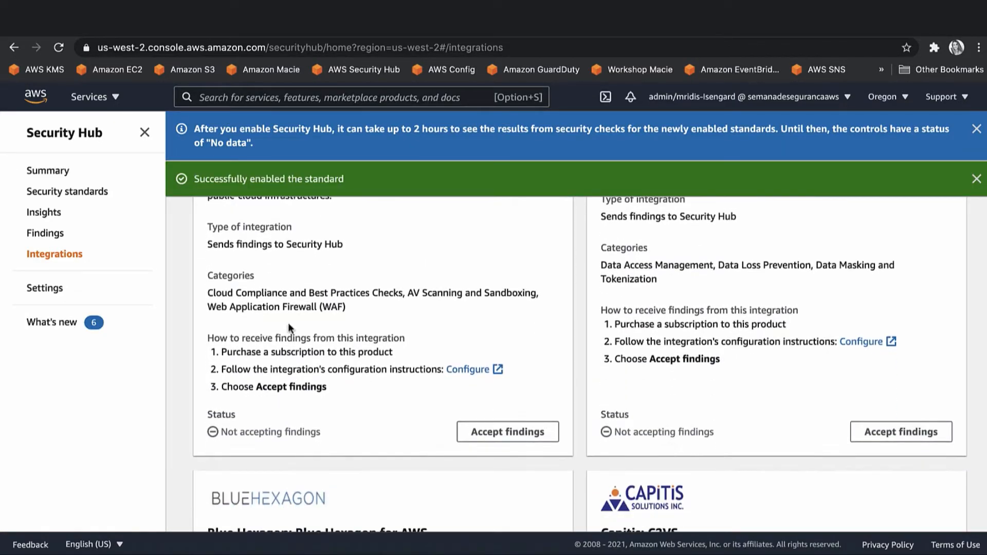
{"action": "left_click", "coordinate": [87, 98]}
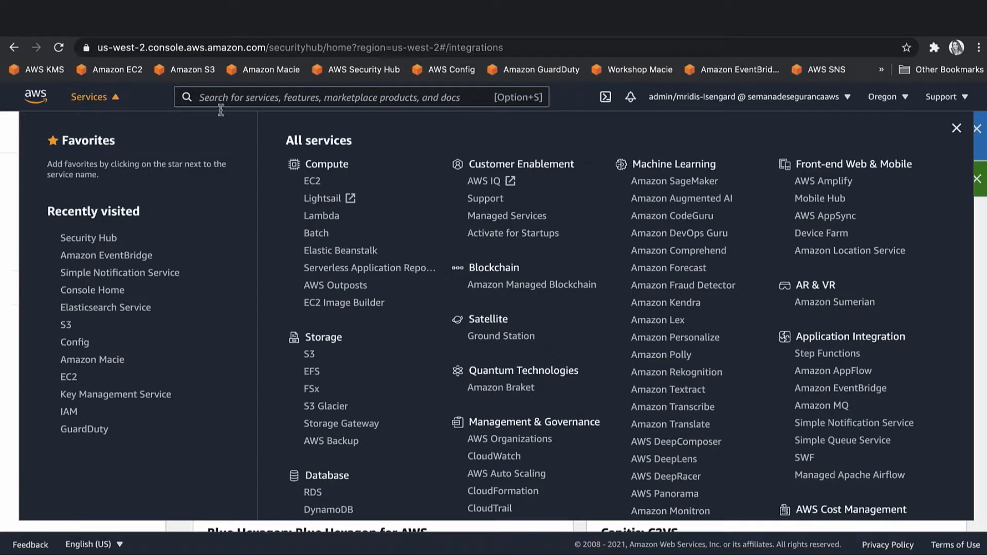
{"action": "left_click", "coordinate": [309, 88]}
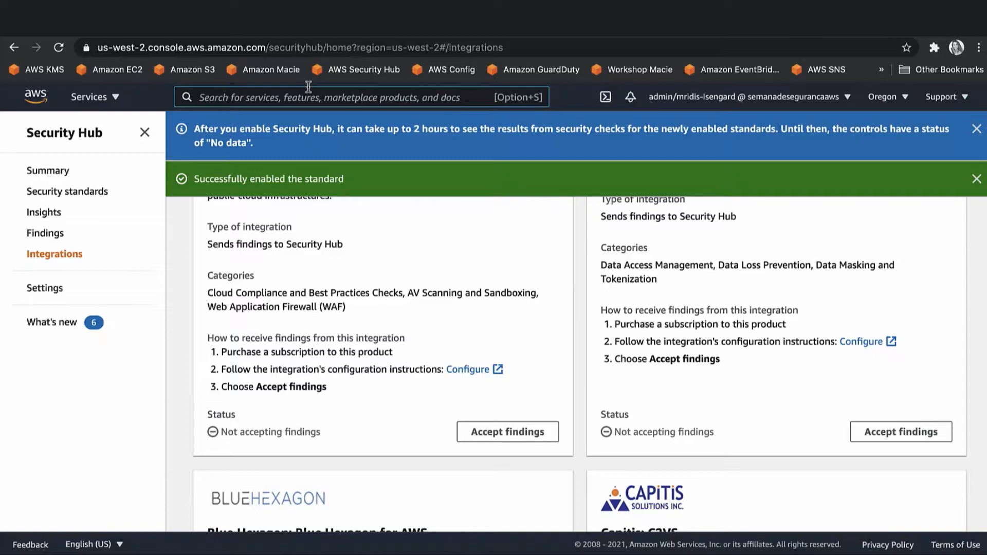
{"action": "left_click", "coordinate": [96, 99]}
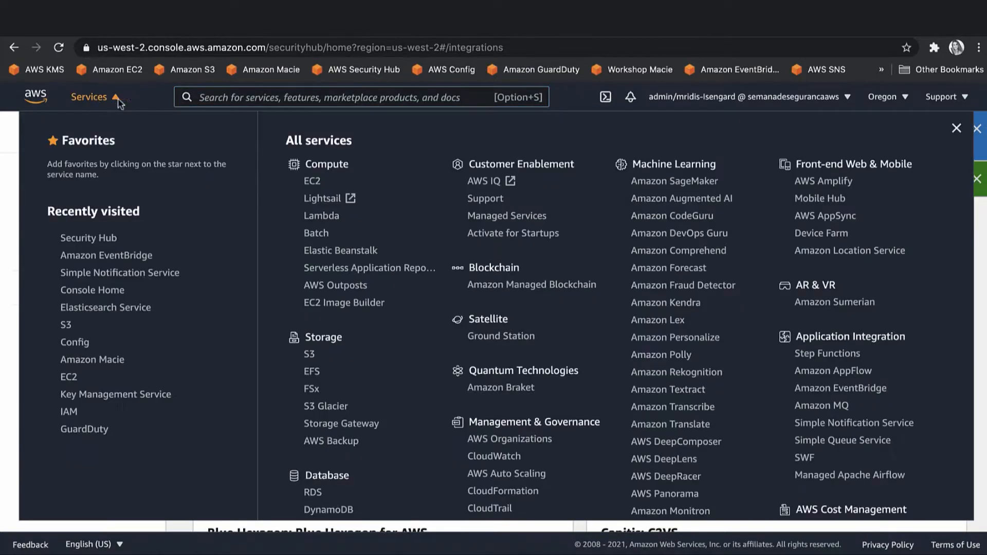
Open Amazon S3 through the console search for 's3'.
{"action": "left_click", "coordinate": [211, 95]}
{"action": "type", "text": "s3"}
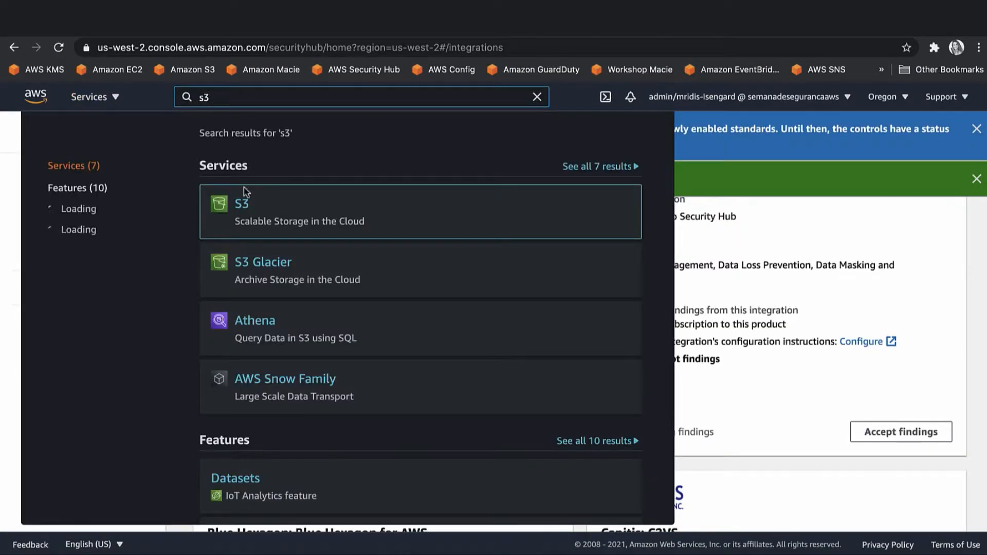
{"action": "left_click", "coordinate": [237, 203]}
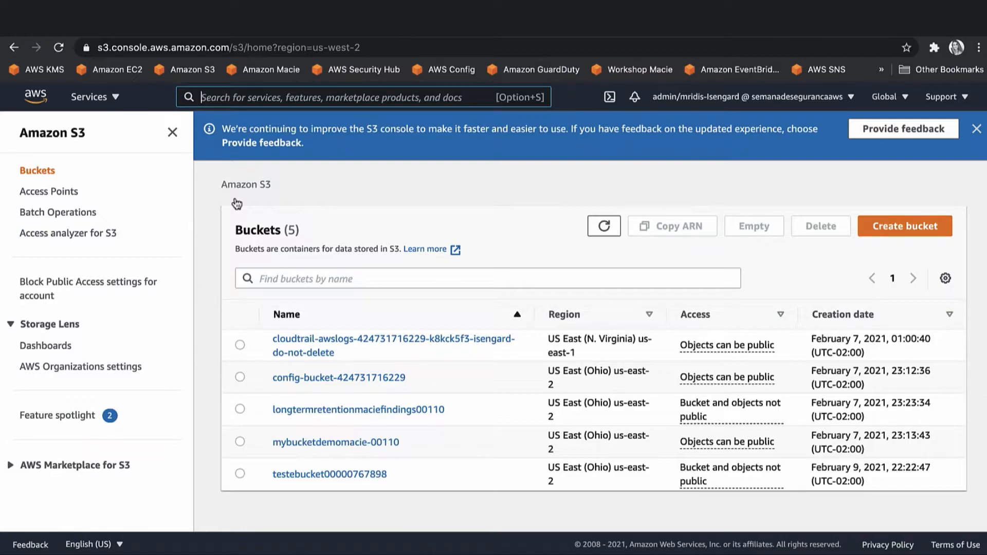
Create bucket bucketdemodomacie-10 in US West (Oregon) us-west-2 with default settings.
{"action": "left_click", "coordinate": [920, 226]}
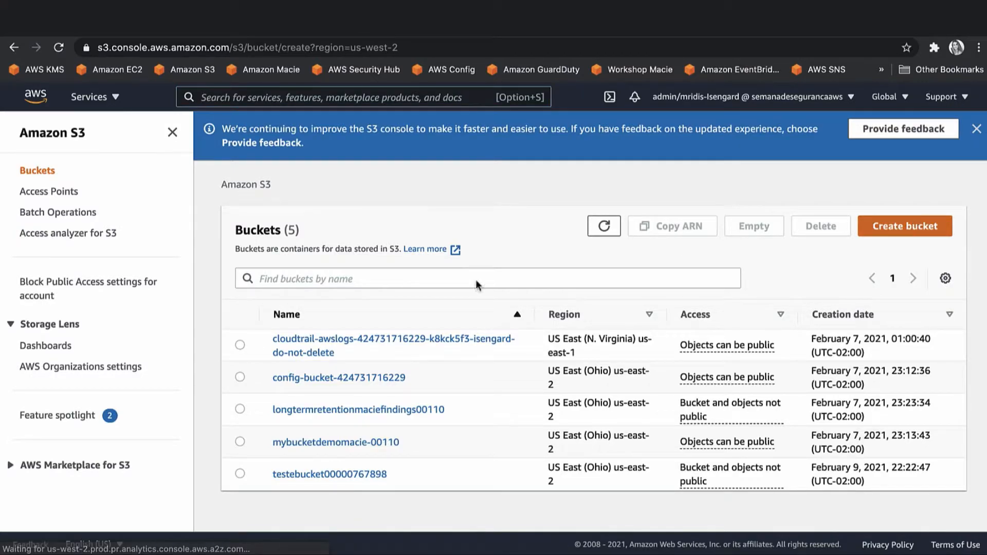
{"action": "left_click", "coordinate": [251, 334]}
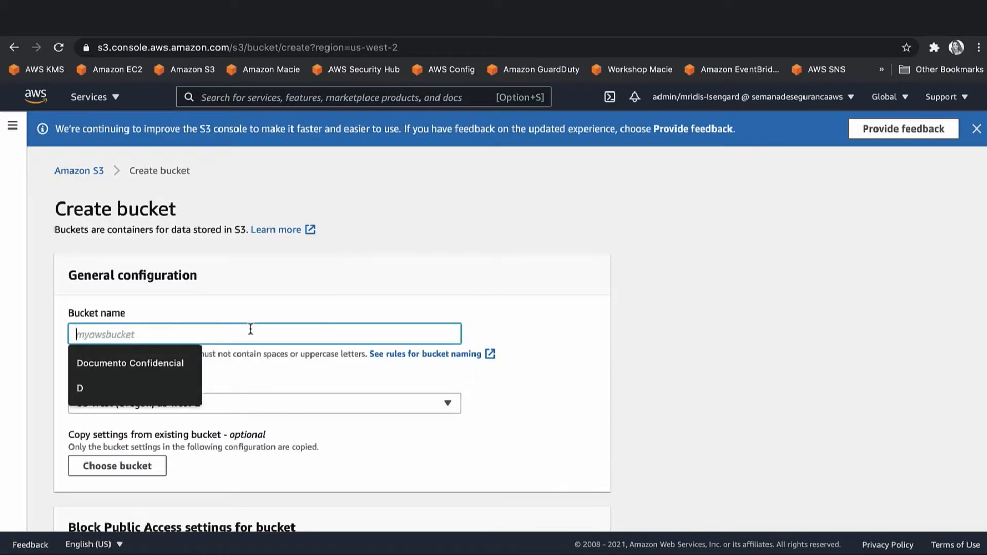
{"action": "type", "text": "bucketdemodomacie"}
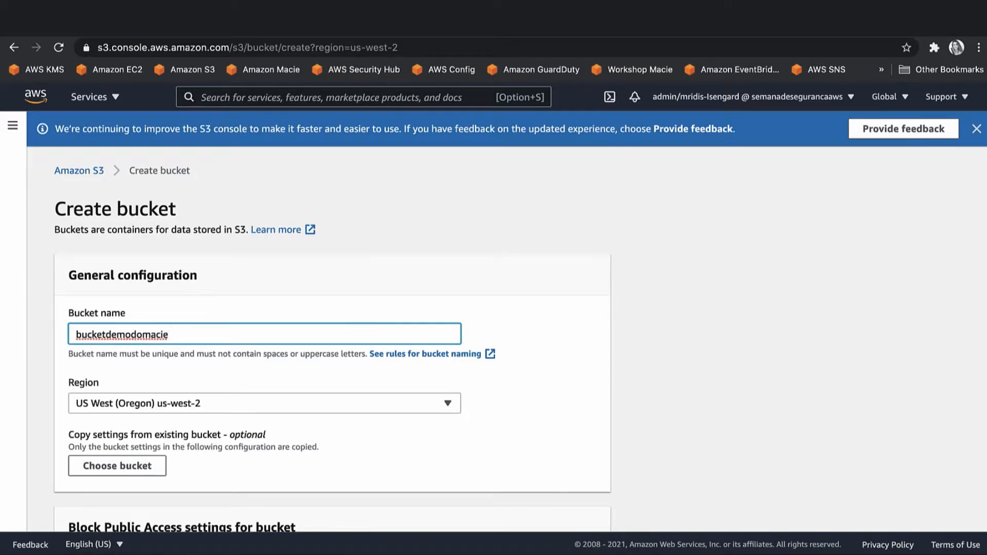
{"action": "key", "text": "BackSpace"}
{"action": "key", "text": "BackSpace"}
{"action": "left_click", "coordinate": [152, 409]}
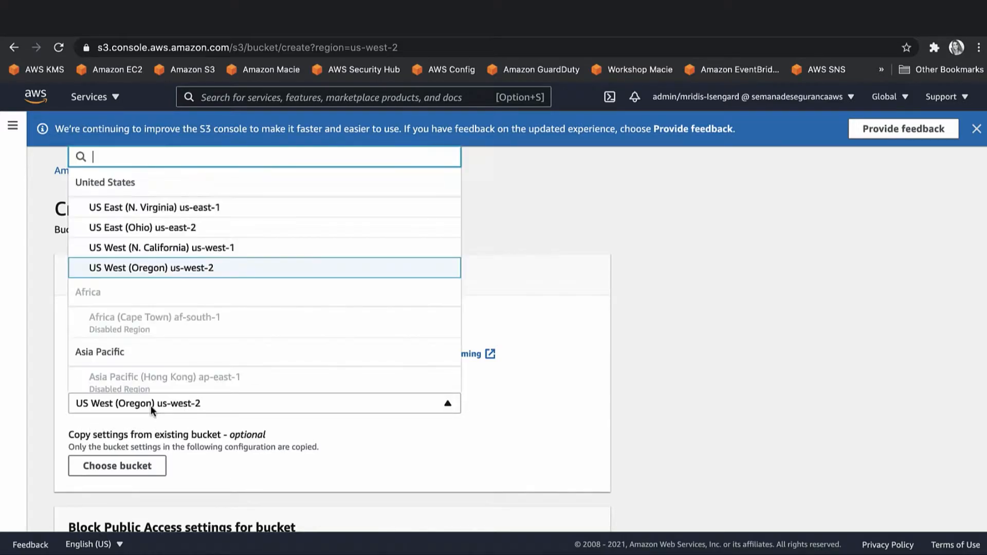
{"action": "left_click", "coordinate": [152, 409]}
{"action": "scroll", "coordinate": [152, 408], "scroll_direction": "down", "scroll_amount": 10}
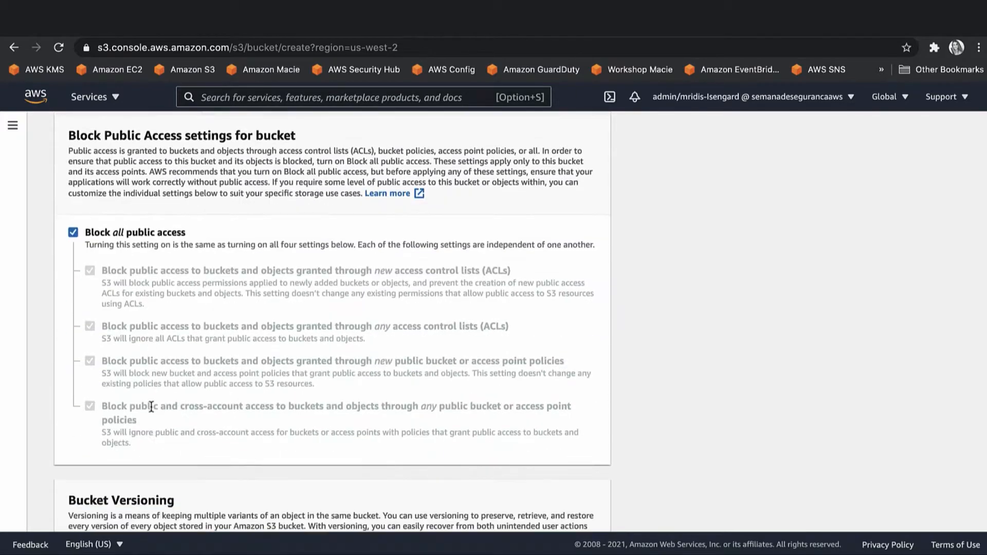
{"action": "scroll", "coordinate": [150, 406], "scroll_direction": "down", "scroll_amount": 3}
{"action": "left_click", "coordinate": [552, 507]}
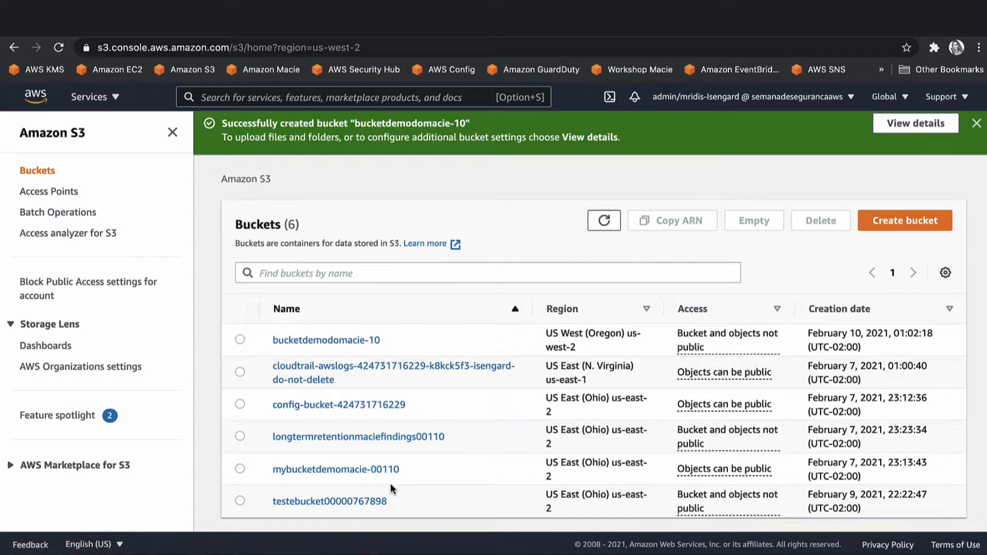
Open the bucketdemodomacie-10 bucket and begin an upload.
{"action": "scroll", "coordinate": [391, 483], "scroll_direction": "down", "scroll_amount": 1}
{"action": "left_click", "coordinate": [366, 340]}
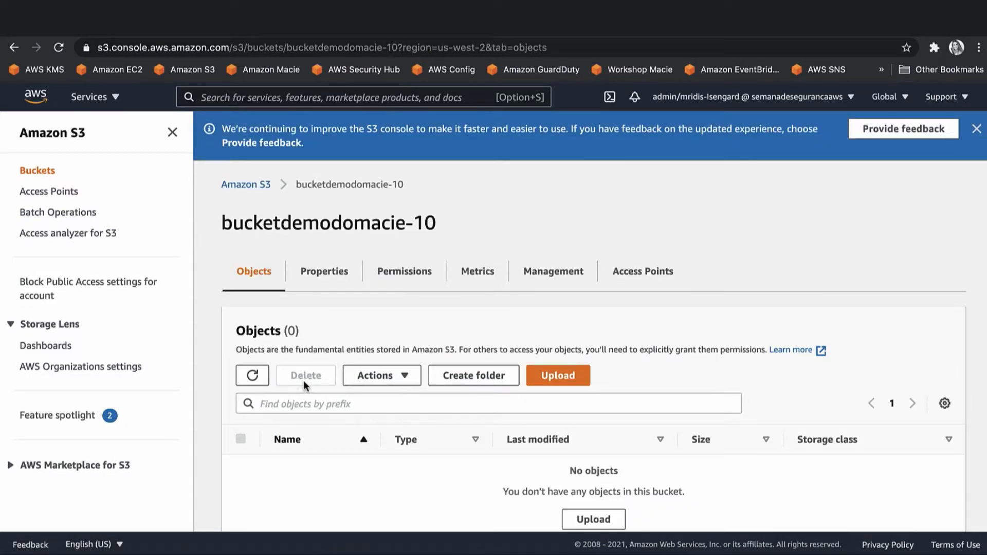
{"action": "left_click", "coordinate": [553, 381]}
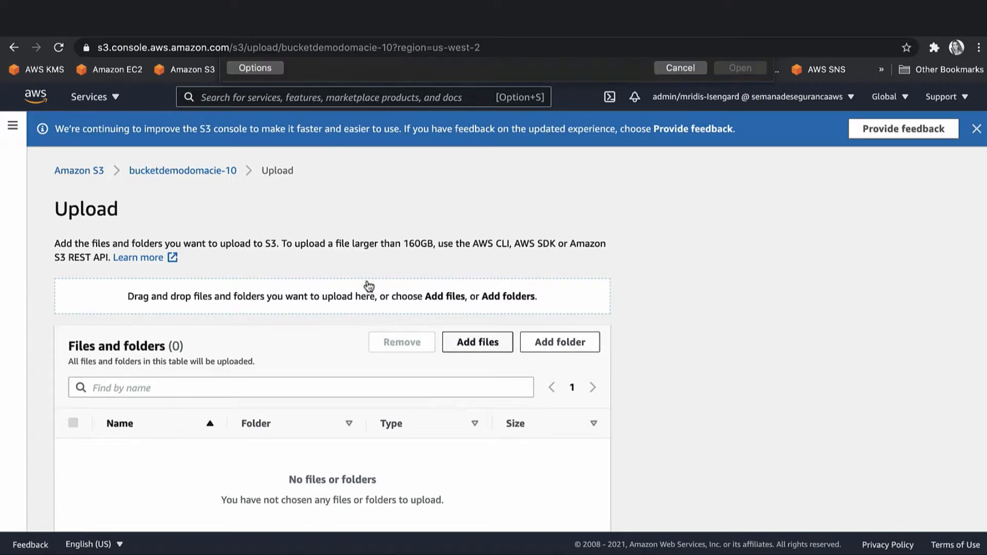
Add dataset.json and Contrato.docx from the computer, upload both, then show the S3 navigation panel.
{"action": "left_click", "coordinate": [442, 339]}
{"action": "left_click", "coordinate": [373, 106]}
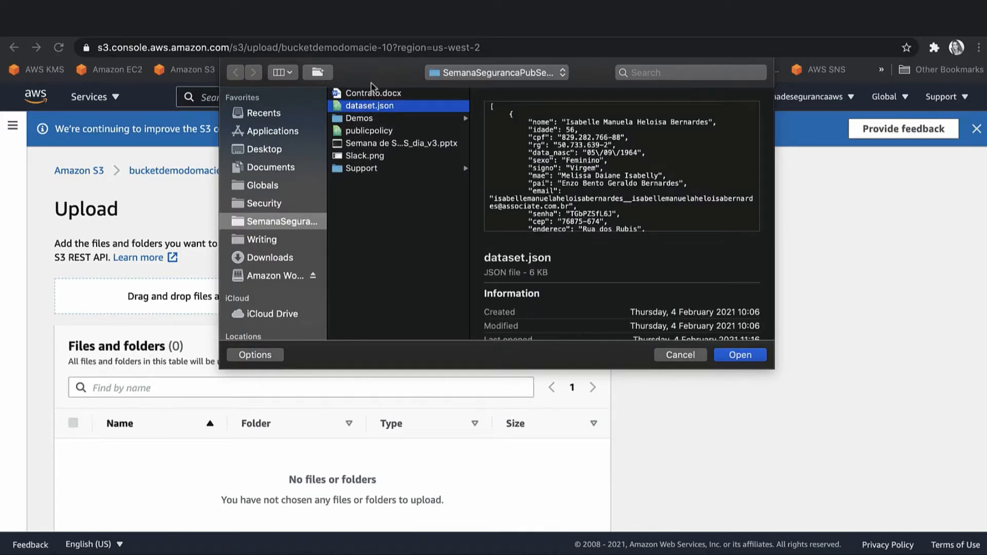
{"action": "left_click", "coordinate": [372, 92], "text": "shift"}
{"action": "left_click", "coordinate": [740, 355]}
{"action": "scroll", "coordinate": [443, 430], "scroll_direction": "down", "scroll_amount": 10}
{"action": "left_click", "coordinate": [580, 506]}
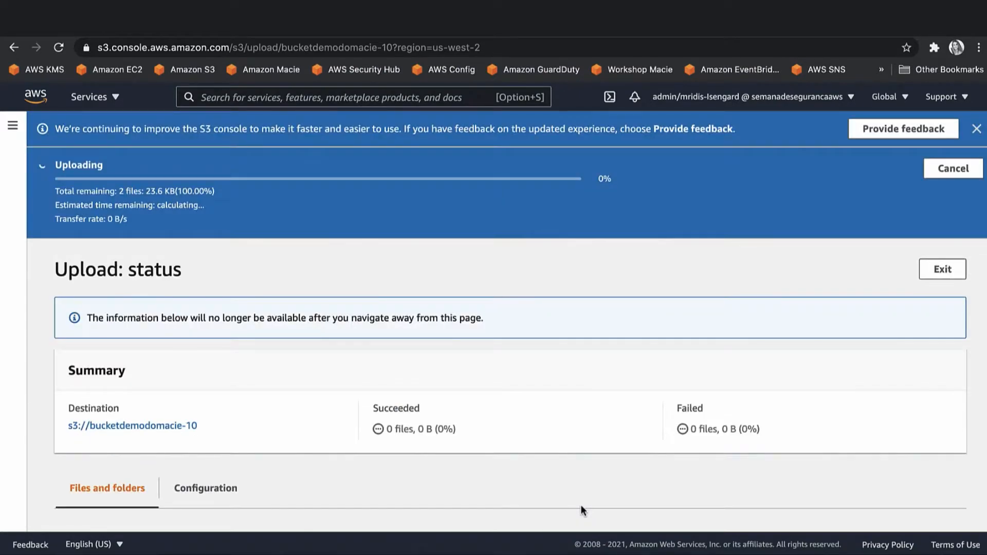
{"action": "scroll", "coordinate": [536, 393], "scroll_direction": "down", "scroll_amount": 4}
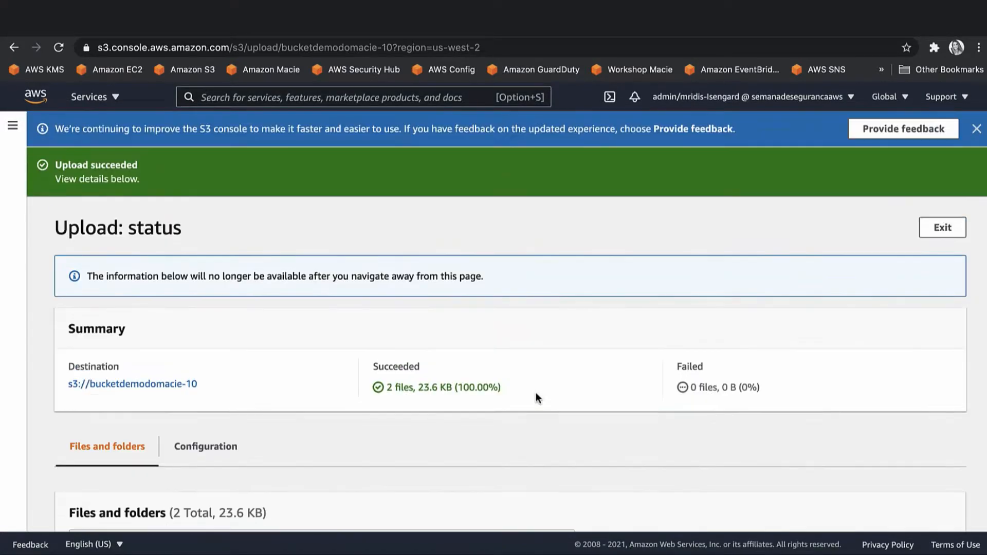
{"action": "left_click", "coordinate": [11, 128]}
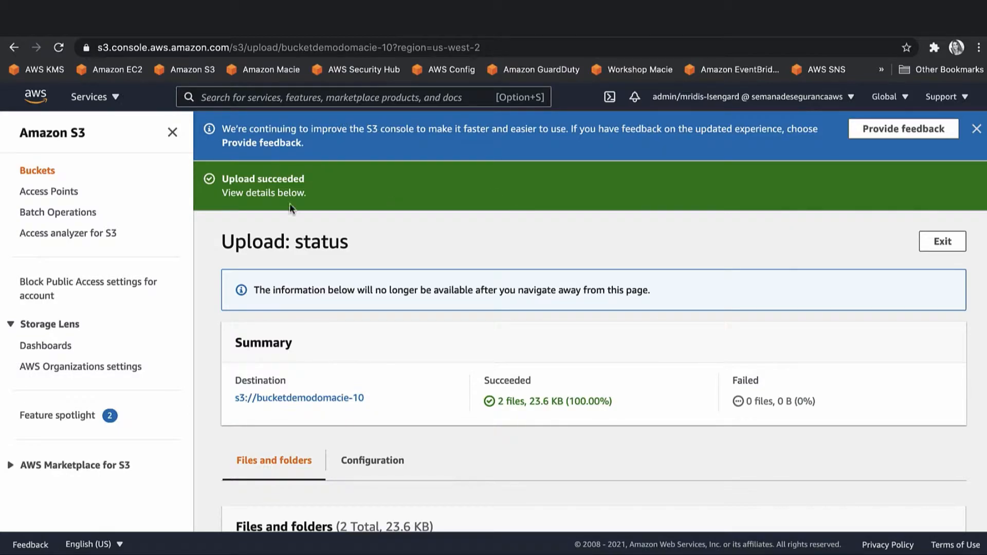
Dismiss the banner, select bucketdemodomacie-10 in the bucket list and copy its ARN.
{"action": "left_click", "coordinate": [976, 130]}
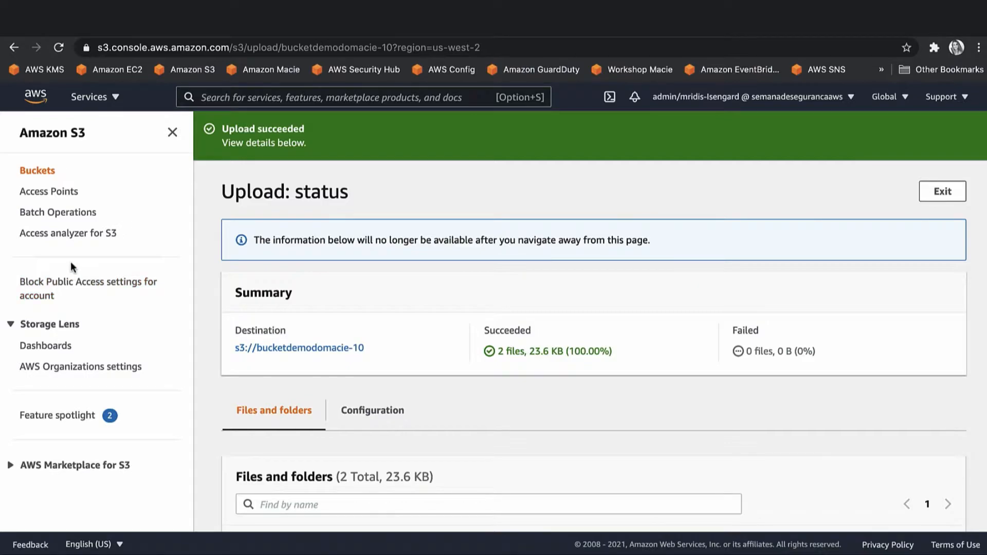
{"action": "left_click", "coordinate": [38, 172]}
{"action": "left_click", "coordinate": [239, 297]}
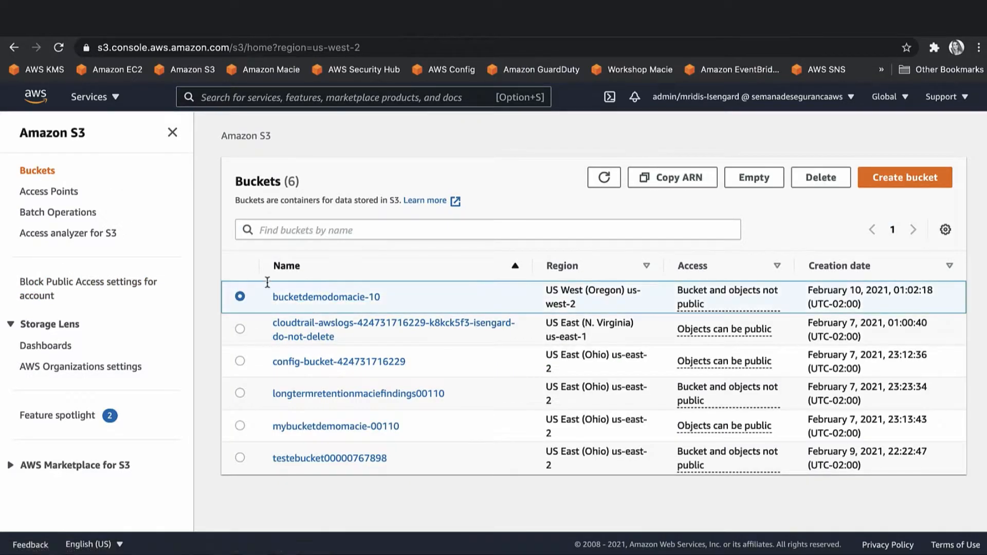
{"action": "left_click", "coordinate": [663, 178]}
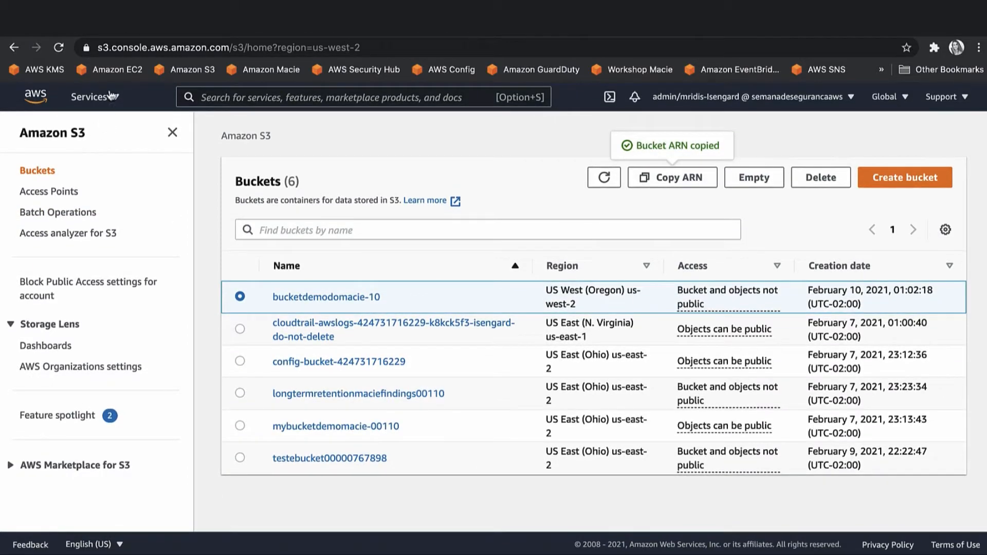
Open Amazon Macie via the 'macie' service search and choose Get started.
{"action": "left_click", "coordinate": [111, 95]}
{"action": "left_click", "coordinate": [284, 91]}
{"action": "type", "text": "macie"}
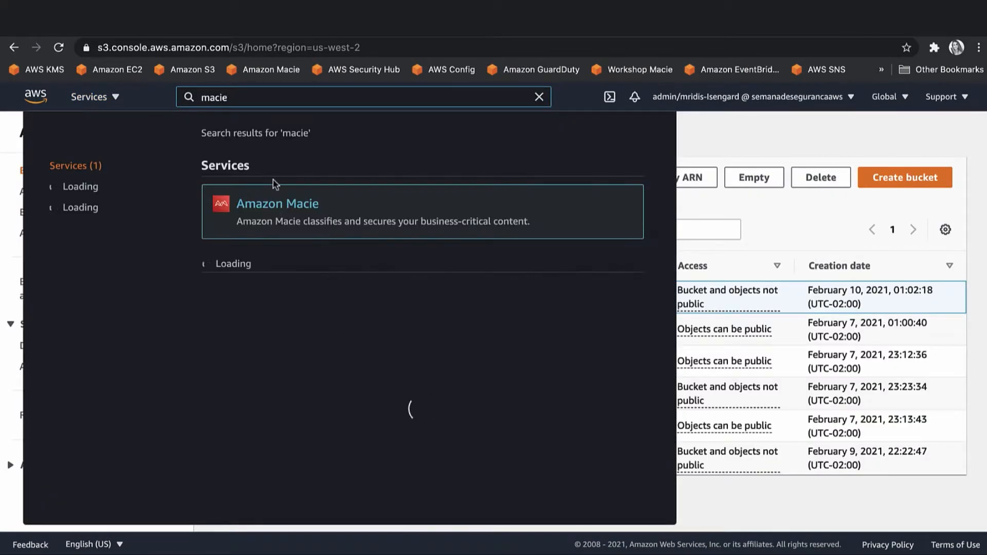
{"action": "left_click", "coordinate": [272, 205]}
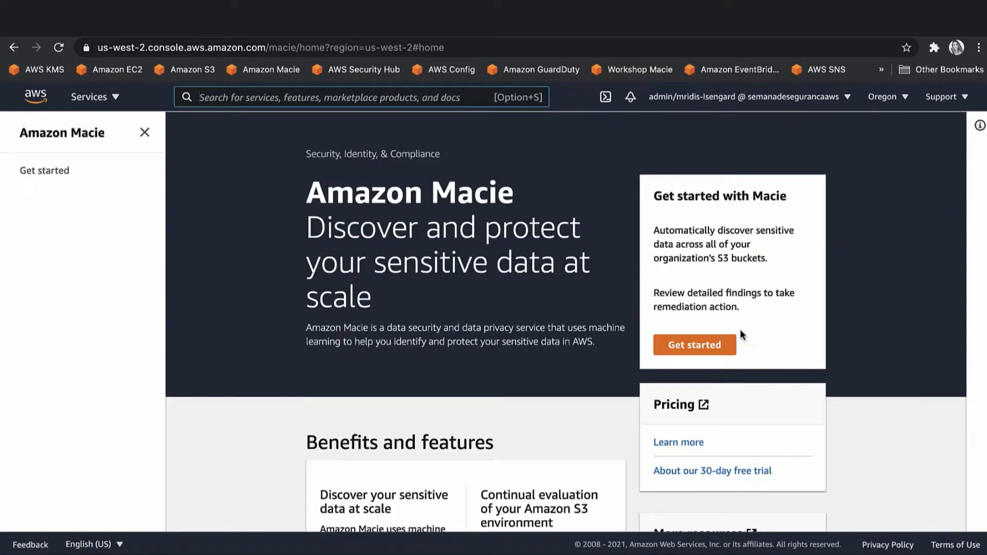
{"action": "left_click", "coordinate": [723, 345]}
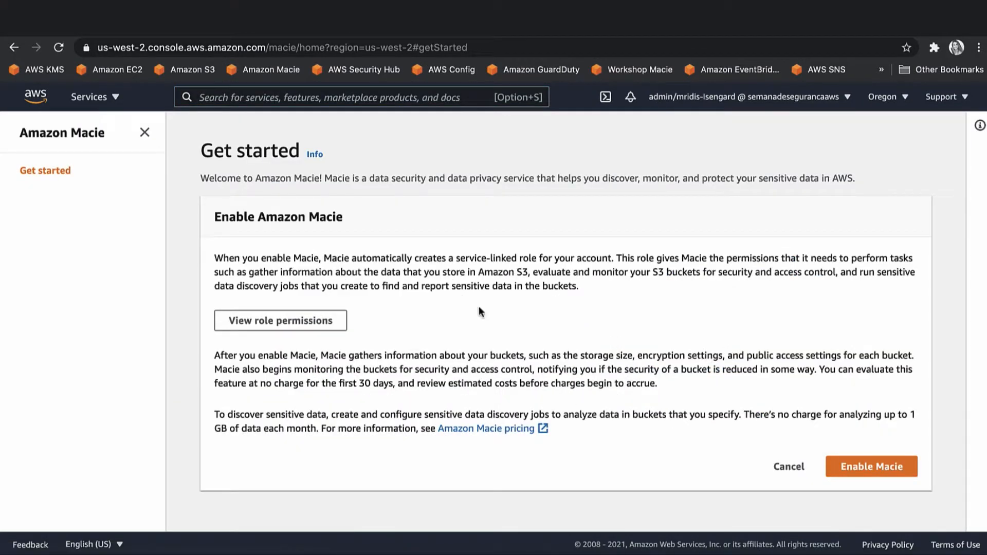
Show Macie's service-linked role permissions and scroll through the policy JSON.
{"action": "left_click", "coordinate": [318, 327]}
{"action": "scroll", "coordinate": [468, 370], "scroll_direction": "down", "scroll_amount": 5}
{"action": "scroll", "coordinate": [469, 370], "scroll_direction": "down", "scroll_amount": 5}
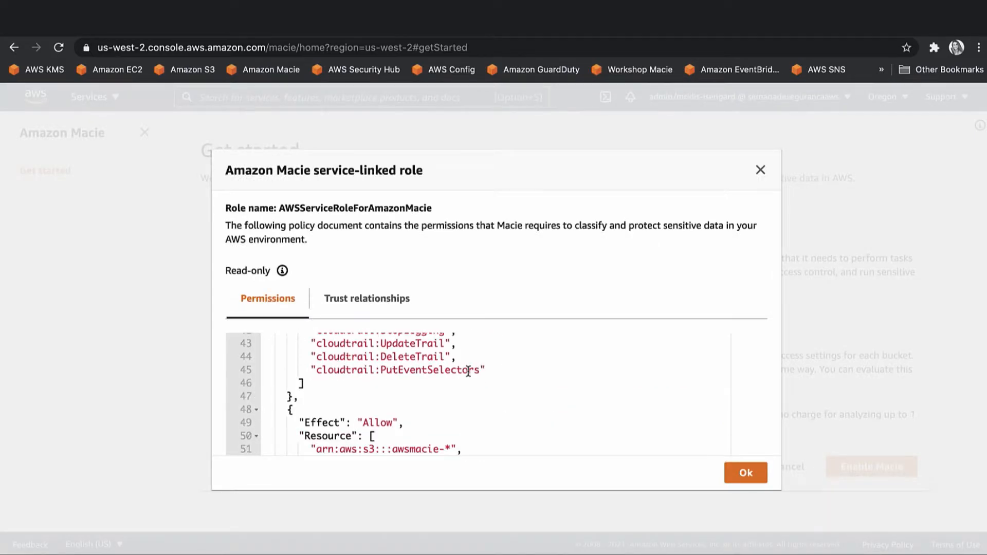
{"action": "scroll", "coordinate": [469, 370], "scroll_direction": "up", "scroll_amount": 12}
{"action": "scroll", "coordinate": [468, 372], "scroll_direction": "down", "scroll_amount": 1}
{"action": "scroll", "coordinate": [469, 371], "scroll_direction": "down", "scroll_amount": 8}
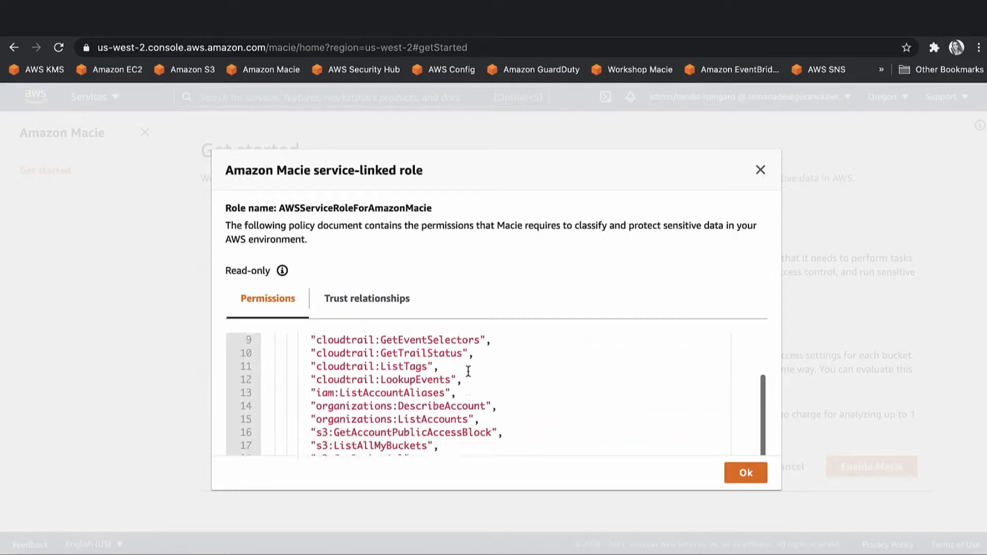
{"action": "scroll", "coordinate": [468, 370], "scroll_direction": "up", "scroll_amount": 2}
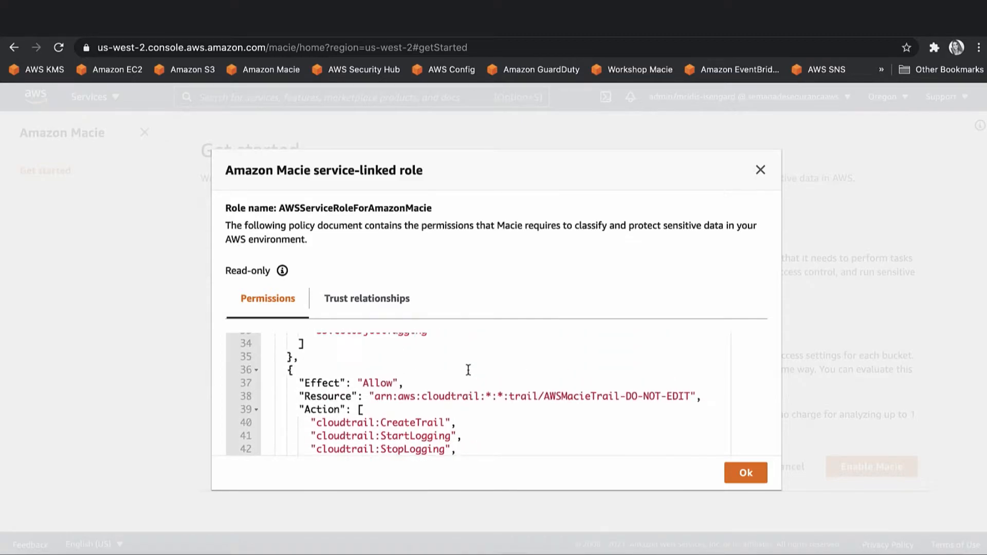
{"action": "scroll", "coordinate": [462, 373], "scroll_direction": "down", "scroll_amount": 8}
{"action": "scroll", "coordinate": [400, 281], "scroll_direction": "up", "scroll_amount": 2}
Highlight the s3 and cloudtrail actions, Resource and wildcard entries in the policy.
{"action": "left_click", "coordinate": [357, 253]}
{"action": "left_click", "coordinate": [355, 281]}
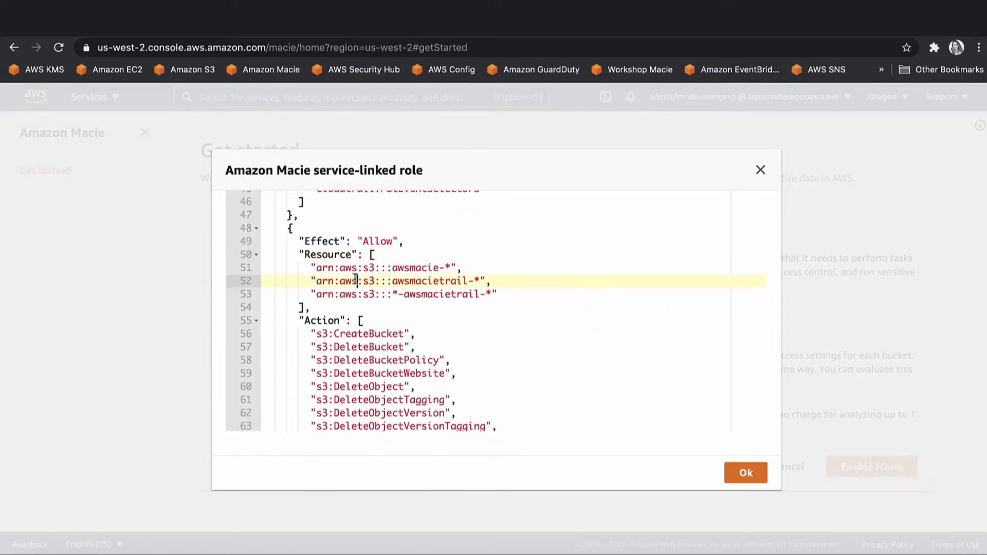
{"action": "double_click", "coordinate": [356, 390]}
{"action": "scroll", "coordinate": [354, 391], "scroll_direction": "up", "scroll_amount": 1}
{"action": "scroll", "coordinate": [355, 391], "scroll_direction": "up", "scroll_amount": 10}
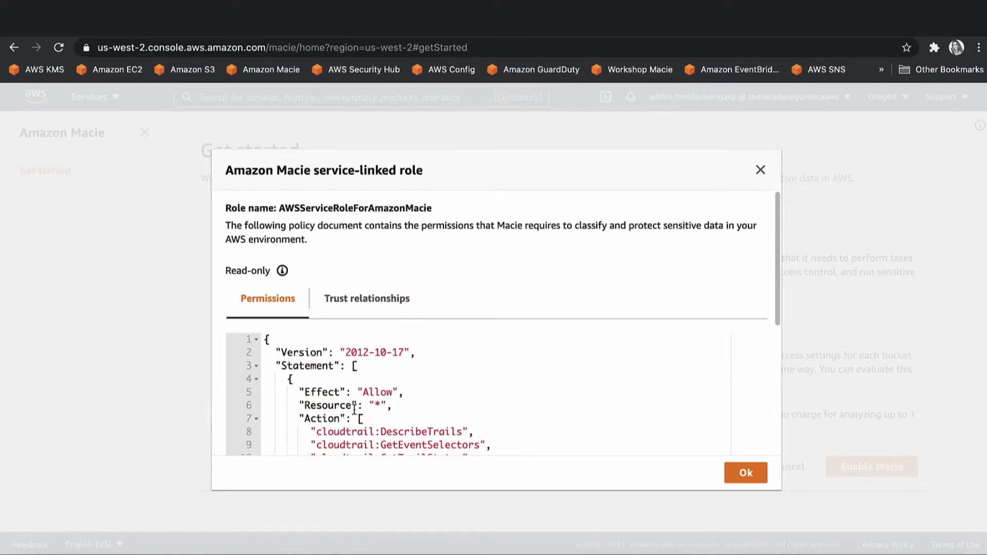
{"action": "left_click", "coordinate": [372, 405]}
{"action": "scroll", "coordinate": [372, 405], "scroll_direction": "down", "scroll_amount": 2}
{"action": "double_click", "coordinate": [372, 399]}
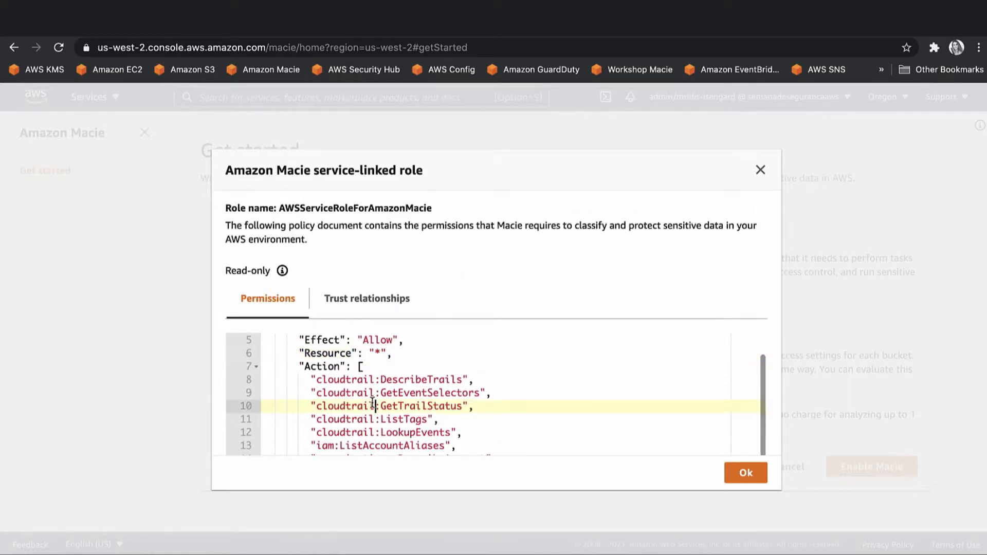
{"action": "scroll", "coordinate": [373, 400], "scroll_direction": "down", "scroll_amount": 8}
{"action": "scroll", "coordinate": [372, 400], "scroll_direction": "up", "scroll_amount": 9}
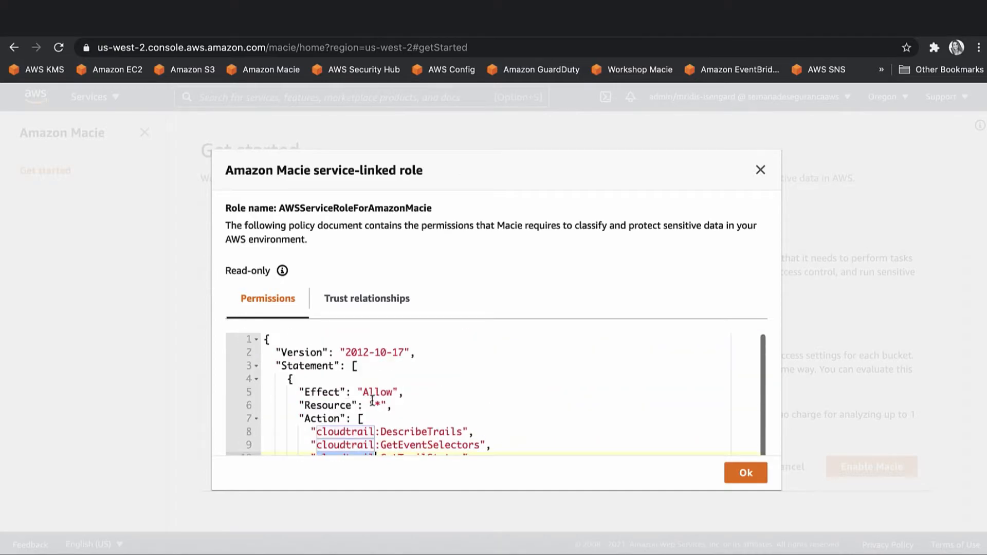
{"action": "double_click", "coordinate": [376, 405]}
{"action": "left_click", "coordinate": [376, 431]}
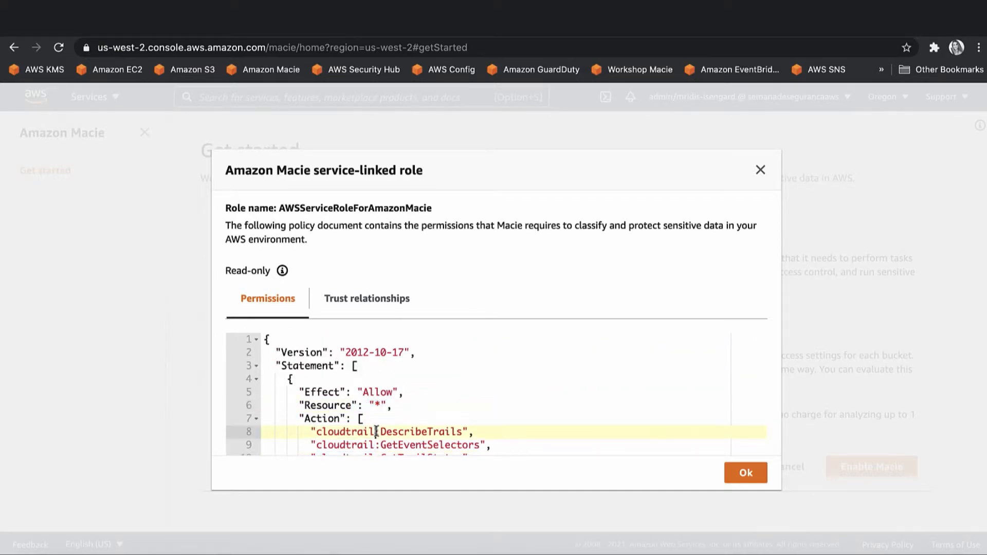
{"action": "double_click", "coordinate": [329, 406]}
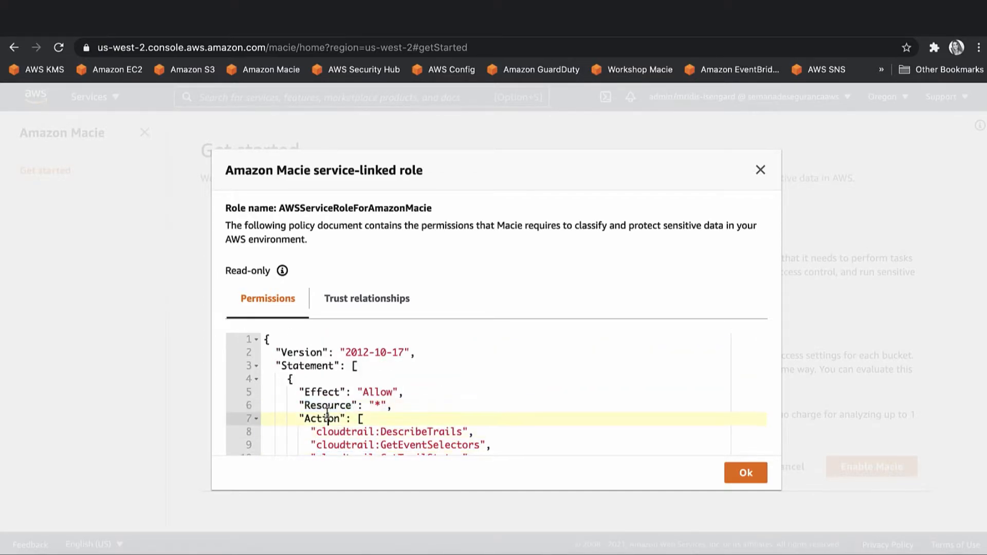
{"action": "double_click", "coordinate": [329, 417]}
Close the permissions view and enable Amazon Macie.
{"action": "left_click", "coordinate": [756, 471]}
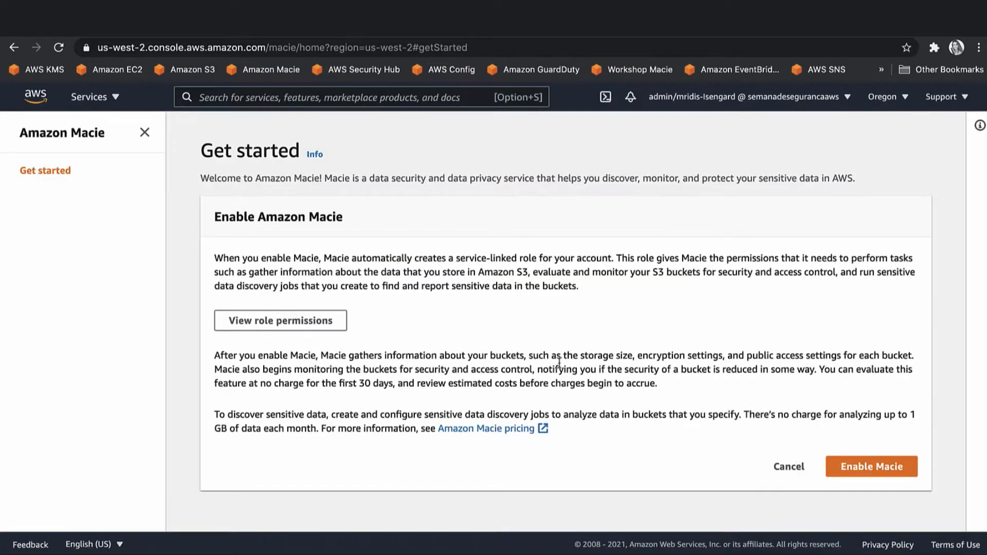
{"action": "left_click", "coordinate": [867, 468]}
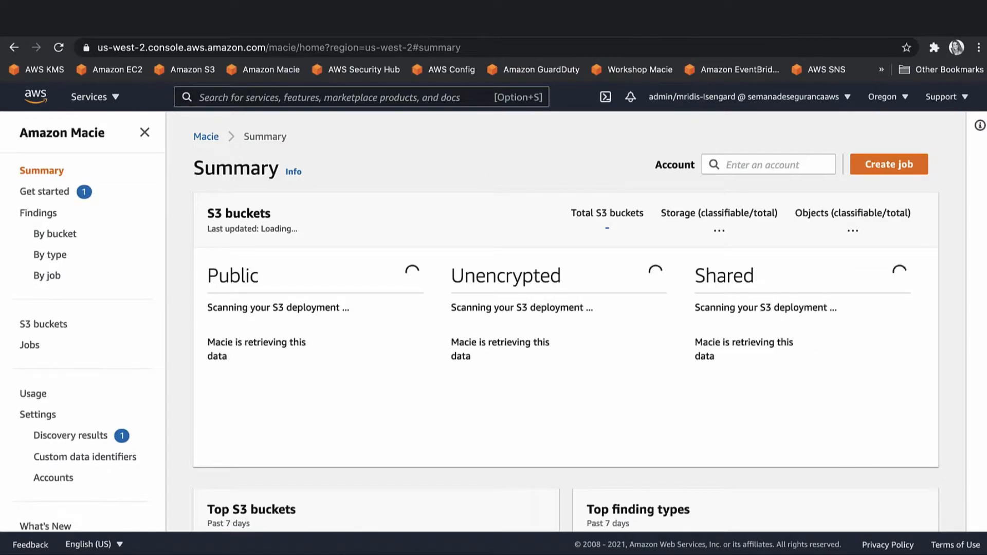
{"action": "key", "text": "super+t"}
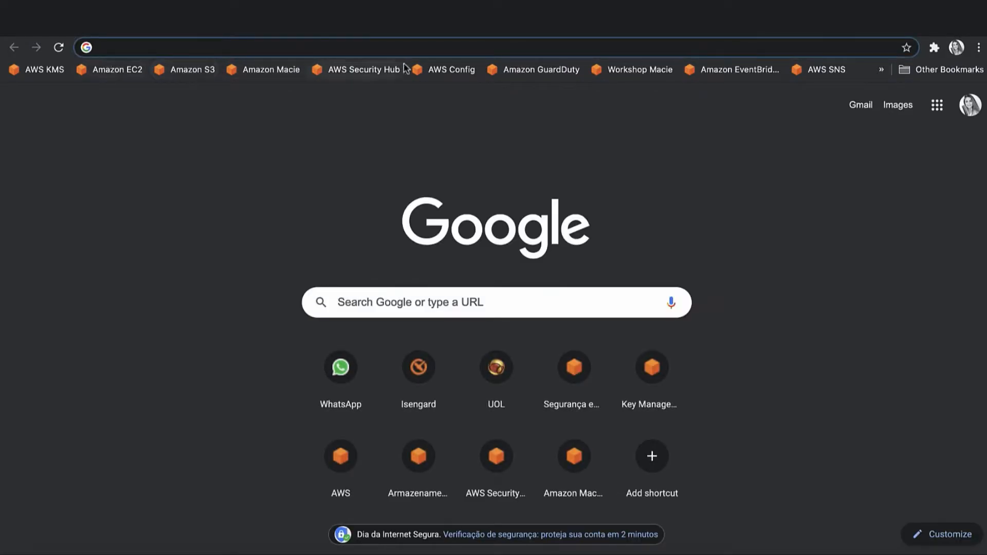
Browse the AWS Security Hub page, then the Amazon Macie pricing page.
{"action": "left_click", "coordinate": [369, 70]}
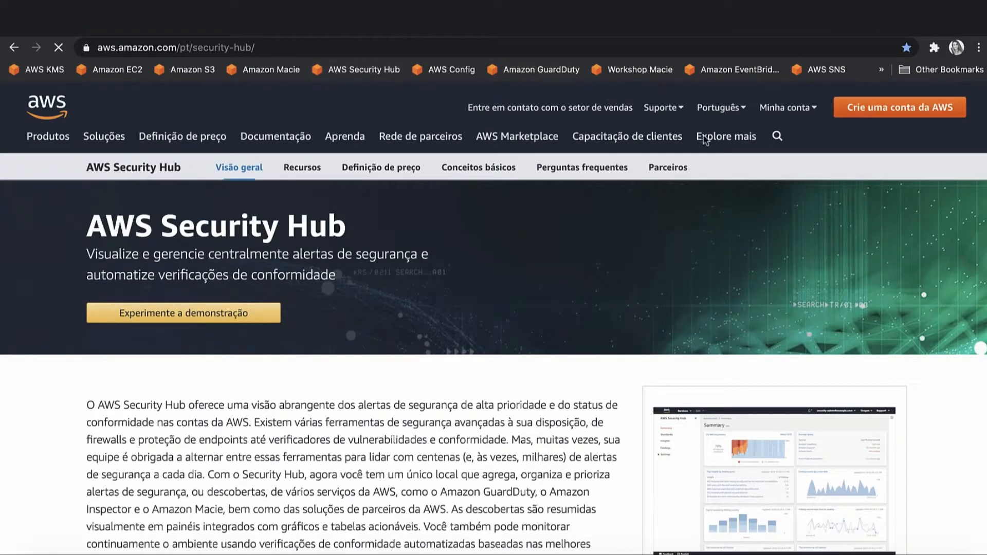
{"action": "left_click", "coordinate": [421, 136]}
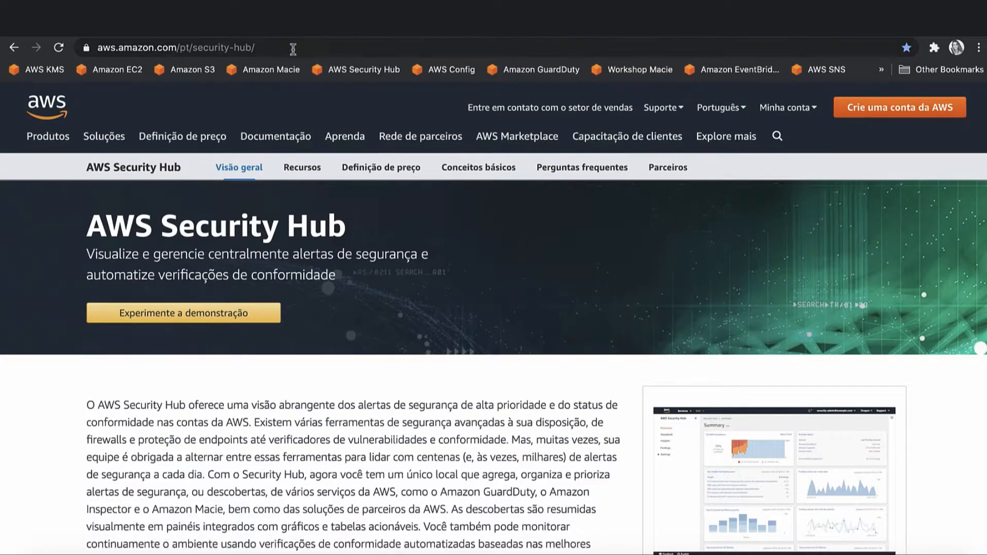
{"action": "left_click", "coordinate": [280, 67]}
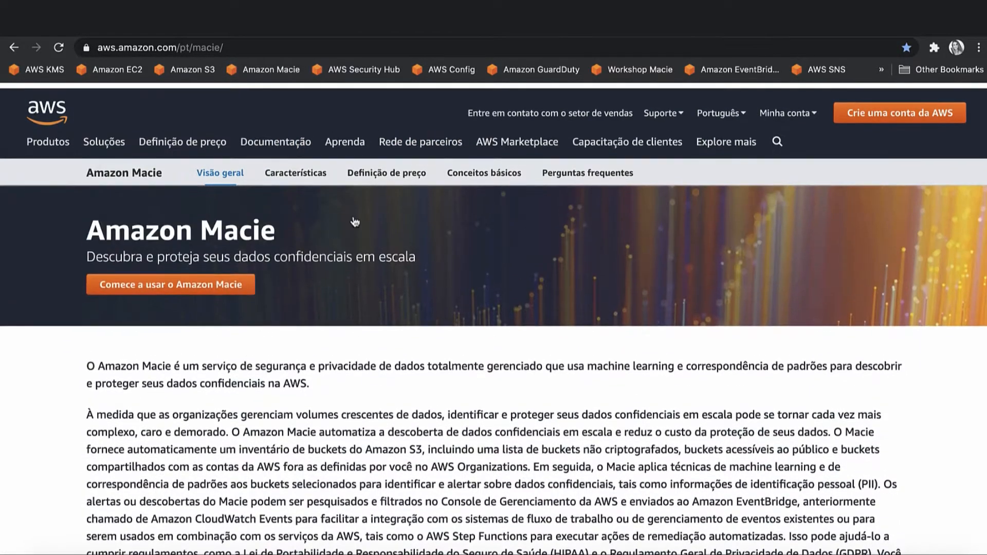
{"action": "mouse_move", "coordinate": [409, 154]}
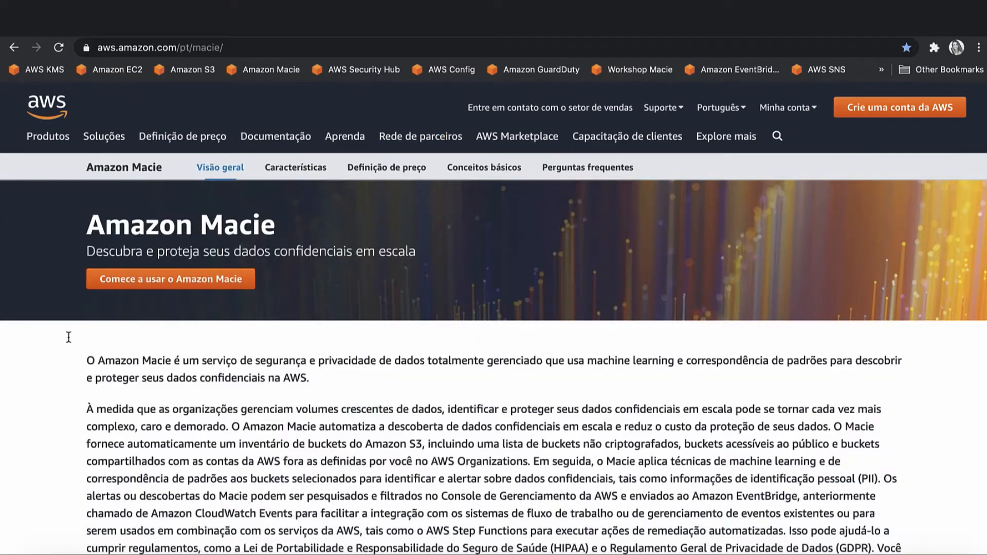
{"action": "left_click", "coordinate": [377, 174]}
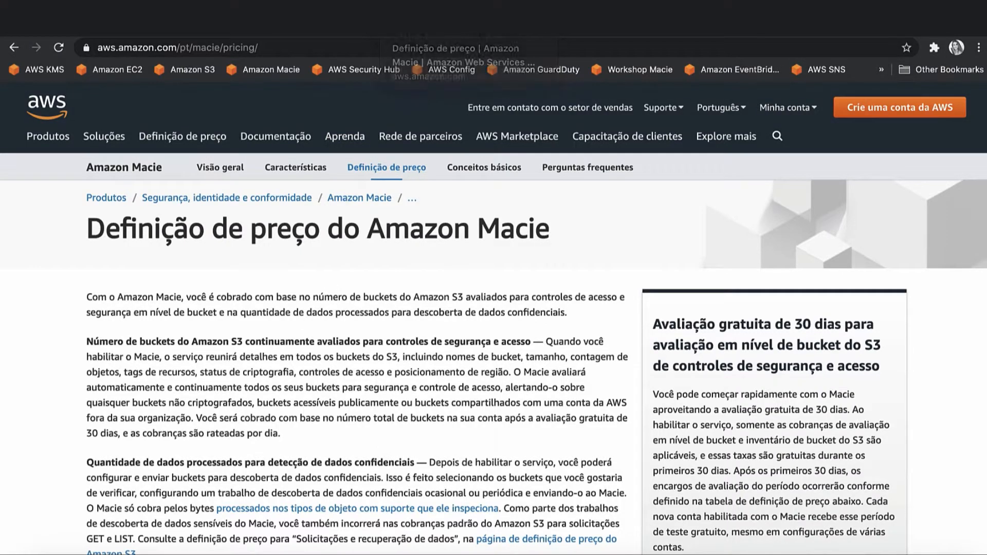
In Outlook, confirm the subscription from the Macie Topic e-mail and close the confirmation page.
{"action": "left_click", "coordinate": [392, 32]}
{"action": "left_click", "coordinate": [177, 32]}
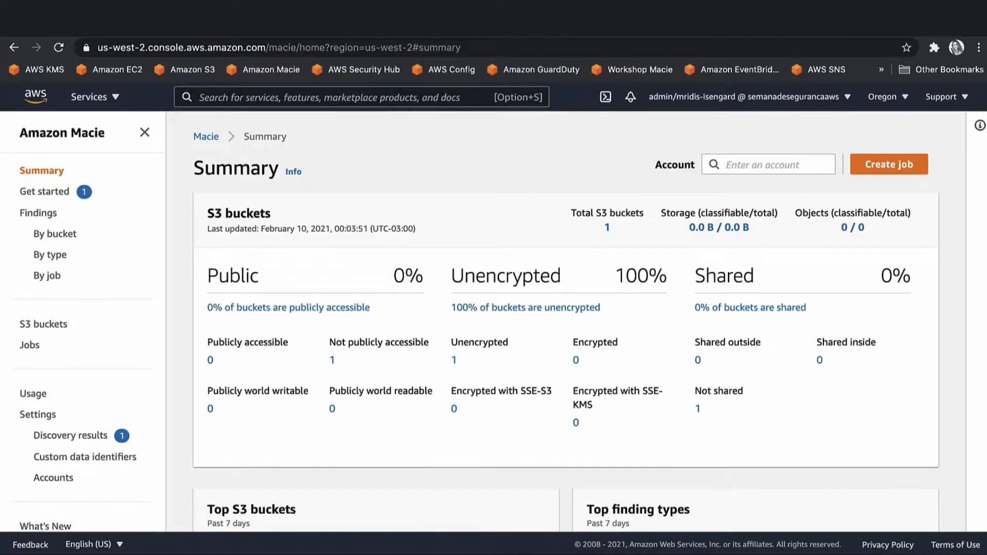
{"action": "left_click", "coordinate": [392, 32]}
{"action": "left_click", "coordinate": [242, 223]}
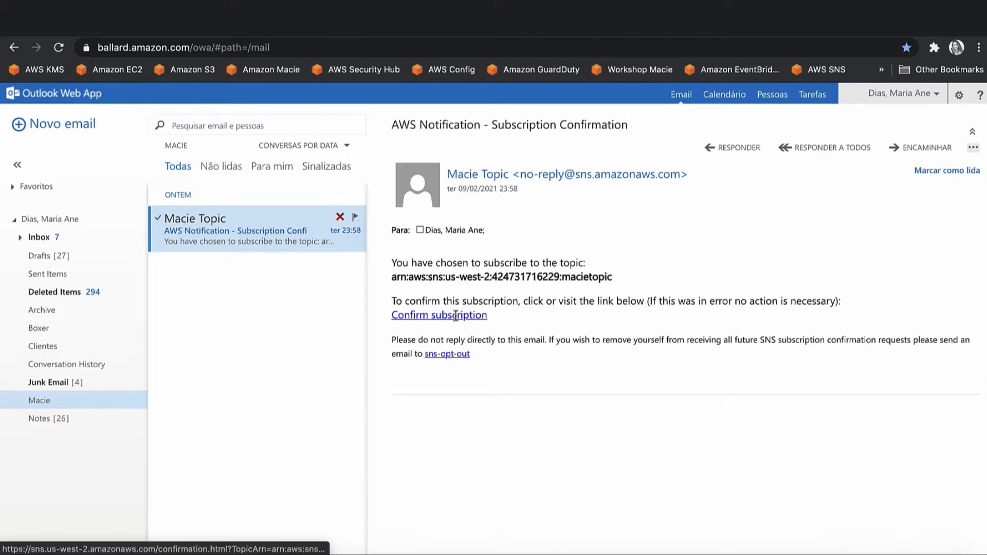
{"action": "left_click", "coordinate": [446, 371]}
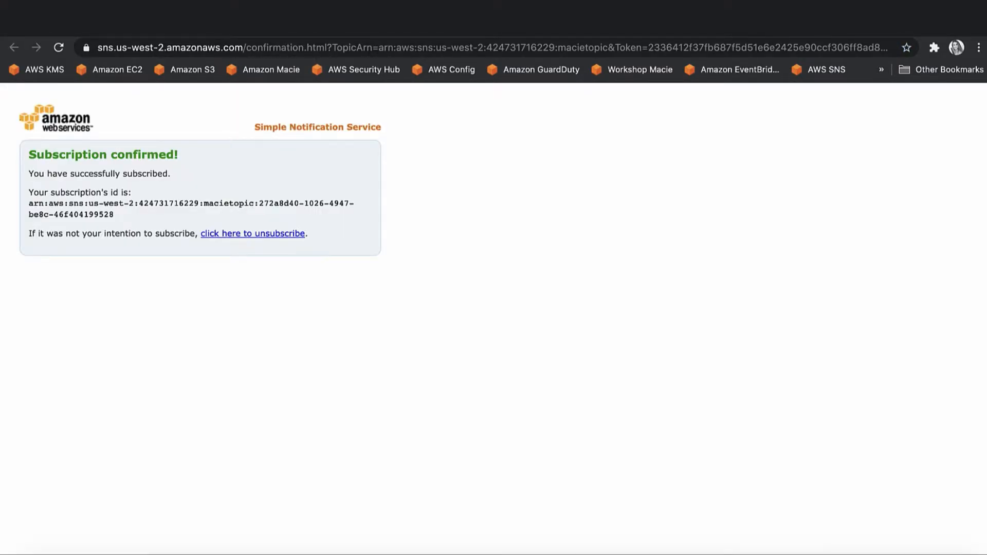
{"action": "key", "text": "super+w"}
{"action": "key", "text": "super+w"}
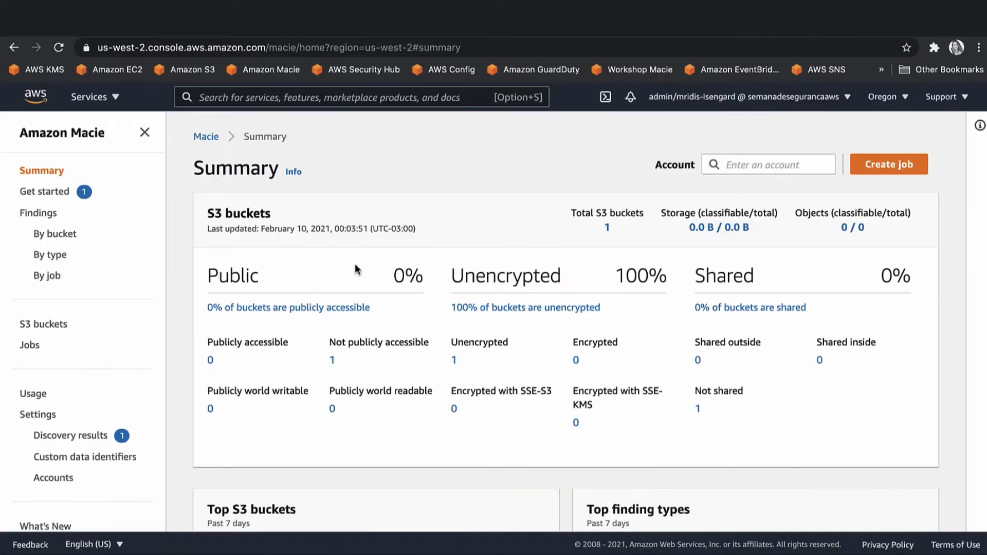
Start a custom data identifier named Documento Confidencial with a 'Detecta documento conf…' description.
{"action": "left_click", "coordinate": [82, 457]}
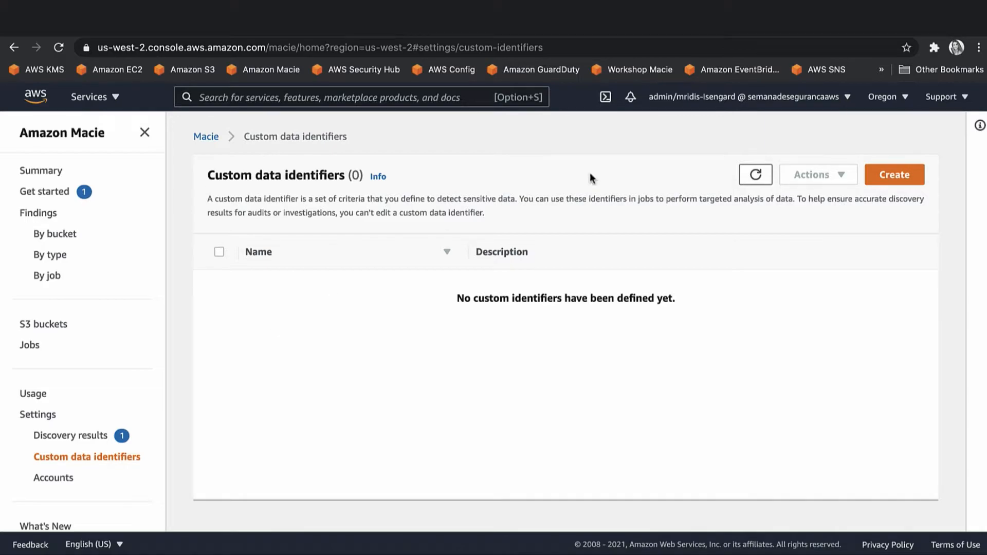
{"action": "left_click", "coordinate": [894, 174]}
{"action": "left_click", "coordinate": [293, 254]}
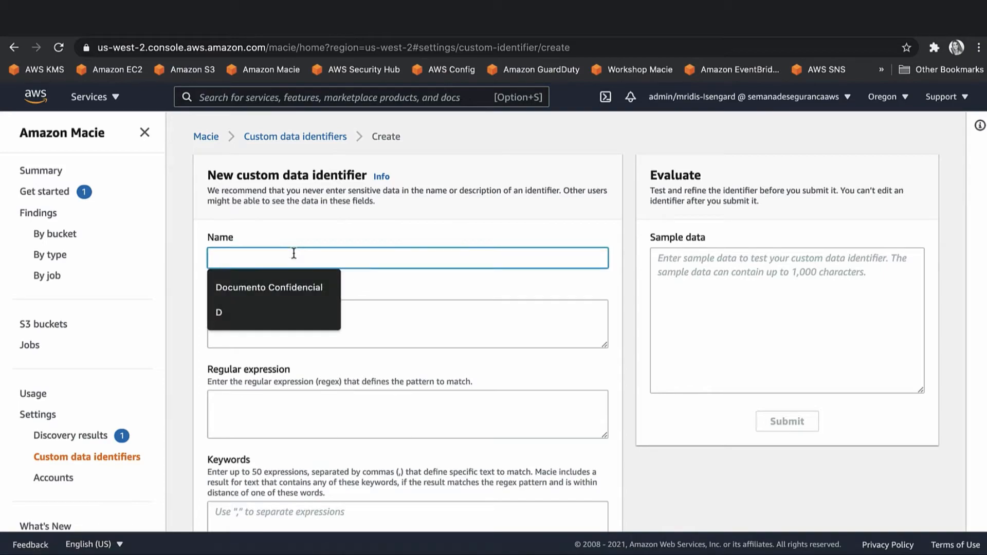
{"action": "left_click", "coordinate": [282, 284]}
{"action": "left_click", "coordinate": [283, 313]}
{"action": "type", "text": "Detecta documento confidencial"}
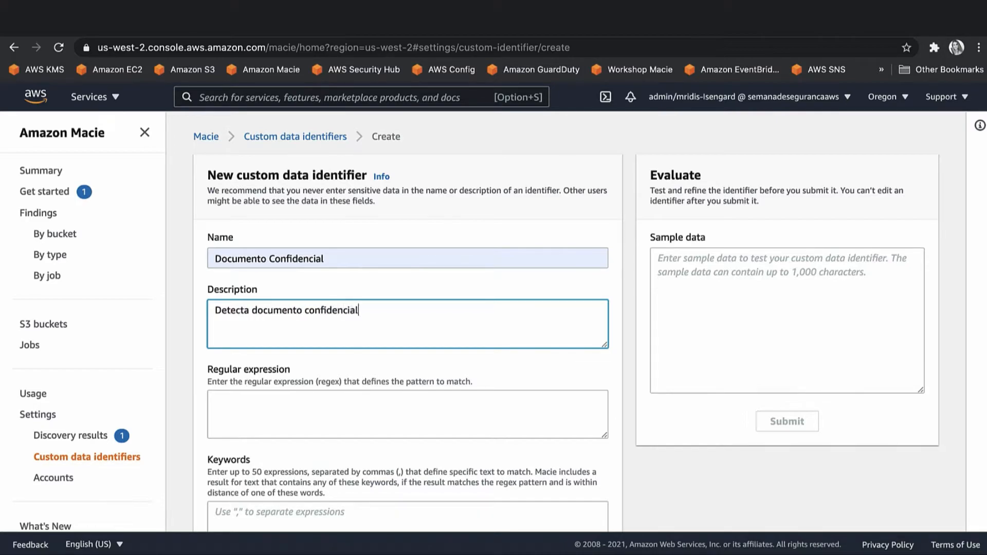
Enter the regular expression (?i)confidencial and the keyword Documento.
{"action": "left_click", "coordinate": [295, 403]}
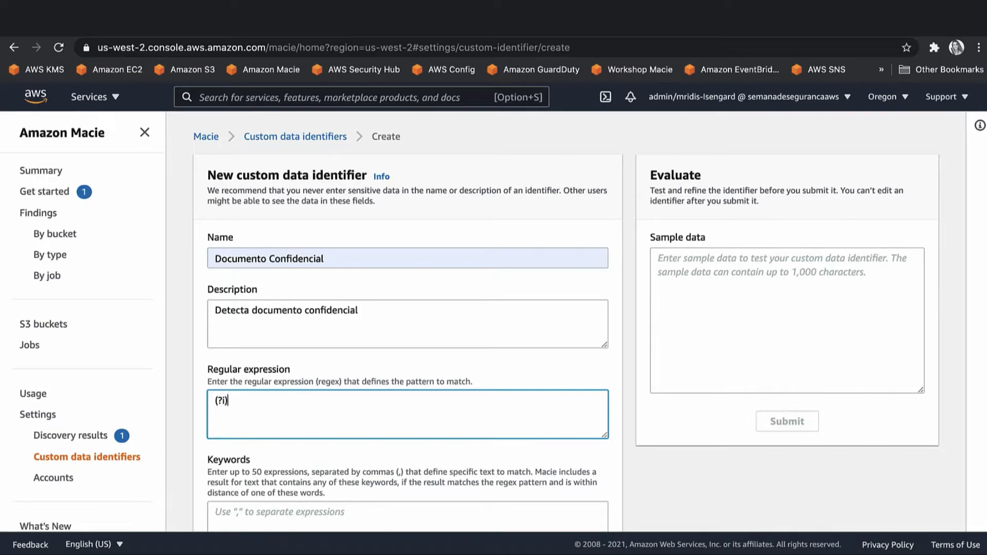
{"action": "type", "text": "(?i)confidencial"}
{"action": "scroll", "coordinate": [296, 404], "scroll_direction": "down", "scroll_amount": 2}
{"action": "left_click", "coordinate": [284, 427]}
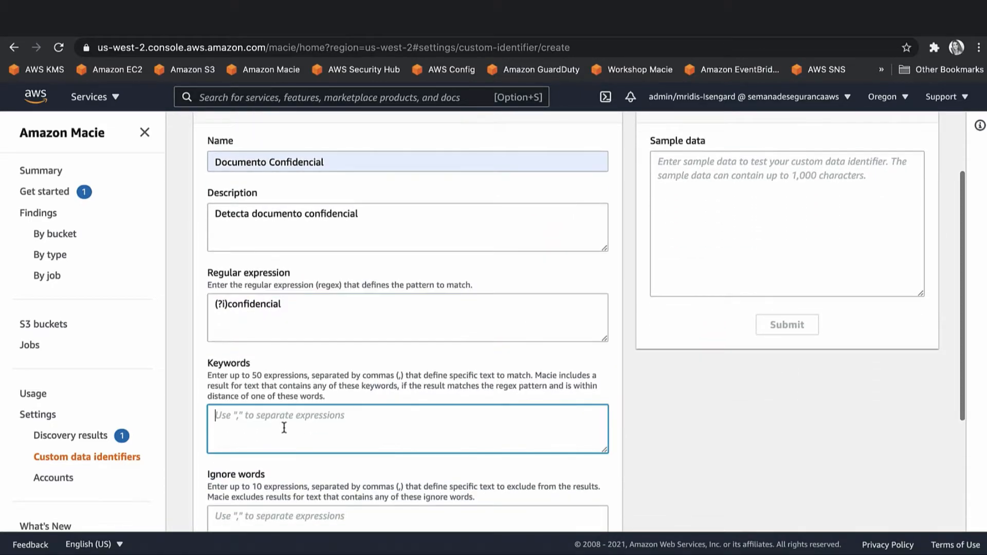
{"action": "type", "text": "Docue"}
{"action": "type", "text": "ento"}
{"action": "scroll", "coordinate": [103, 312], "scroll_direction": "down", "scroll_amount": 2}
{"action": "scroll", "coordinate": [102, 312], "scroll_direction": "up", "scroll_amount": 4}
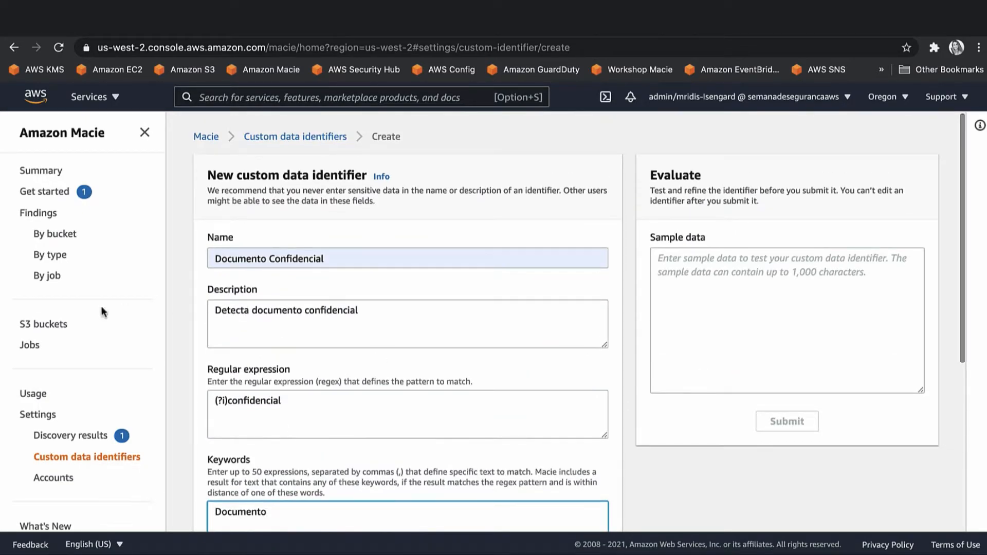
{"action": "left_click", "coordinate": [330, 258]}
Test it on sample text 'Documento confidencial', retest with just 'Documento', then save.
{"action": "left_click", "coordinate": [725, 275]}
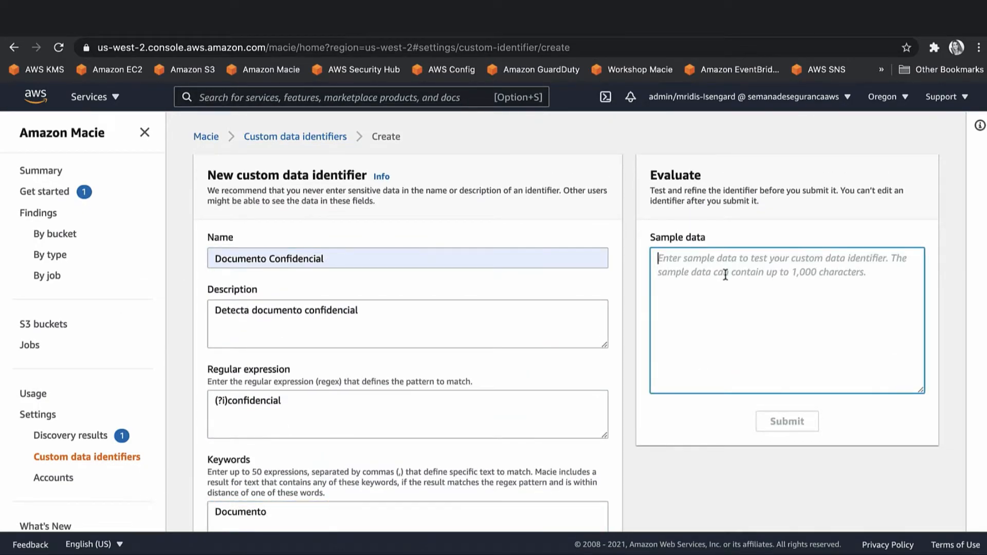
{"action": "type", "text": "Documento confid"}
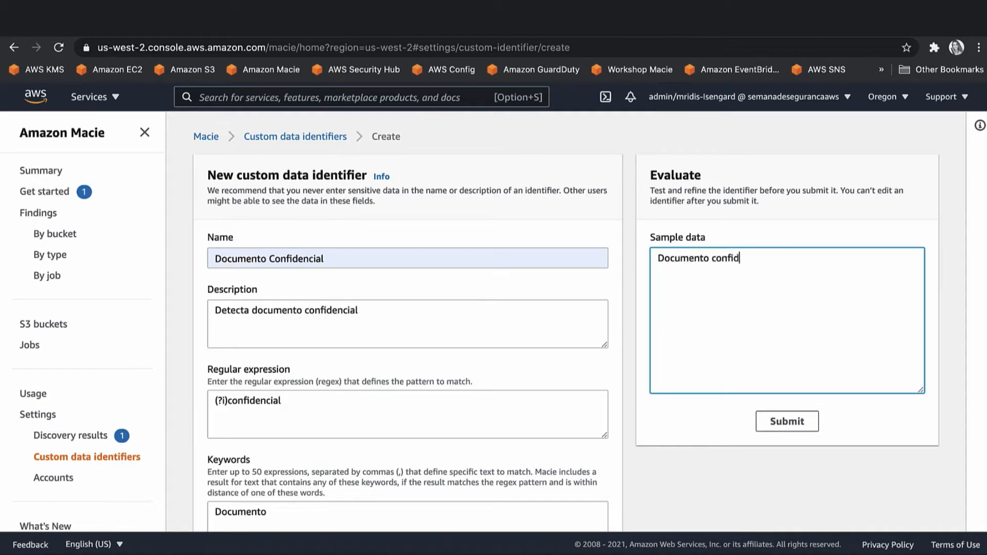
{"action": "type", "text": "encial"}
{"action": "left_click", "coordinate": [788, 420]}
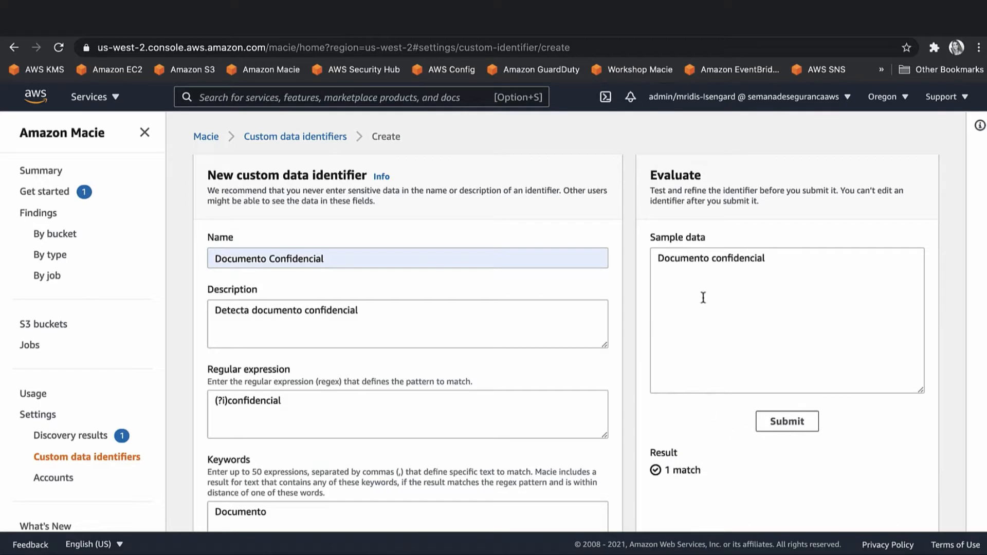
{"action": "double_click", "coordinate": [728, 263]}
{"action": "key", "text": "BackSpace"}
{"action": "left_click", "coordinate": [781, 425]}
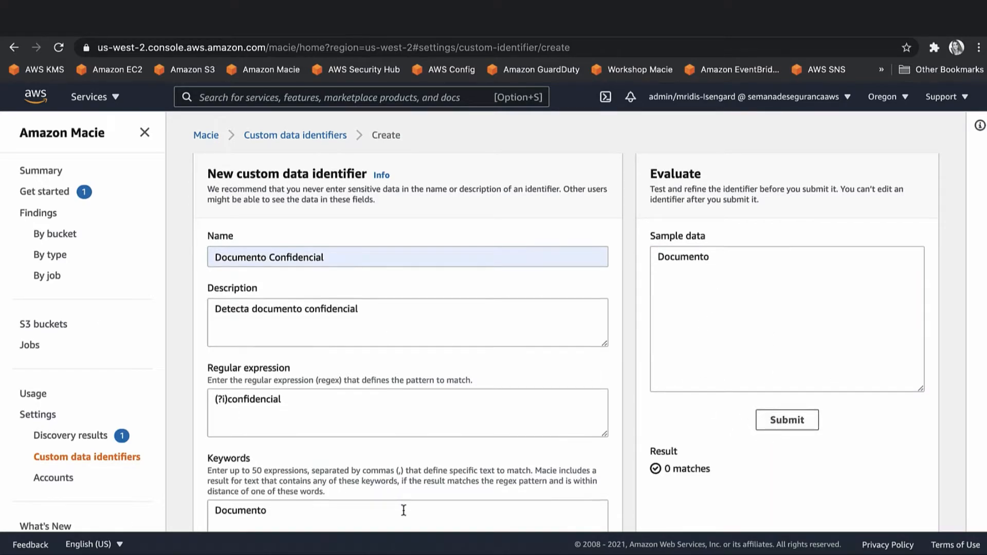
{"action": "scroll", "coordinate": [403, 511], "scroll_direction": "down", "scroll_amount": 5}
{"action": "left_click", "coordinate": [576, 480]}
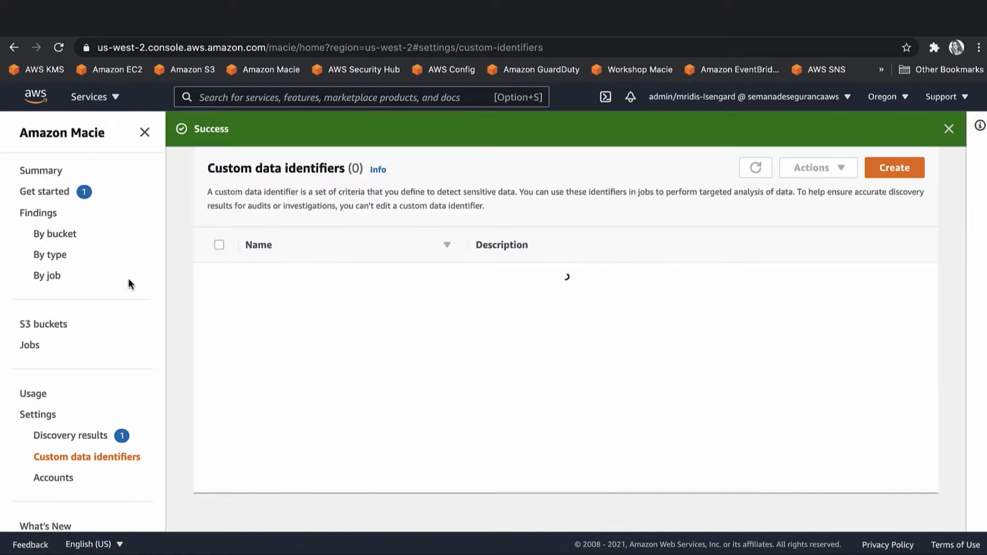
Create a new Macie job with bucketdemodomacie-10 selected as its bucket.
{"action": "left_click", "coordinate": [35, 347]}
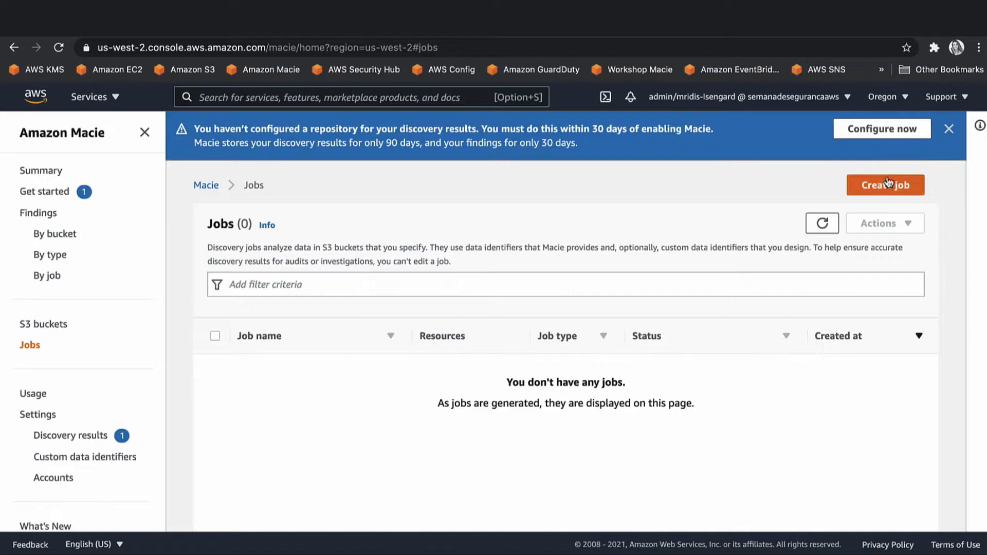
{"action": "left_click", "coordinate": [887, 181]}
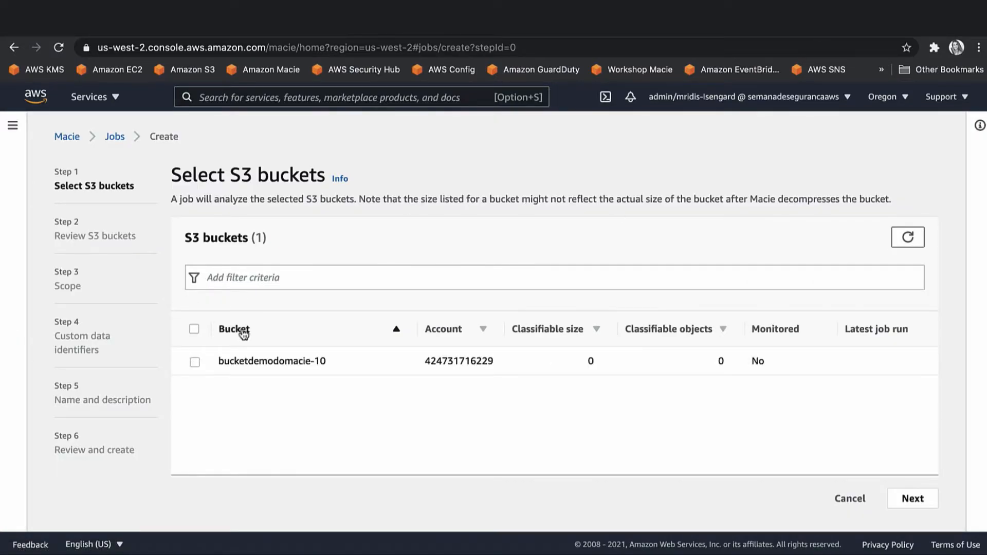
{"action": "left_click", "coordinate": [195, 362]}
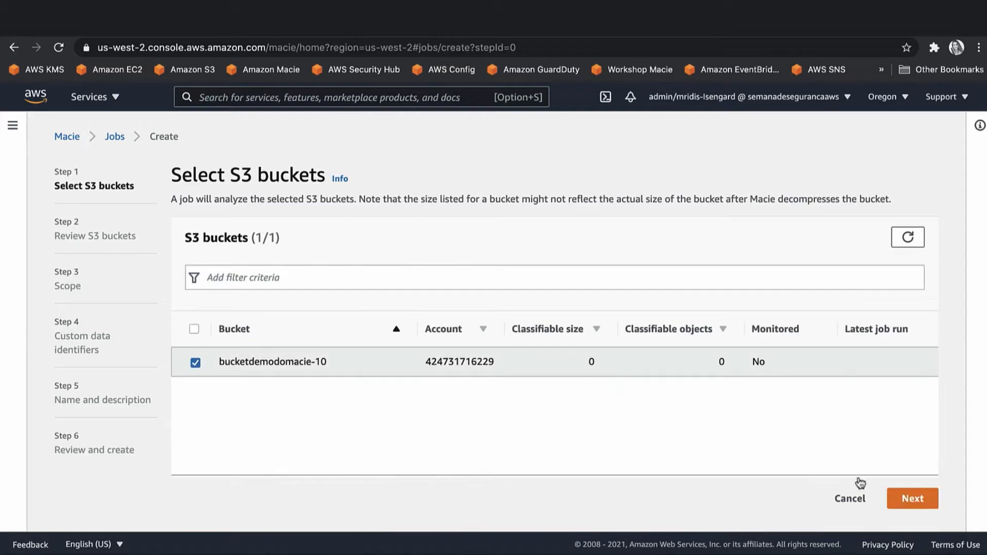
{"action": "left_click", "coordinate": [923, 501]}
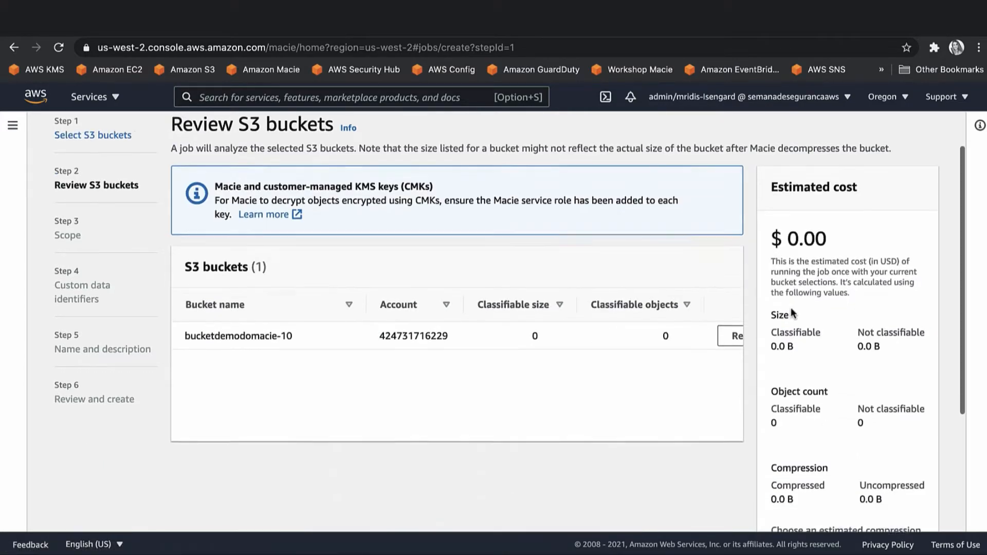
Leave the compression ratio at 3x on the bucket review and continue to scope.
{"action": "scroll", "coordinate": [823, 339], "scroll_direction": "down", "scroll_amount": 4}
{"action": "left_click", "coordinate": [850, 390]}
{"action": "left_click", "coordinate": [851, 390]}
{"action": "scroll", "coordinate": [850, 389], "scroll_direction": "up", "scroll_amount": 3}
{"action": "scroll", "coordinate": [851, 395], "scroll_direction": "up", "scroll_amount": 2}
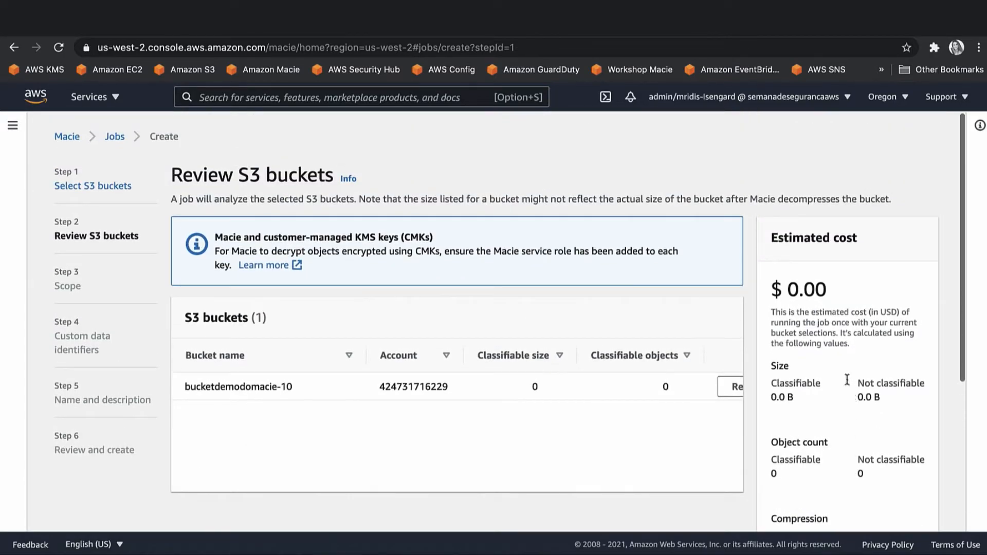
{"action": "scroll", "coordinate": [842, 299], "scroll_direction": "down", "scroll_amount": 4}
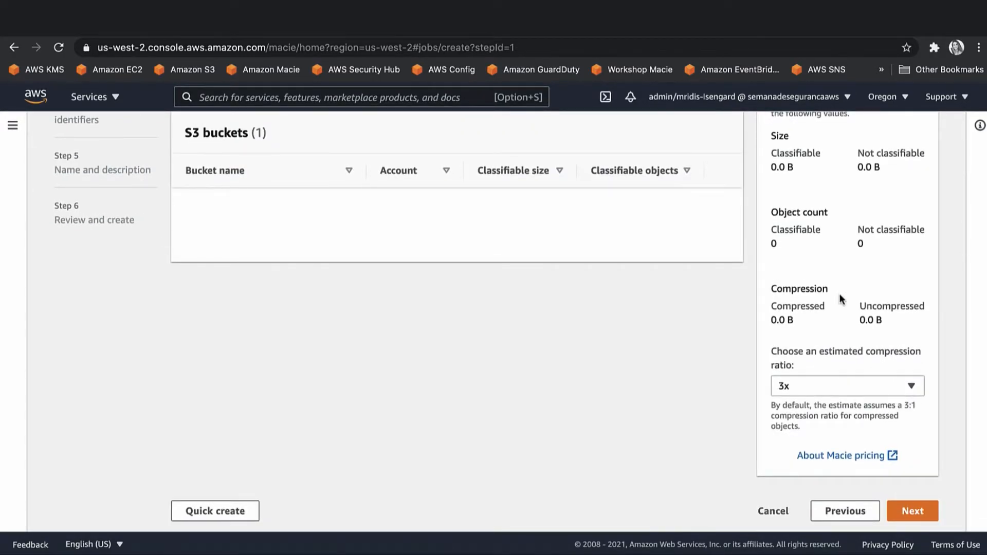
{"action": "left_click", "coordinate": [879, 384]}
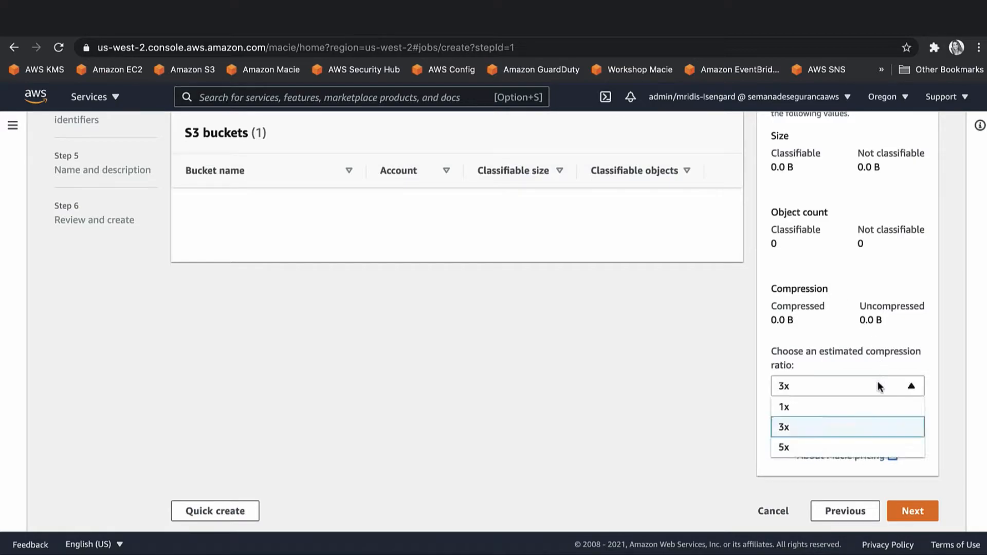
{"action": "left_click", "coordinate": [878, 382]}
{"action": "left_click", "coordinate": [874, 384]}
{"action": "left_click", "coordinate": [874, 384]}
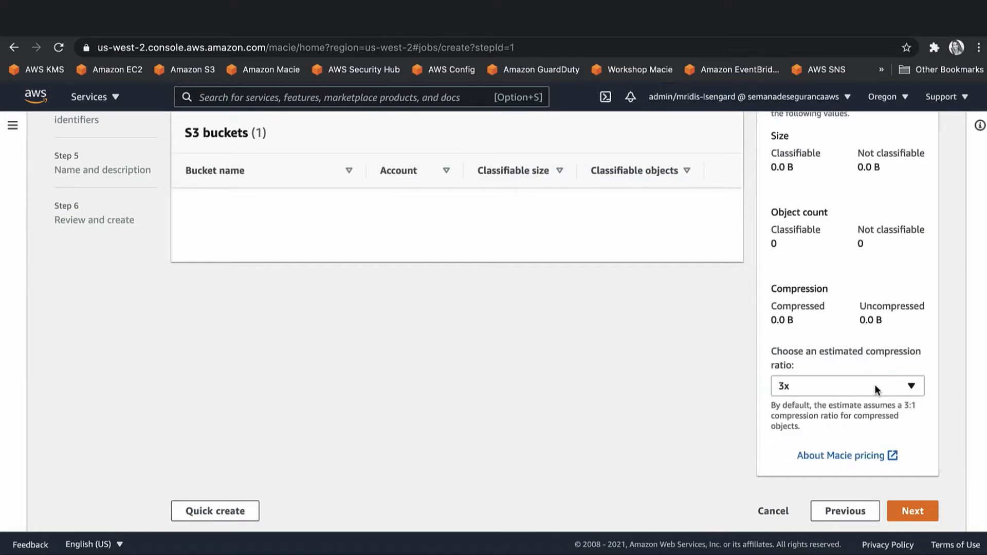
{"action": "left_click", "coordinate": [906, 511]}
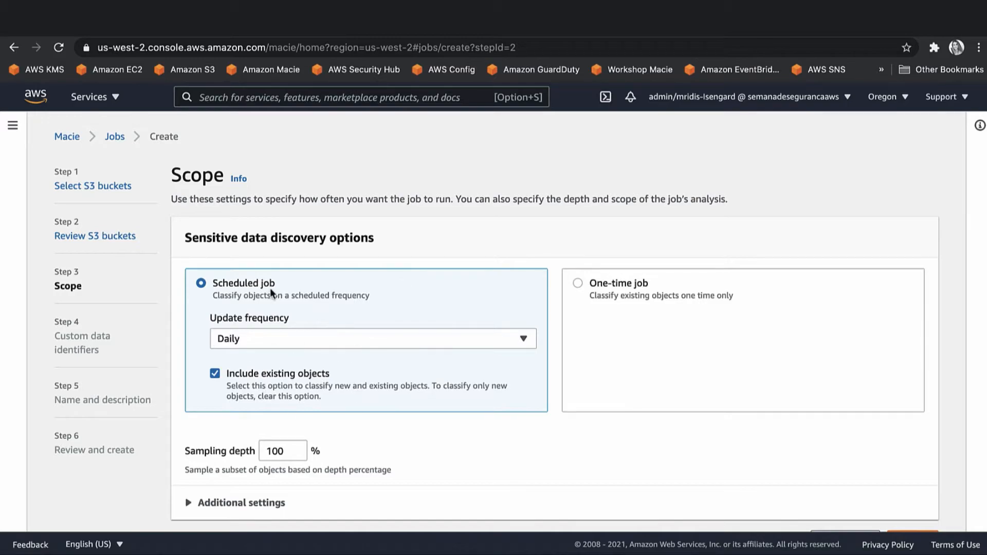
Make the job a one-time job instead of a daily scheduled one.
{"action": "left_click", "coordinate": [274, 337]}
{"action": "left_click", "coordinate": [273, 337]}
{"action": "left_click", "coordinate": [577, 283]}
{"action": "scroll", "coordinate": [577, 288], "scroll_direction": "down", "scroll_amount": 1}
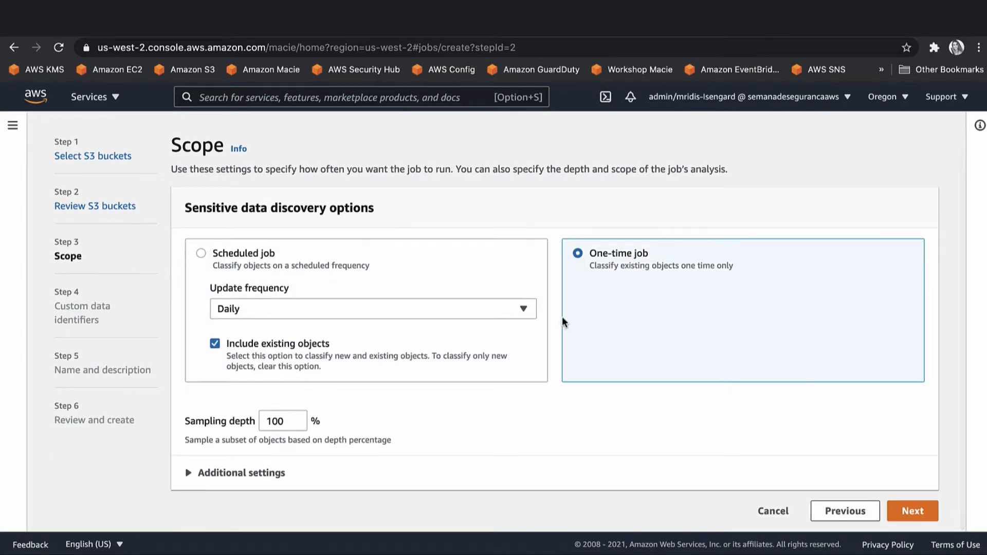
{"action": "left_click", "coordinate": [918, 511]}
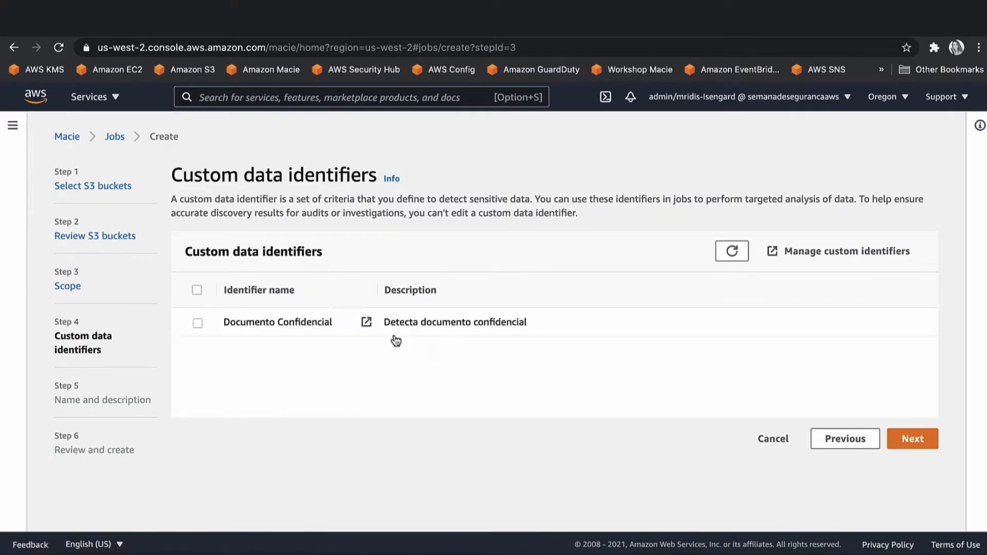
Include the Documento Confidencial identifier, name the job MacieJob-10 and submit it.
{"action": "left_click", "coordinate": [197, 324]}
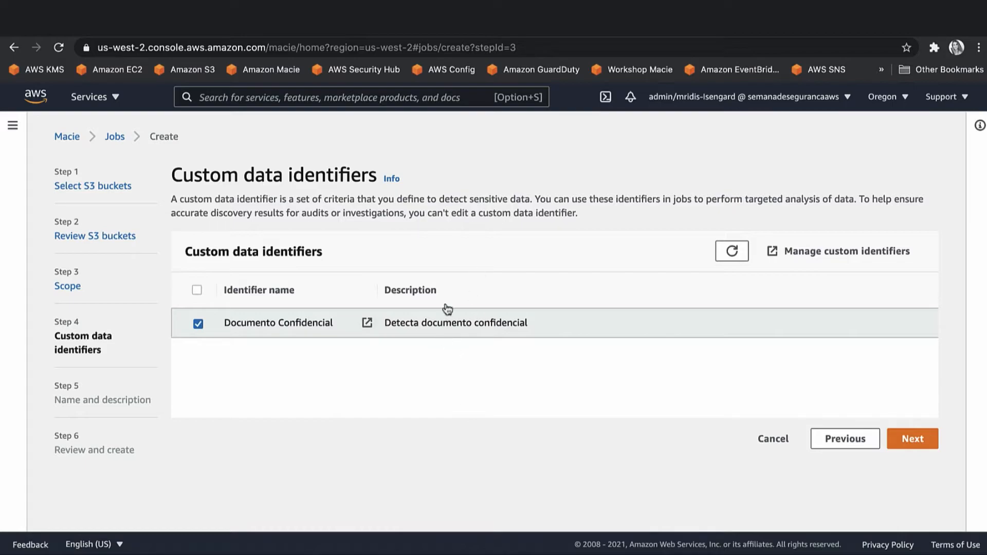
{"action": "left_click", "coordinate": [913, 437]}
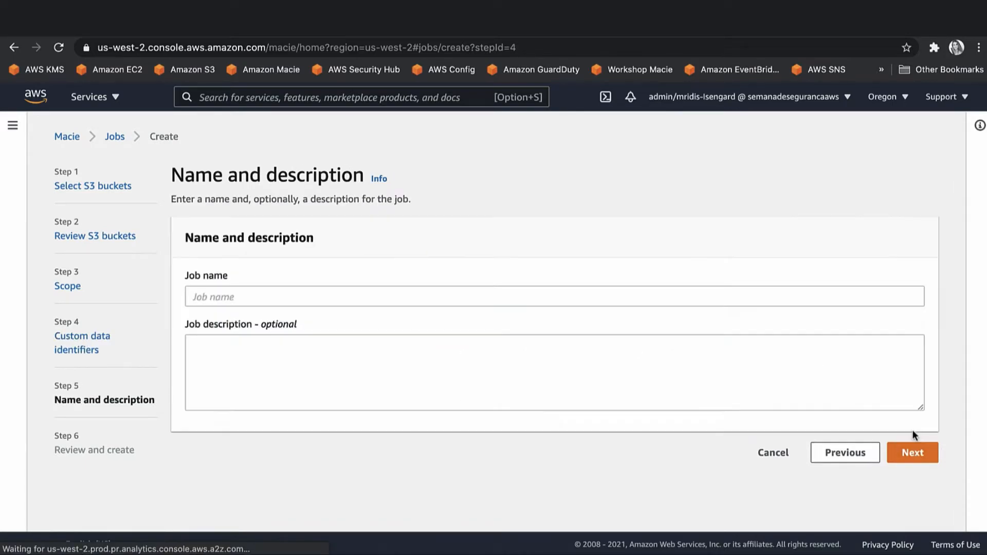
{"action": "left_click", "coordinate": [493, 296]}
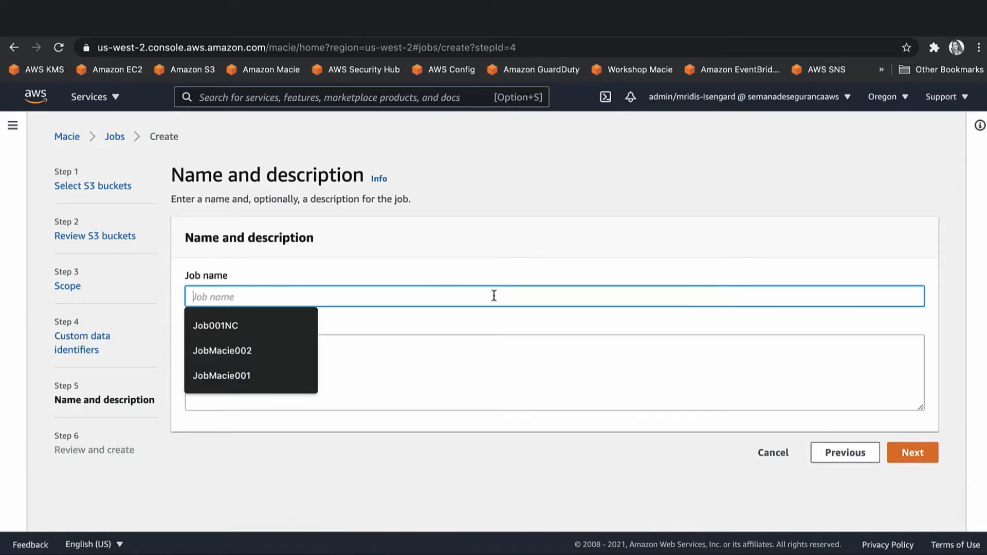
{"action": "type", "text": "MacieJ"}
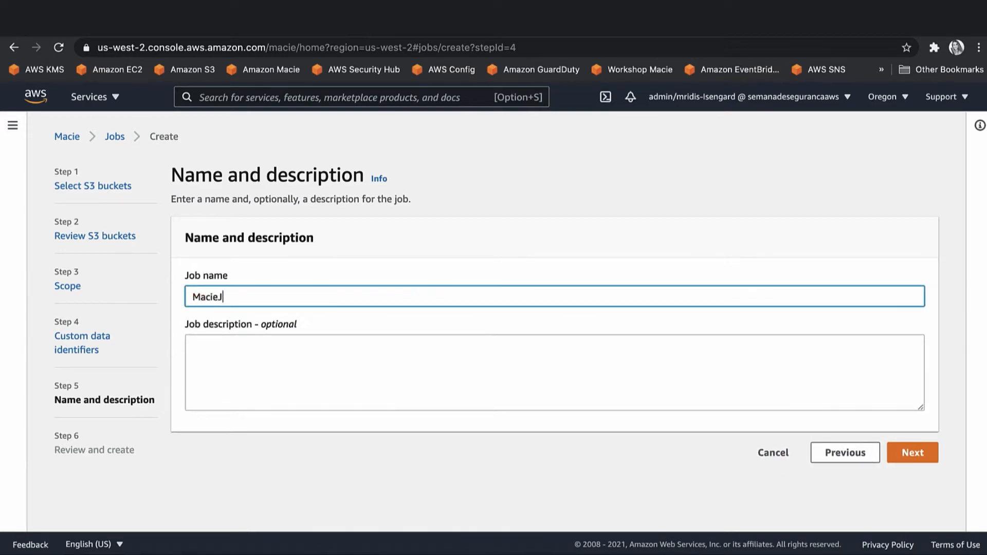
{"action": "type", "text": "ob-10"}
{"action": "left_click", "coordinate": [910, 453]}
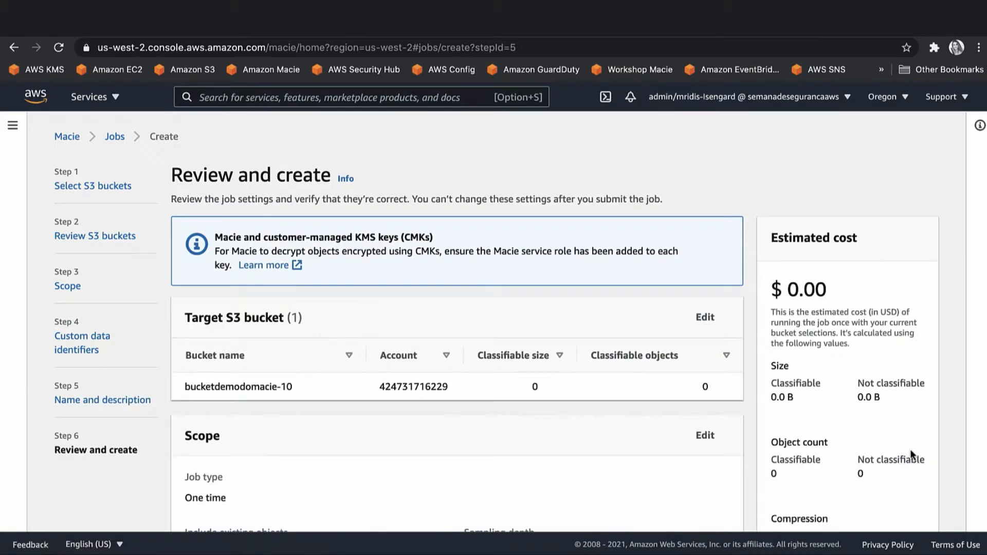
{"action": "scroll", "coordinate": [907, 412], "scroll_direction": "down", "scroll_amount": 10}
{"action": "left_click", "coordinate": [902, 508]}
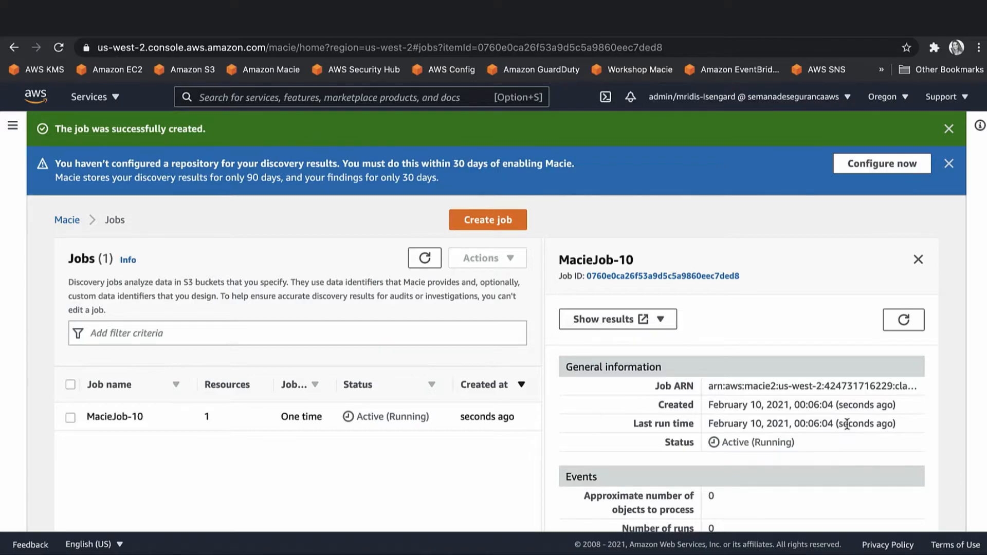
Reopen the Macie sidebar, check the region list without switching, and wait on MacieJob-10.
{"action": "left_click", "coordinate": [13, 126]}
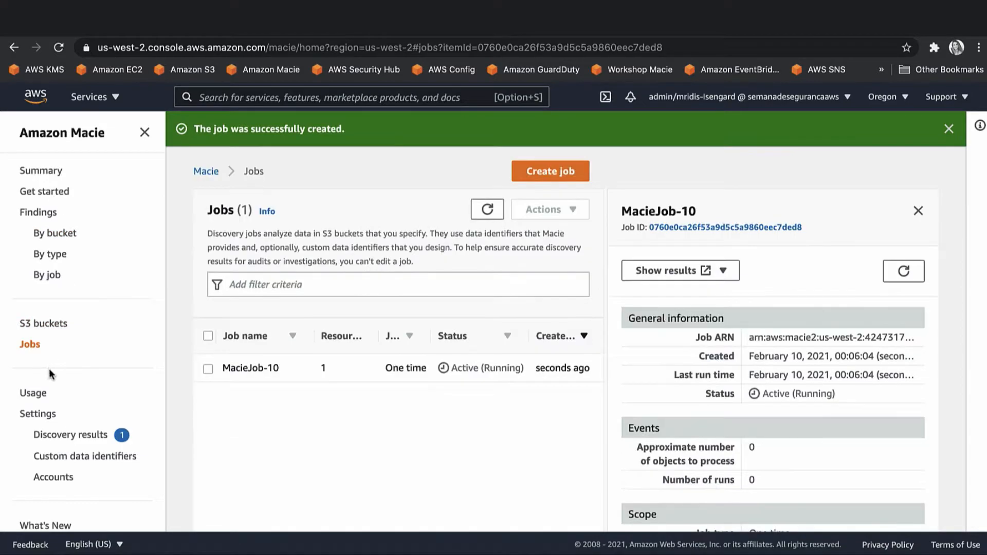
{"action": "left_click", "coordinate": [905, 102]}
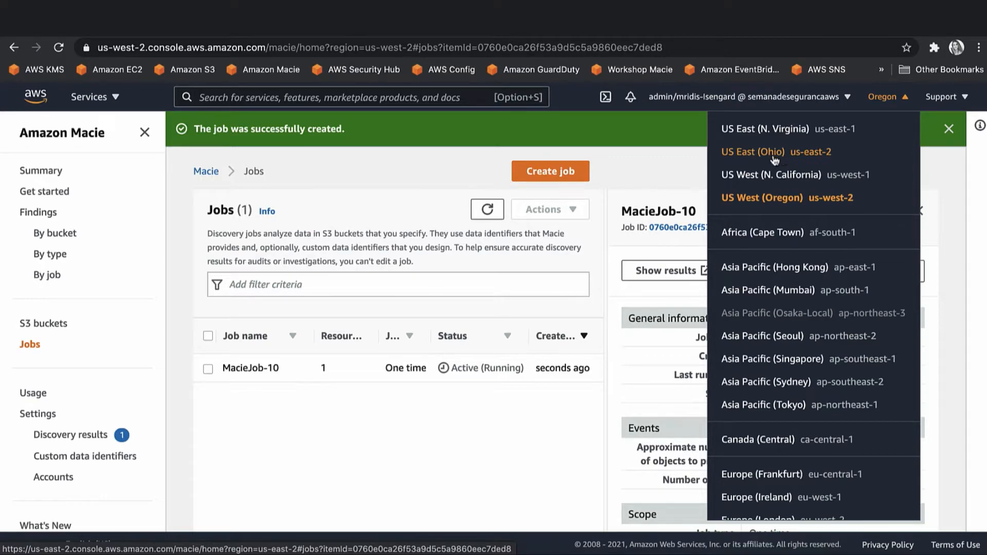
{"action": "left_click", "coordinate": [660, 159]}
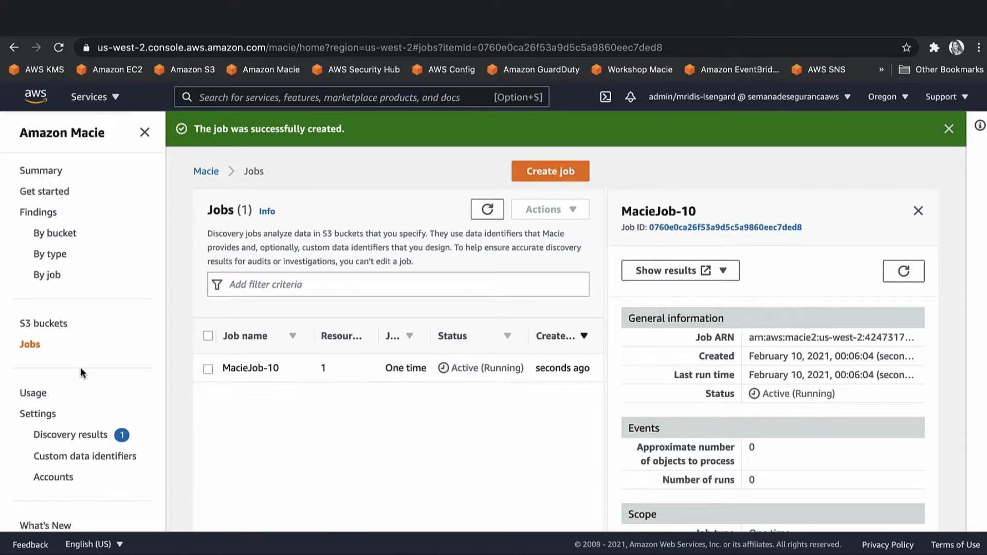
{"action": "right_click", "coordinate": [807, 553]}
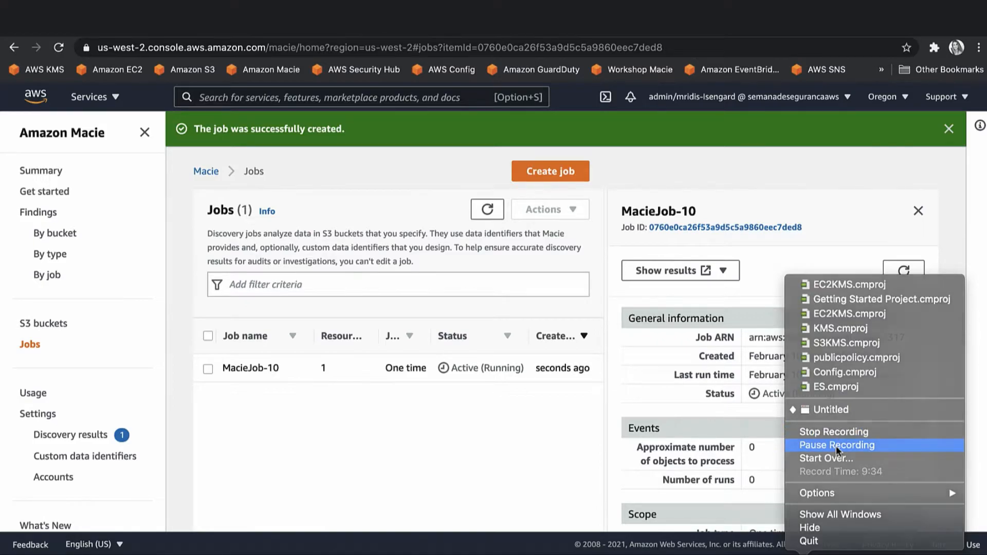
{"action": "left_click", "coordinate": [836, 446]}
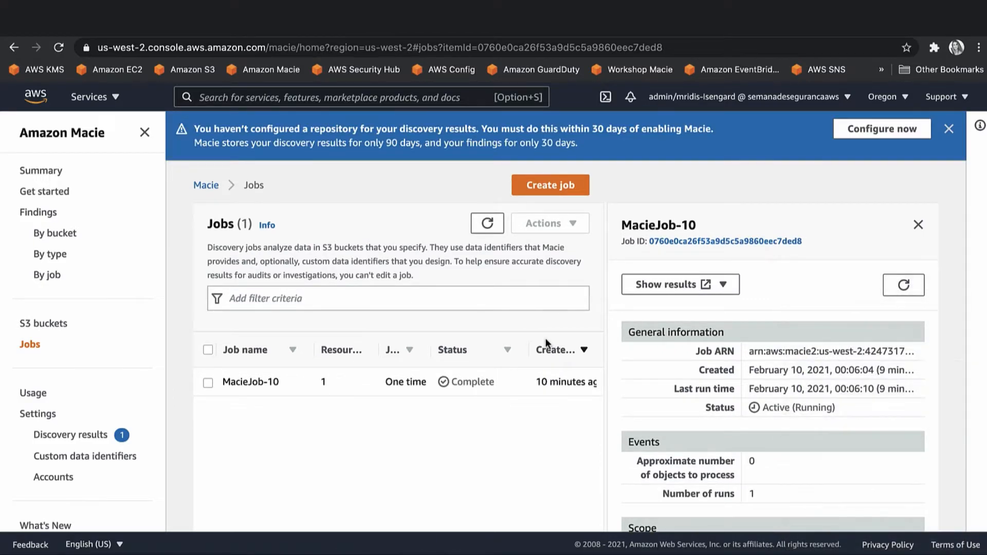
Close and reopen the MacieJob-10 details panel and scroll through its status.
{"action": "scroll", "coordinate": [546, 342], "scroll_direction": "down", "scroll_amount": 1}
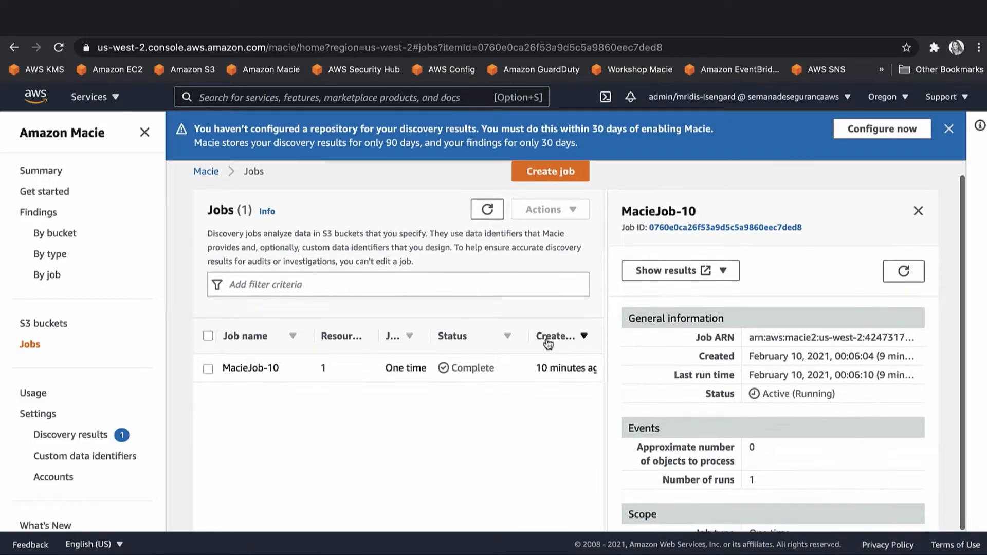
{"action": "left_click", "coordinate": [332, 368]}
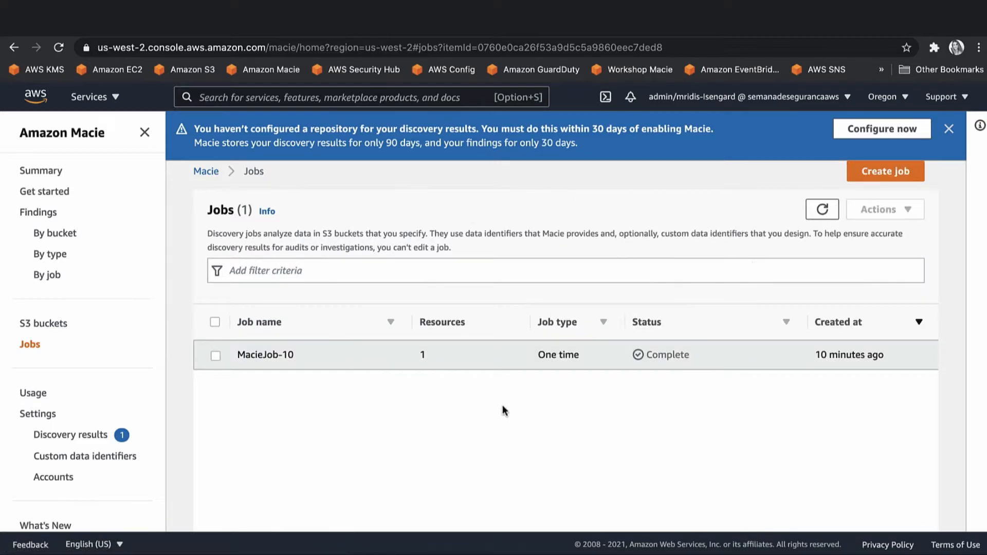
{"action": "left_click", "coordinate": [495, 363]}
{"action": "scroll", "coordinate": [741, 370], "scroll_direction": "down", "scroll_amount": 5}
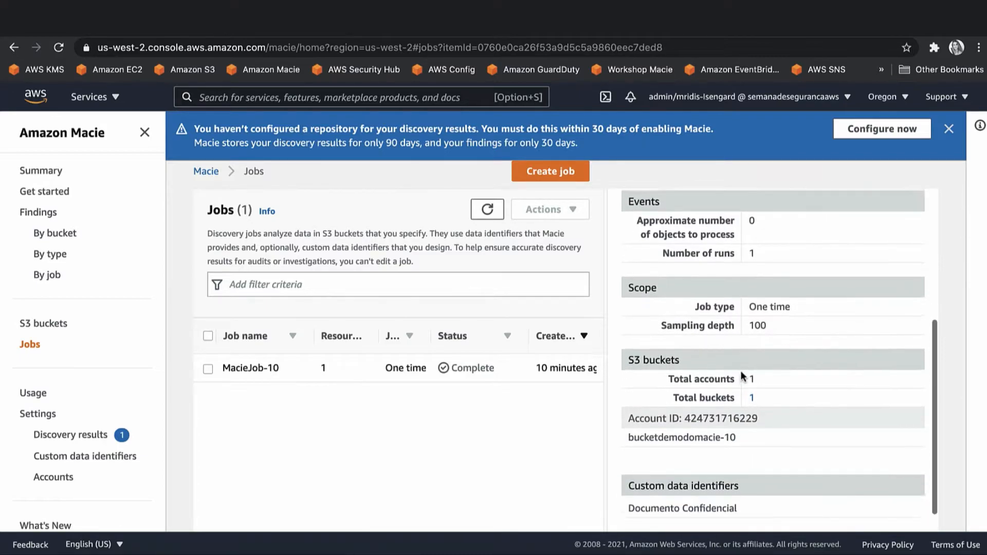
{"action": "scroll", "coordinate": [740, 372], "scroll_direction": "up", "scroll_amount": 5}
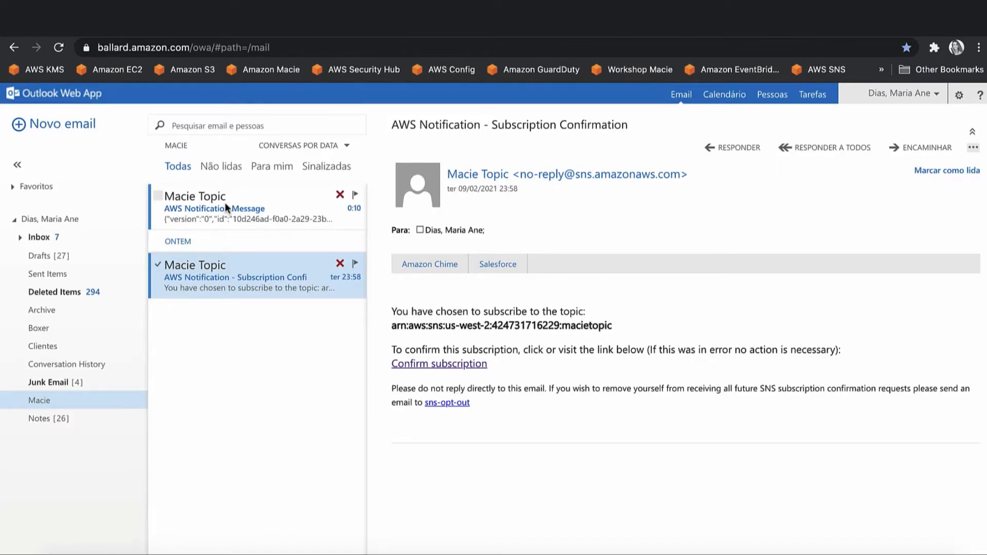
Open the newest AWS Notification Message email and look over its JSON body.
{"action": "left_click", "coordinate": [224, 203]}
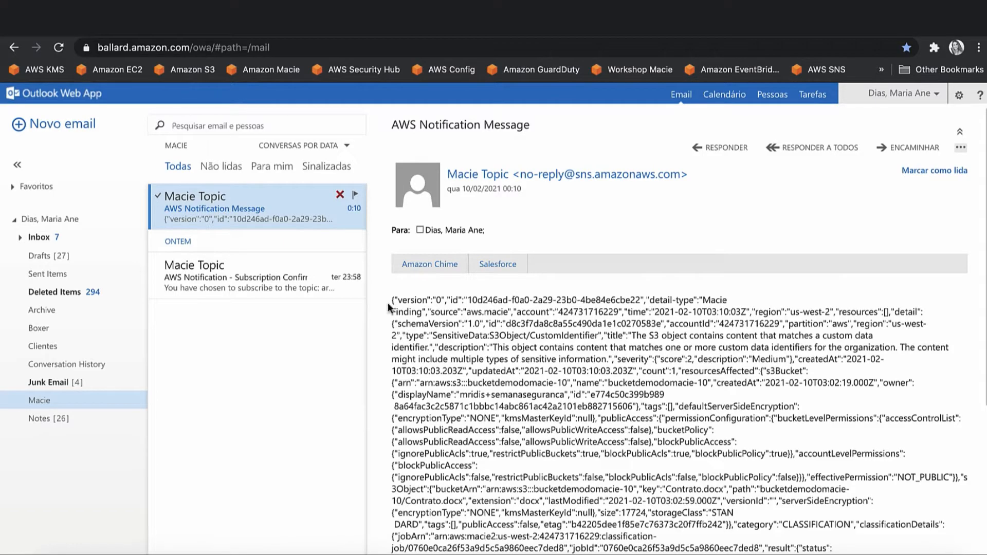
{"action": "left_click_drag", "start_coordinate": [387, 300], "coordinate": [472, 442]}
{"action": "left_click", "coordinate": [471, 442]}
{"action": "scroll", "coordinate": [624, 416], "scroll_direction": "down", "scroll_amount": 4}
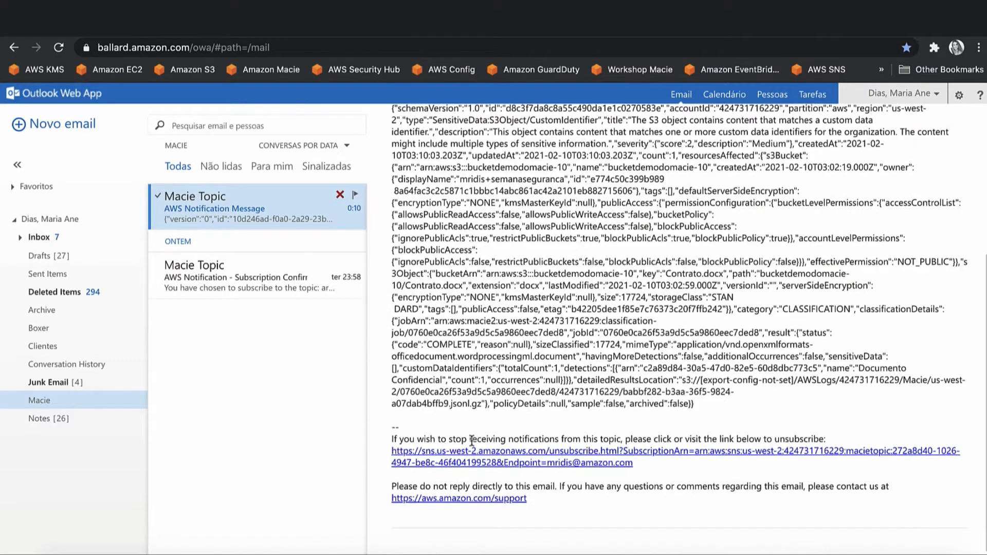
{"action": "scroll", "coordinate": [703, 408], "scroll_direction": "up", "scroll_amount": 3}
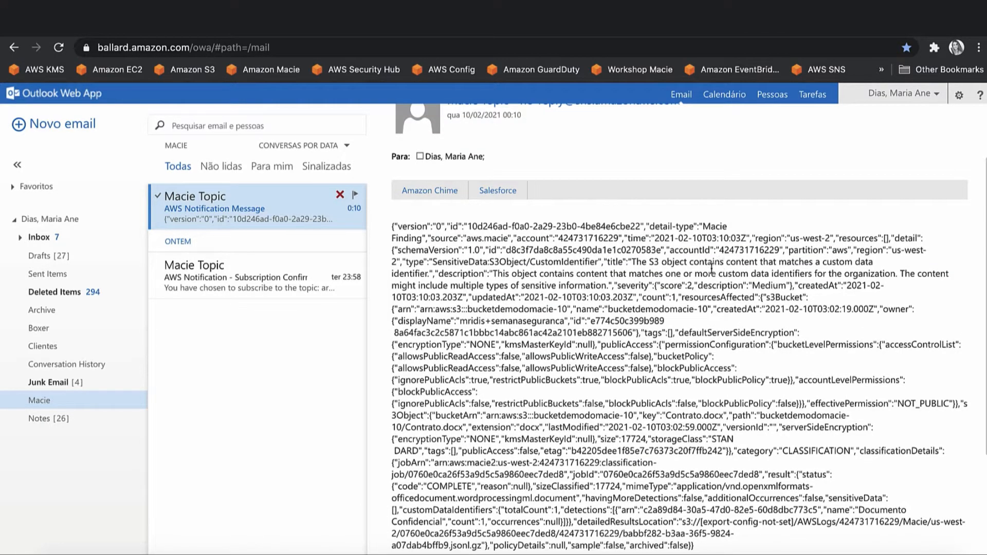
Highlight the finding type SensitiveData:S3Object/CustomIdentifier and most of the JSON, then return to Macie.
{"action": "double_click", "coordinate": [549, 260]}
{"action": "left_click", "coordinate": [561, 260]}
{"action": "left_click_drag", "start_coordinate": [601, 263], "coordinate": [400, 261]}
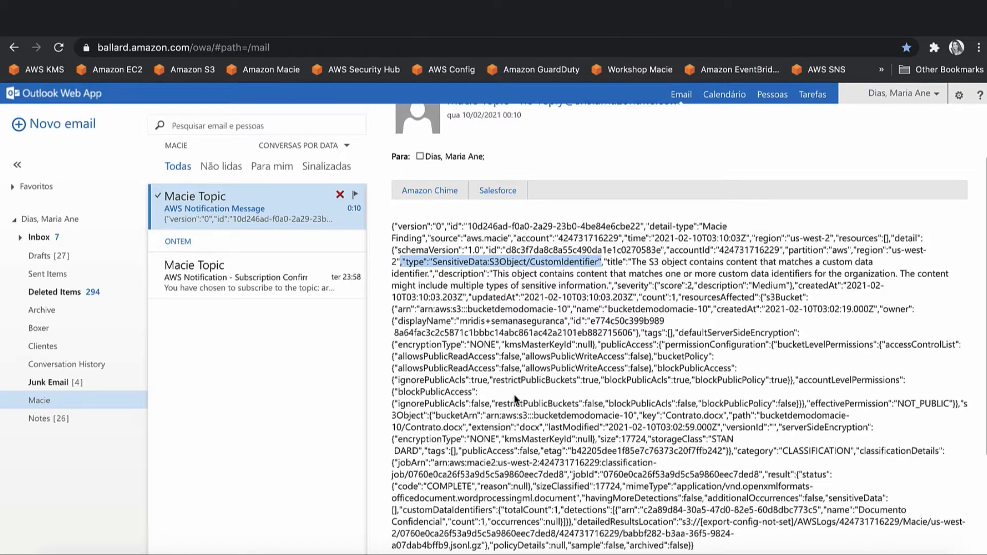
{"action": "scroll", "coordinate": [516, 398], "scroll_direction": "down", "scroll_amount": 2}
{"action": "left_click_drag", "start_coordinate": [695, 485], "coordinate": [392, 176]}
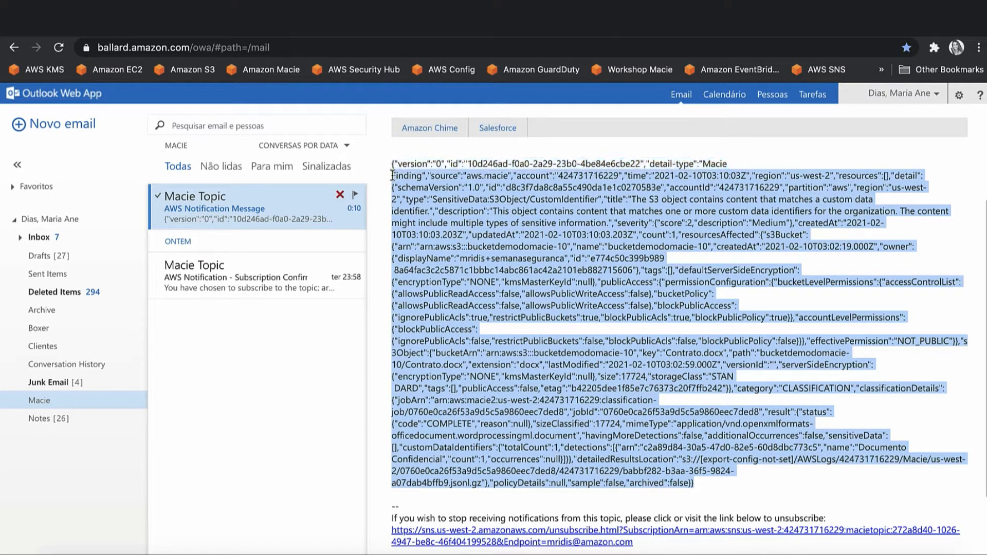
{"action": "left_click", "coordinate": [319, 21]}
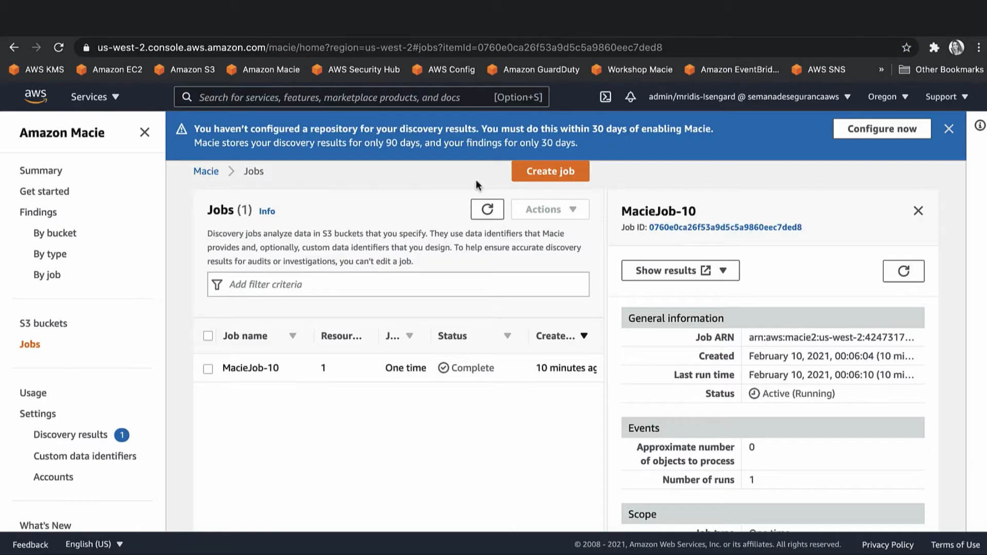
Show MacieJob-10's findings for dataset.json and Contrato.docx, then bring up a Finder window.
{"action": "left_click", "coordinate": [706, 276]}
{"action": "left_click", "coordinate": [703, 293]}
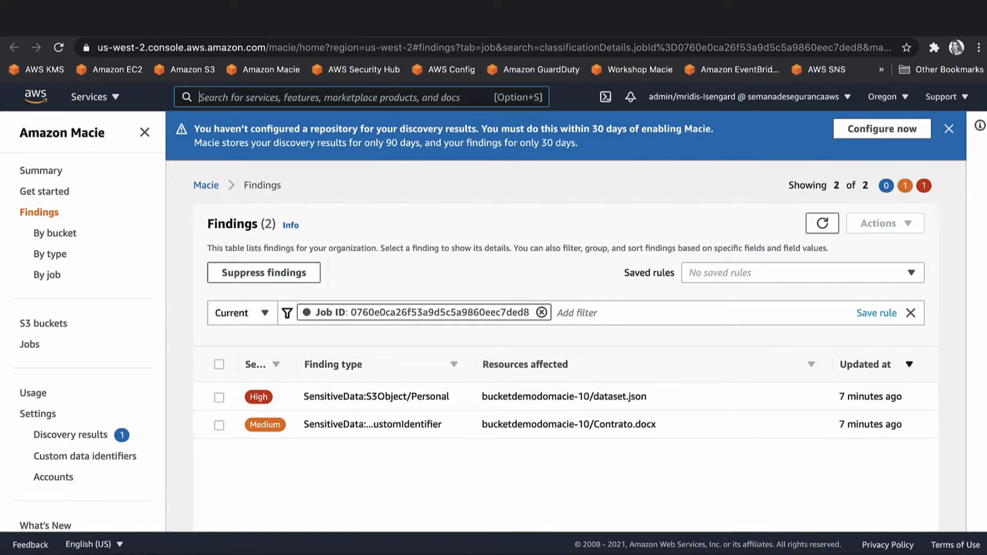
{"action": "left_click", "coordinate": [71, 552]}
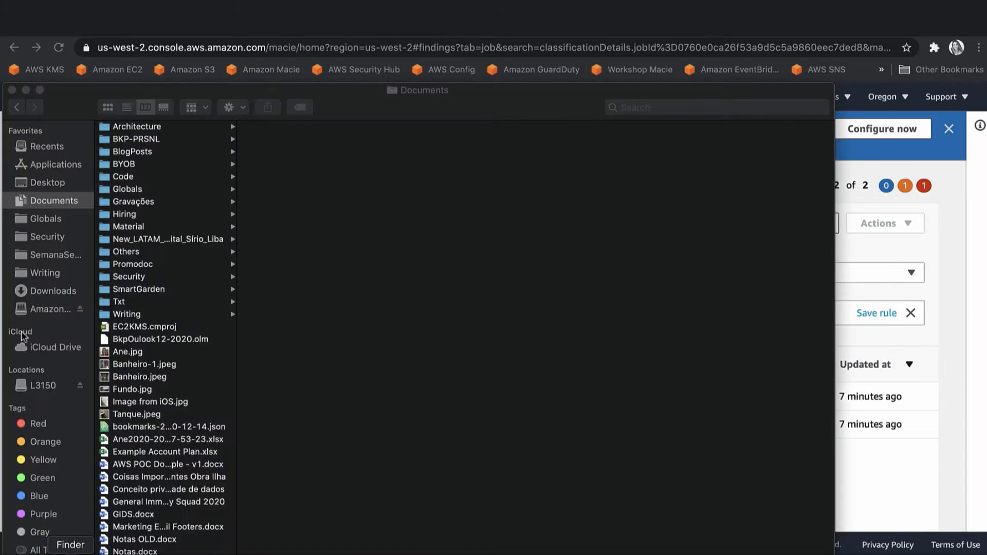
View Slack.png from Security > SemanaSegurancaPubSec2021 showing the macie-to-slack alert, then return to Macie.
{"action": "left_click", "coordinate": [41, 255]}
{"action": "left_click", "coordinate": [42, 242]}
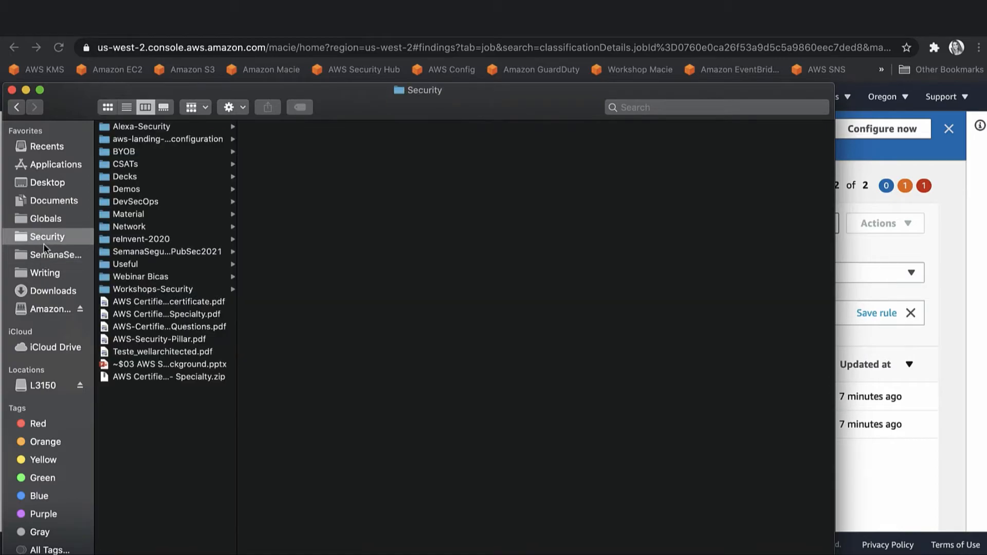
{"action": "left_click", "coordinate": [56, 257]}
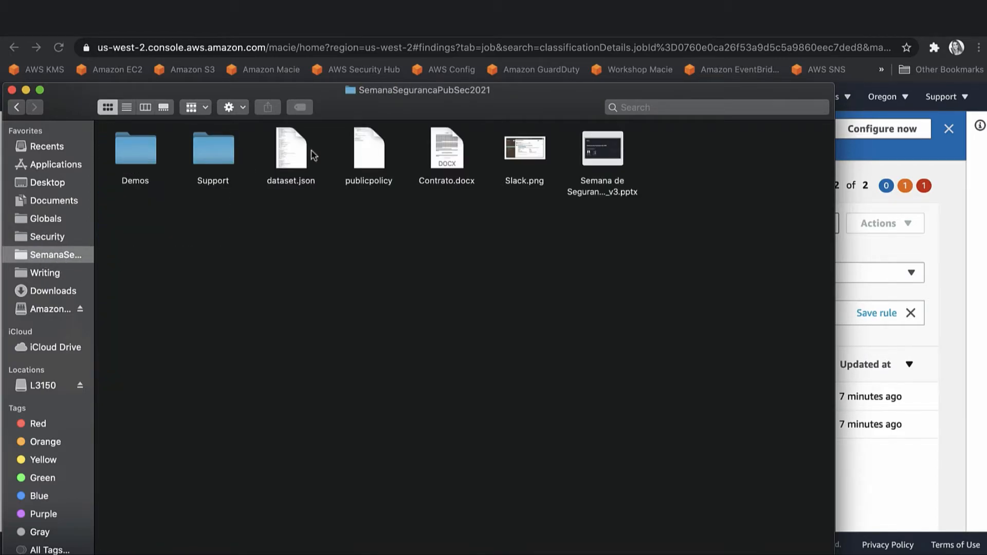
{"action": "left_click", "coordinate": [524, 154]}
{"action": "double_click", "coordinate": [524, 154]}
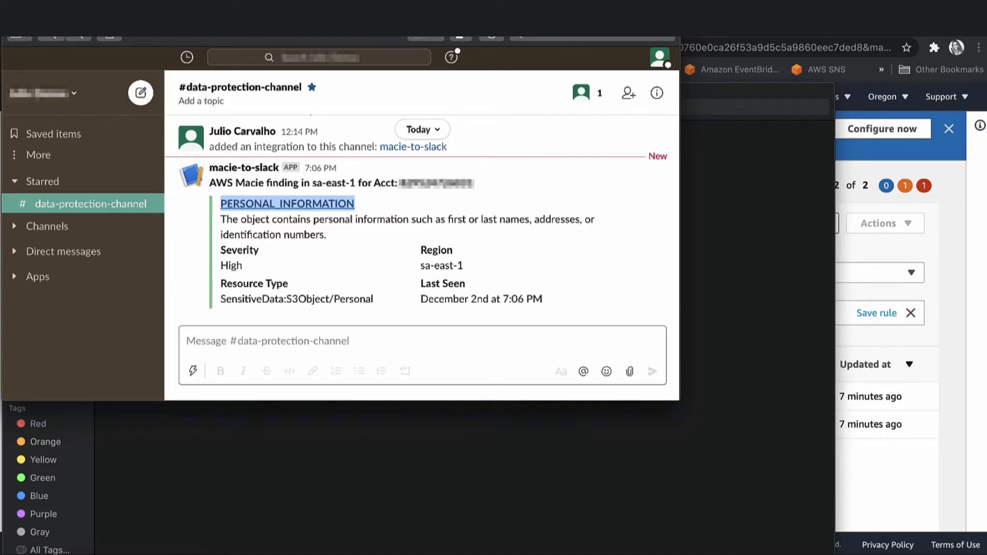
{"action": "left_click", "coordinate": [12, 15]}
{"action": "left_click", "coordinate": [858, 292]}
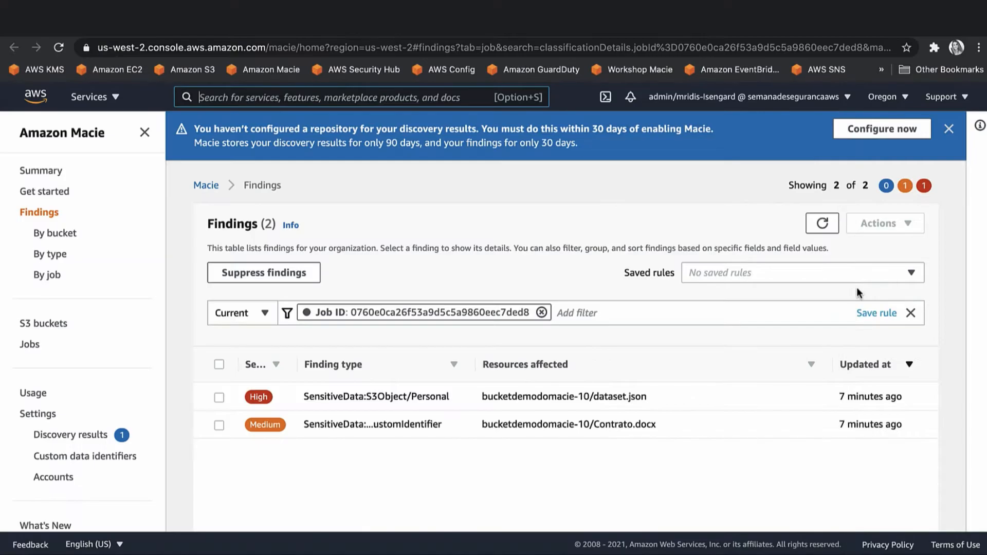
Review the dataset.json finding's personal information counts and S3 resource details.
{"action": "left_click", "coordinate": [375, 396]}
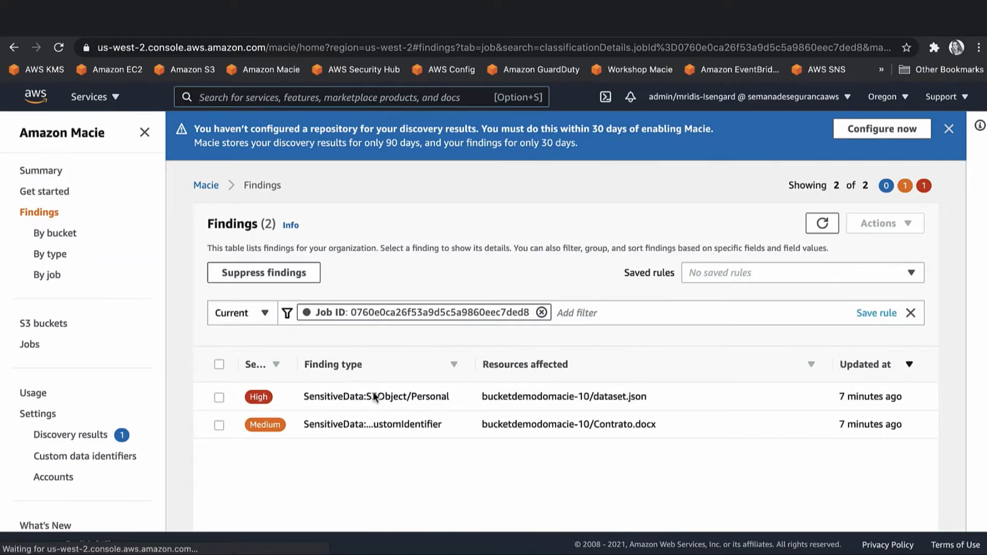
{"action": "scroll", "coordinate": [766, 424], "scroll_direction": "down", "scroll_amount": 1}
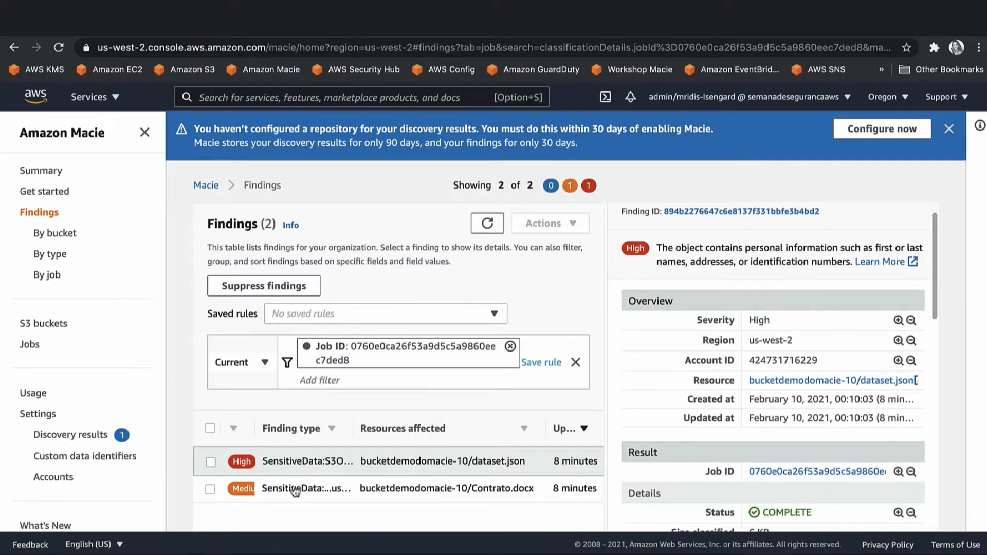
{"action": "scroll", "coordinate": [792, 386], "scroll_direction": "down", "scroll_amount": 2}
{"action": "scroll", "coordinate": [792, 387], "scroll_direction": "down", "scroll_amount": 5}
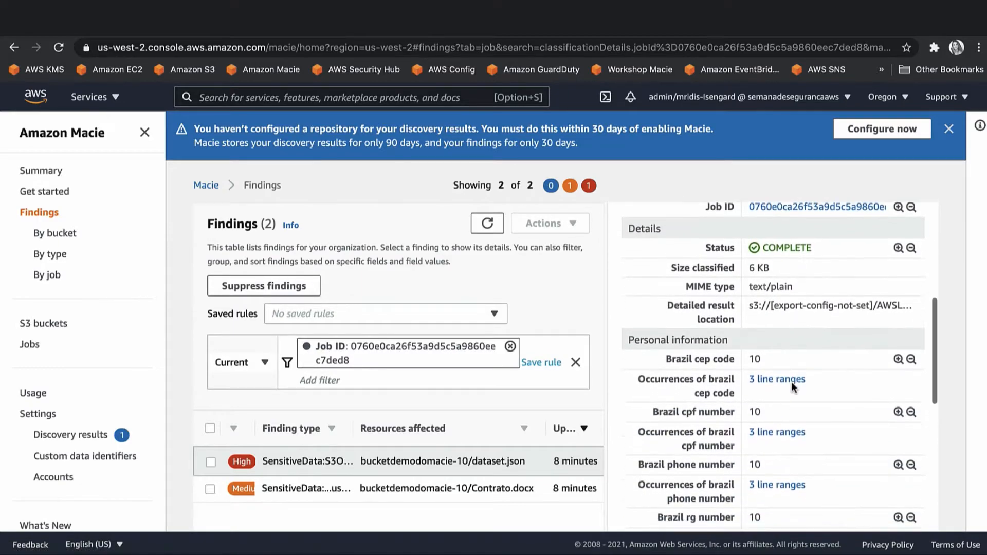
{"action": "scroll", "coordinate": [720, 344], "scroll_direction": "down", "scroll_amount": 1}
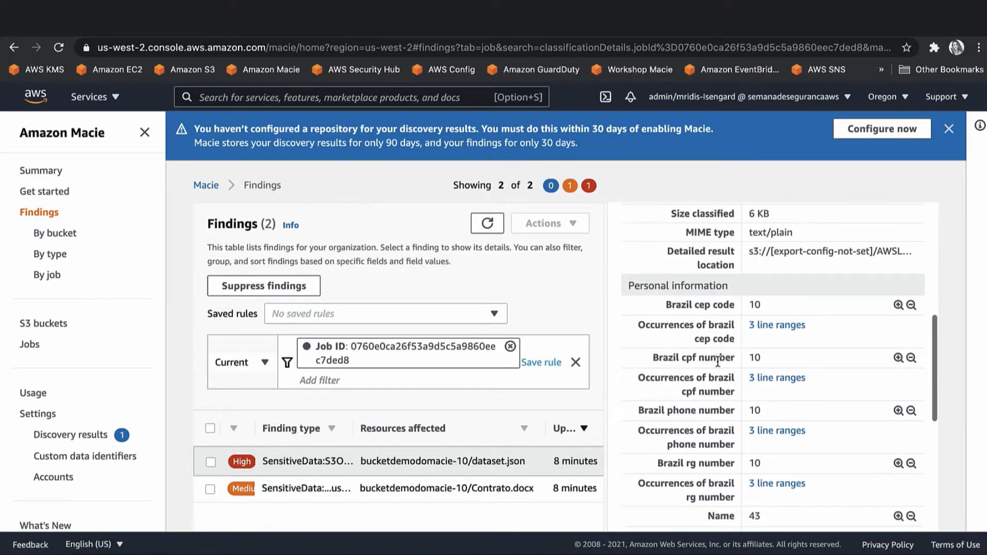
{"action": "scroll", "coordinate": [722, 386], "scroll_direction": "down", "scroll_amount": 2}
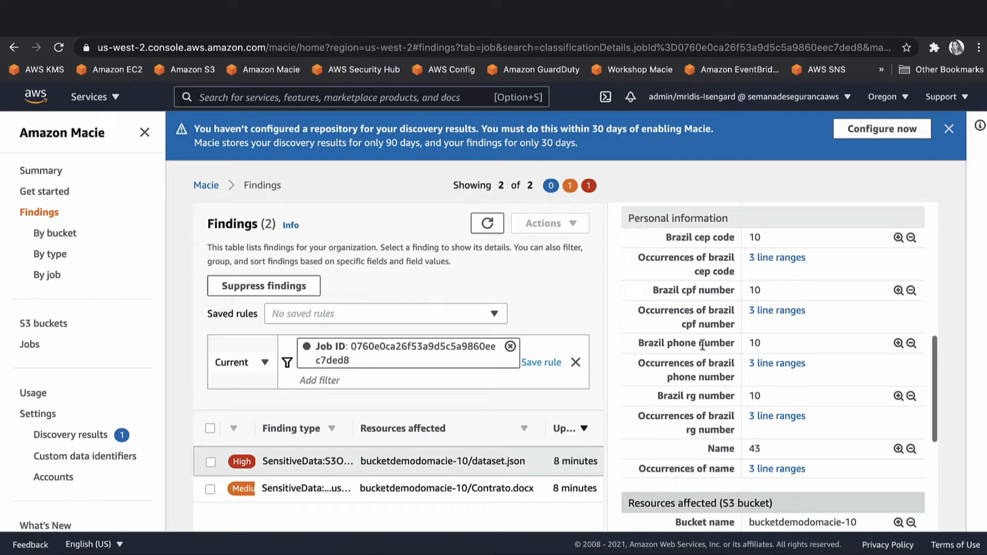
Inspect the Contrato.docx finding's custom identifier match, then briefly reopen the dataset.json details.
{"action": "left_click", "coordinate": [289, 490]}
{"action": "scroll", "coordinate": [698, 410], "scroll_direction": "down", "scroll_amount": 3}
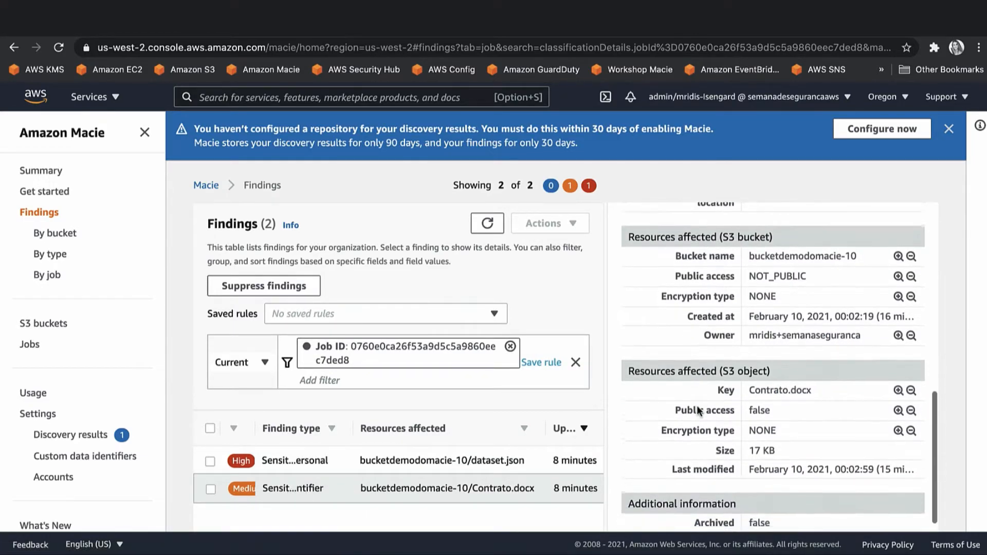
{"action": "scroll", "coordinate": [699, 410], "scroll_direction": "up", "scroll_amount": 2}
{"action": "scroll", "coordinate": [802, 340], "scroll_direction": "up", "scroll_amount": 3}
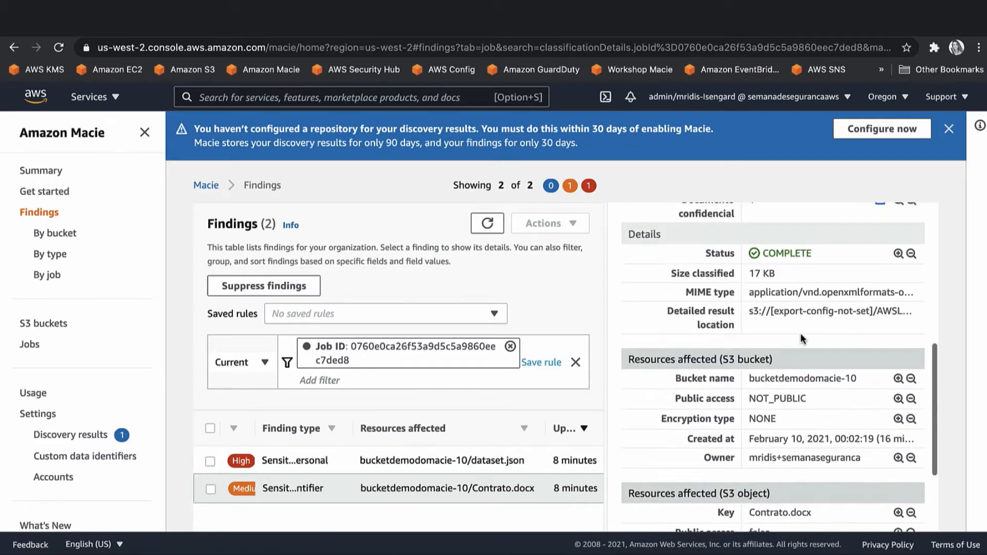
{"action": "scroll", "coordinate": [794, 365], "scroll_direction": "down", "scroll_amount": 5}
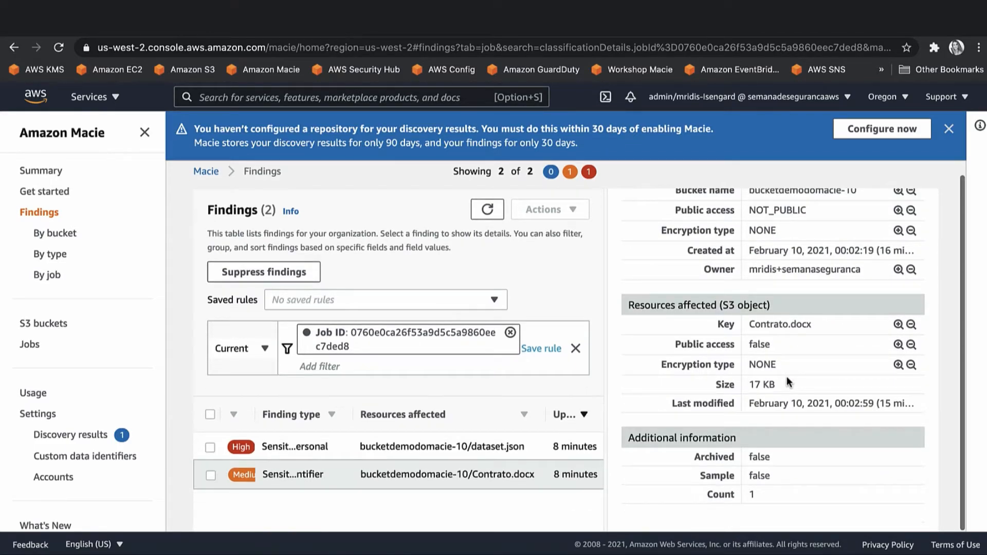
{"action": "scroll", "coordinate": [787, 378], "scroll_direction": "up", "scroll_amount": 2}
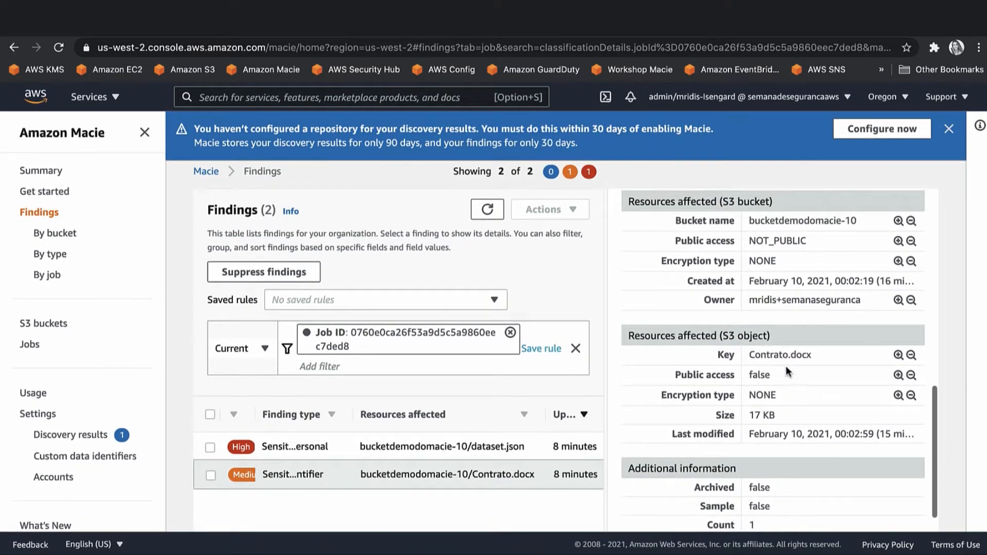
{"action": "scroll", "coordinate": [786, 360], "scroll_direction": "up", "scroll_amount": 3}
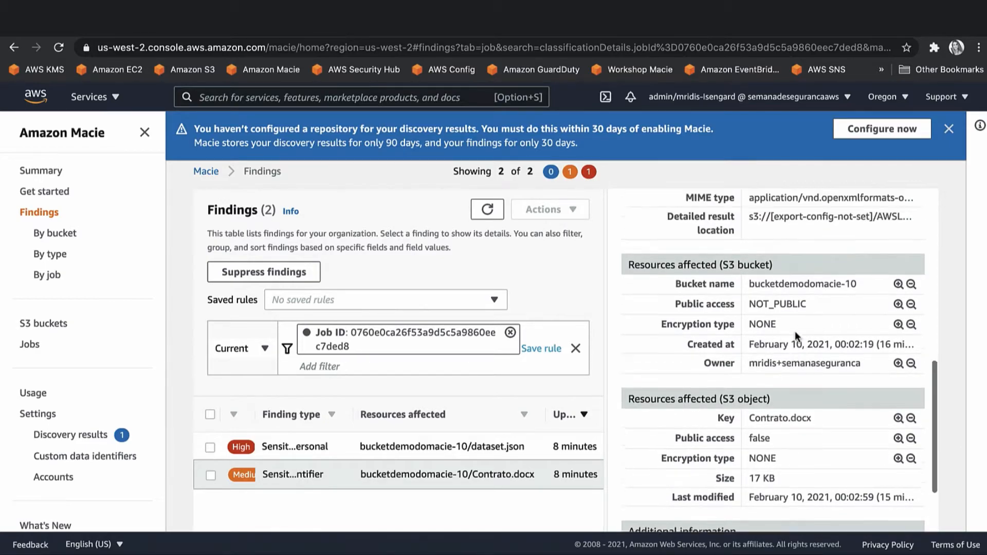
{"action": "scroll", "coordinate": [794, 331], "scroll_direction": "up", "scroll_amount": 3}
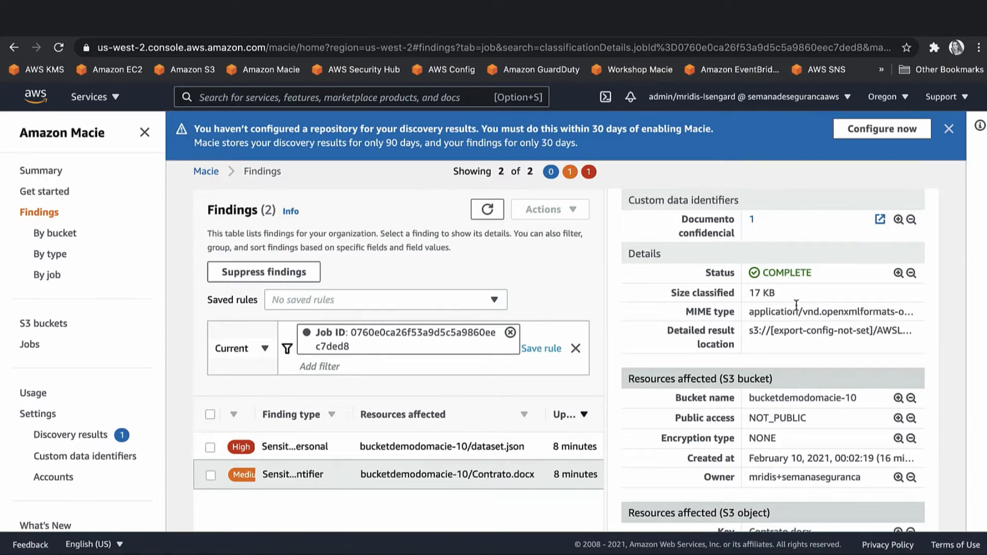
{"action": "scroll", "coordinate": [796, 305], "scroll_direction": "down", "scroll_amount": 1}
{"action": "scroll", "coordinate": [797, 306], "scroll_direction": "down", "scroll_amount": 1}
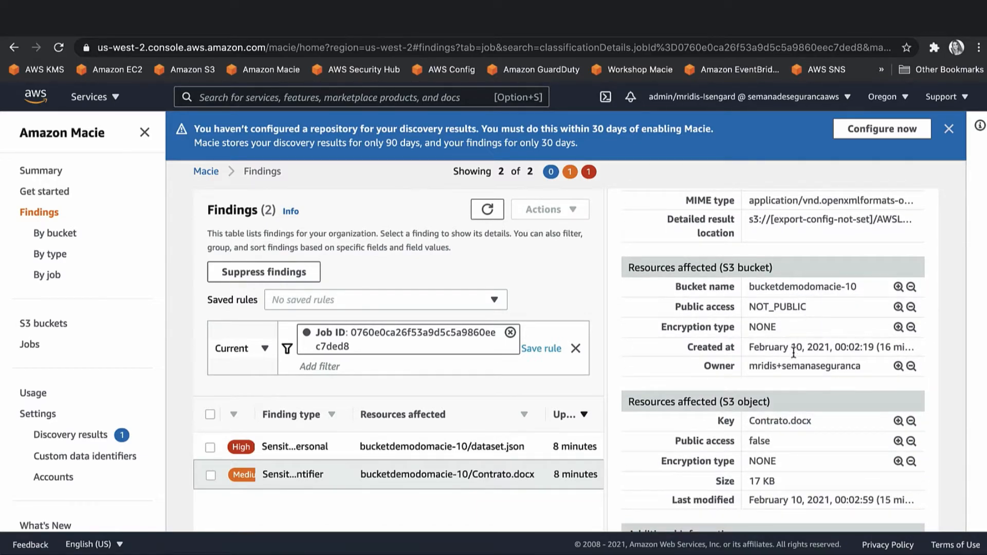
{"action": "scroll", "coordinate": [789, 363], "scroll_direction": "down", "scroll_amount": 1}
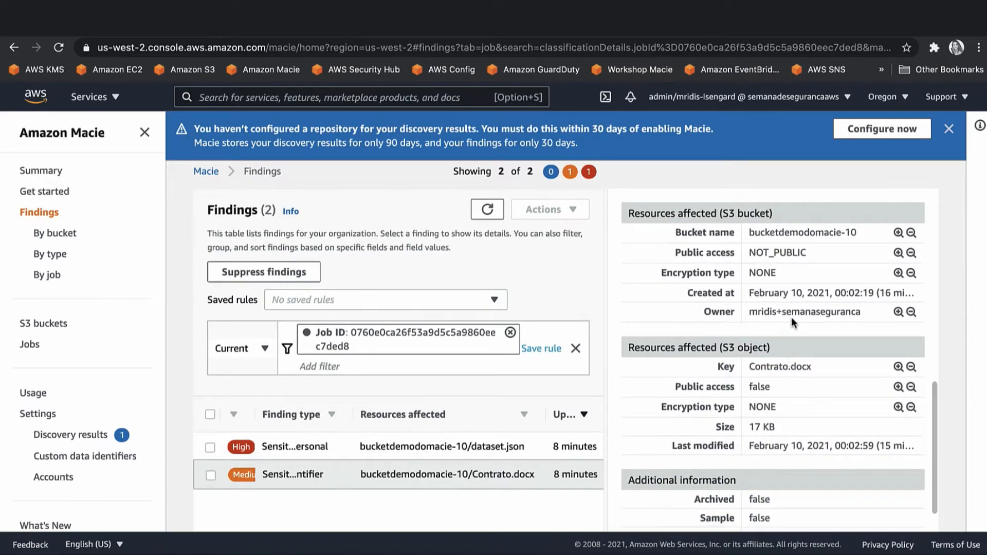
{"action": "scroll", "coordinate": [793, 322], "scroll_direction": "down", "scroll_amount": 1}
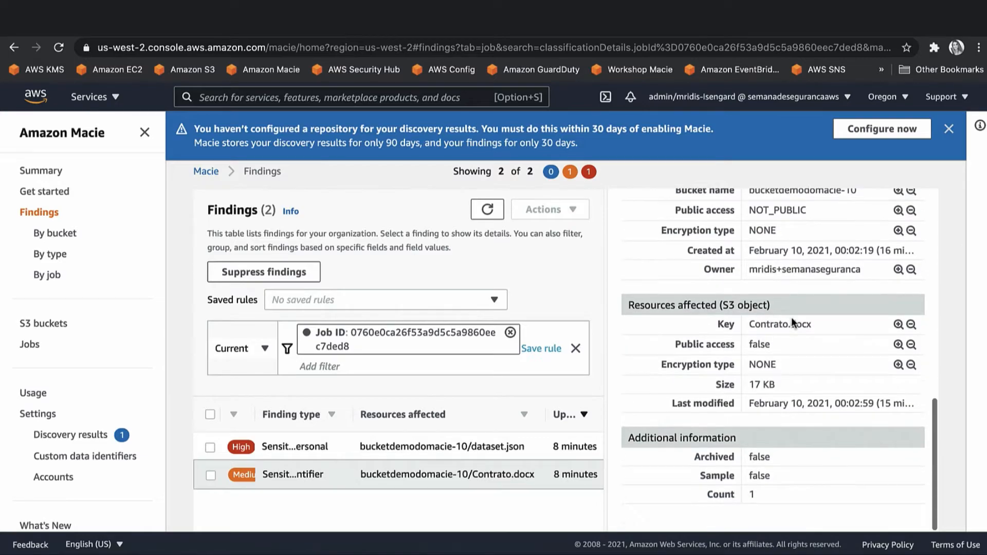
{"action": "left_click", "coordinate": [455, 447]}
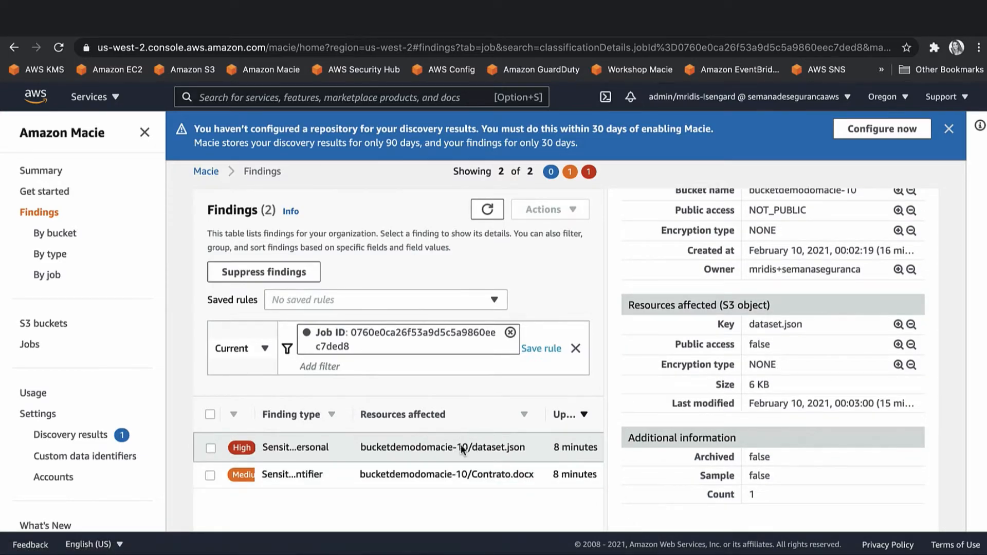
{"action": "left_click", "coordinate": [465, 447]}
Filter the findings by the dataset.json finding's Brazil CPF number detection (BRAZIL_CPF_NUMBER).
{"action": "left_click", "coordinate": [455, 380]}
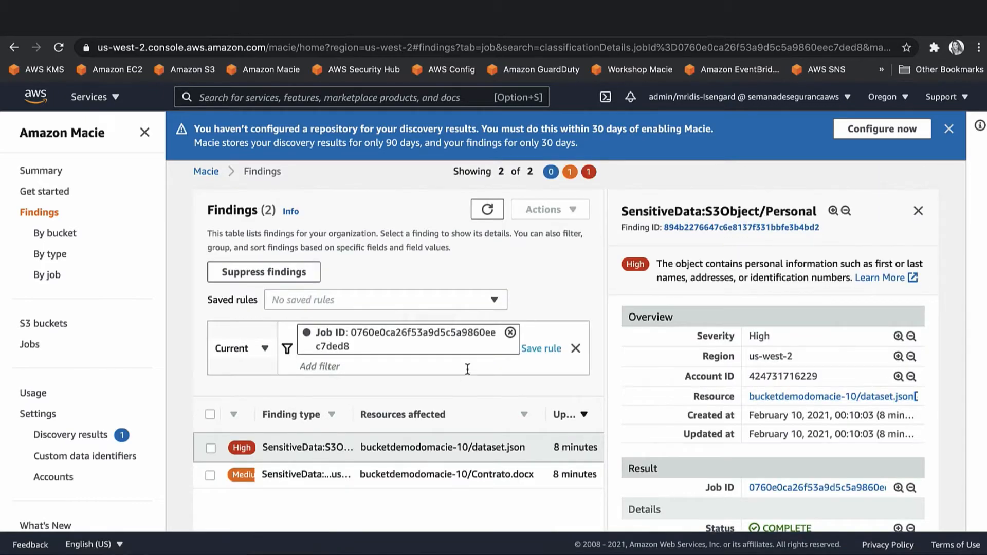
{"action": "left_click", "coordinate": [487, 363]}
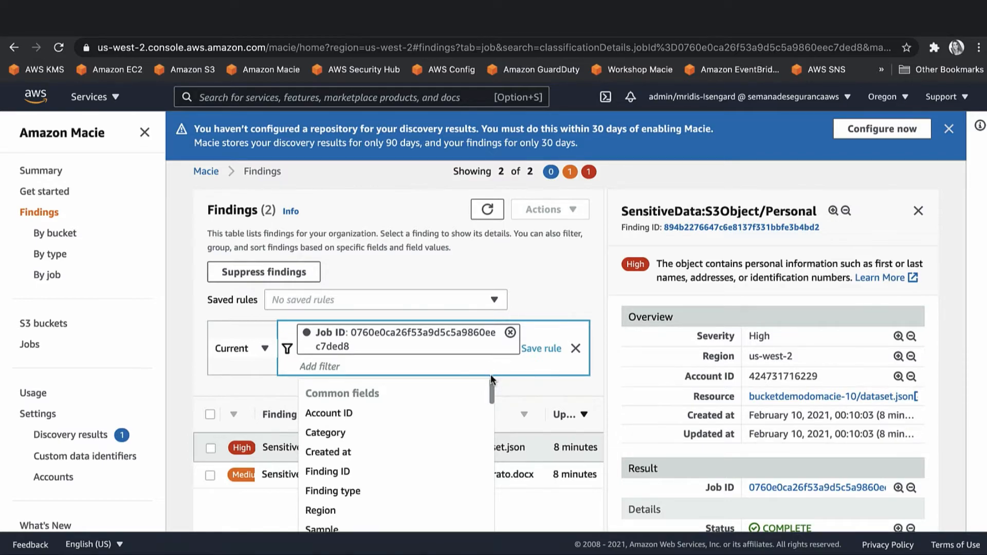
{"action": "left_click", "coordinate": [657, 405]}
{"action": "scroll", "coordinate": [657, 405], "scroll_direction": "down", "scroll_amount": 2}
{"action": "scroll", "coordinate": [658, 405], "scroll_direction": "down", "scroll_amount": 5}
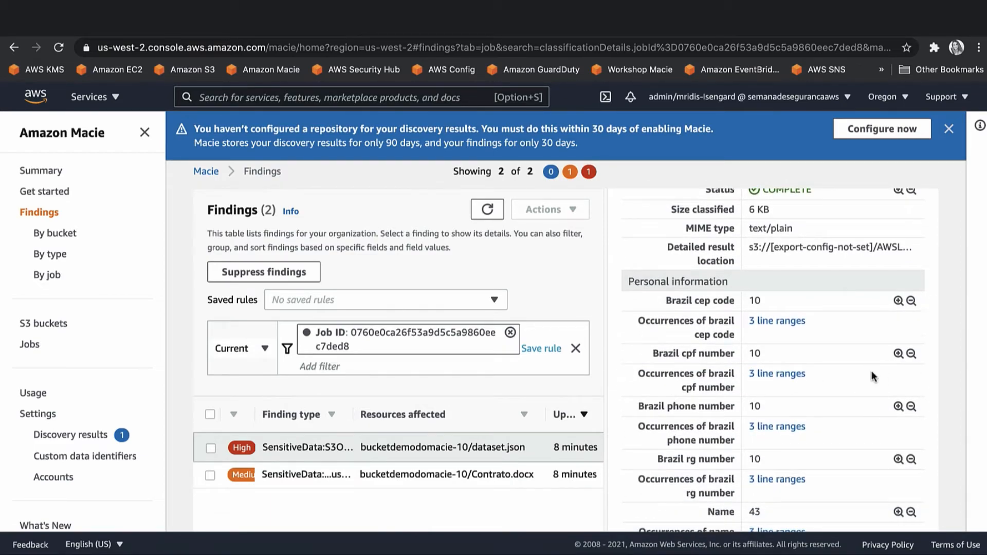
{"action": "left_click", "coordinate": [899, 354]}
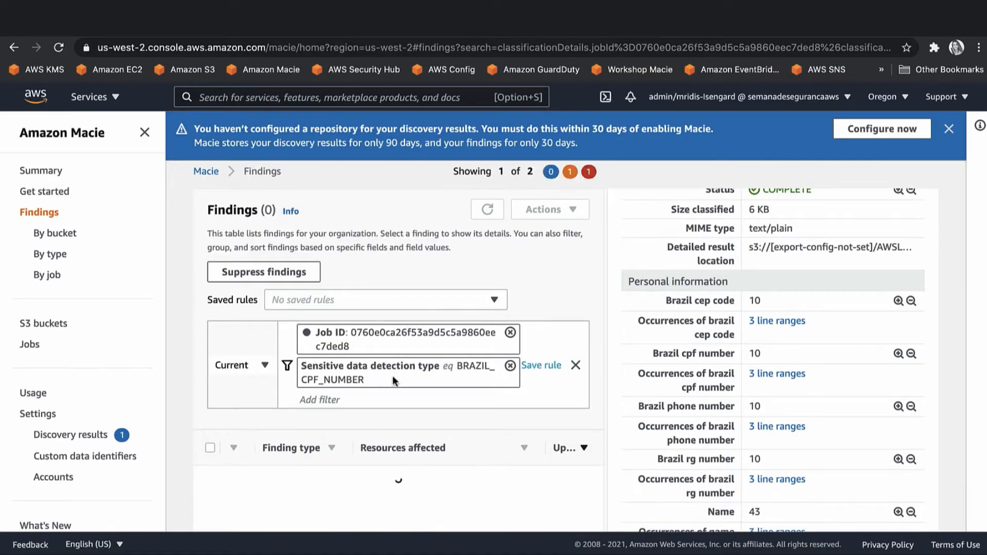
{"action": "scroll", "coordinate": [409, 381], "scroll_direction": "down", "scroll_amount": 3}
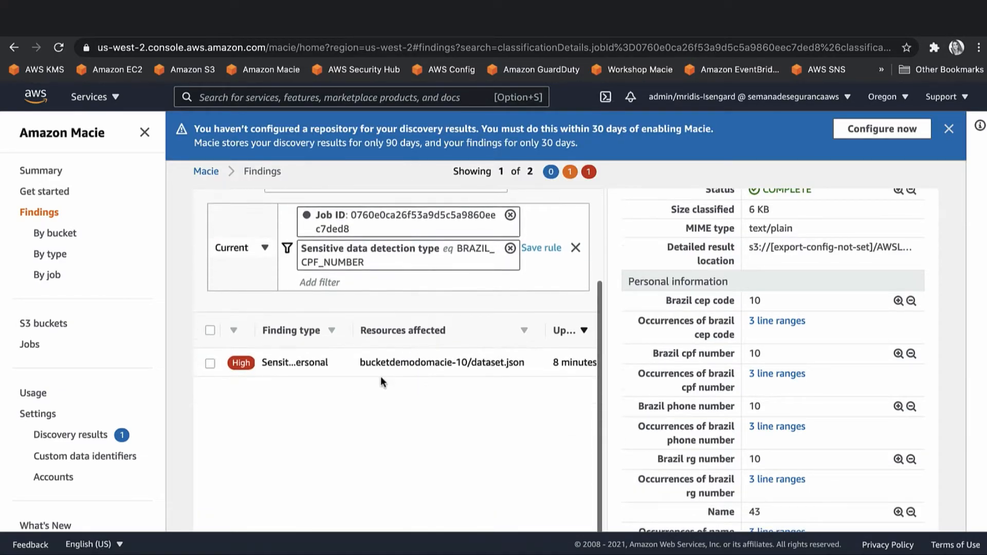
Save the filter as a rule named CPF and remove the Job ID condition.
{"action": "left_click", "coordinate": [549, 248]}
{"action": "scroll", "coordinate": [481, 304], "scroll_direction": "down", "scroll_amount": 3}
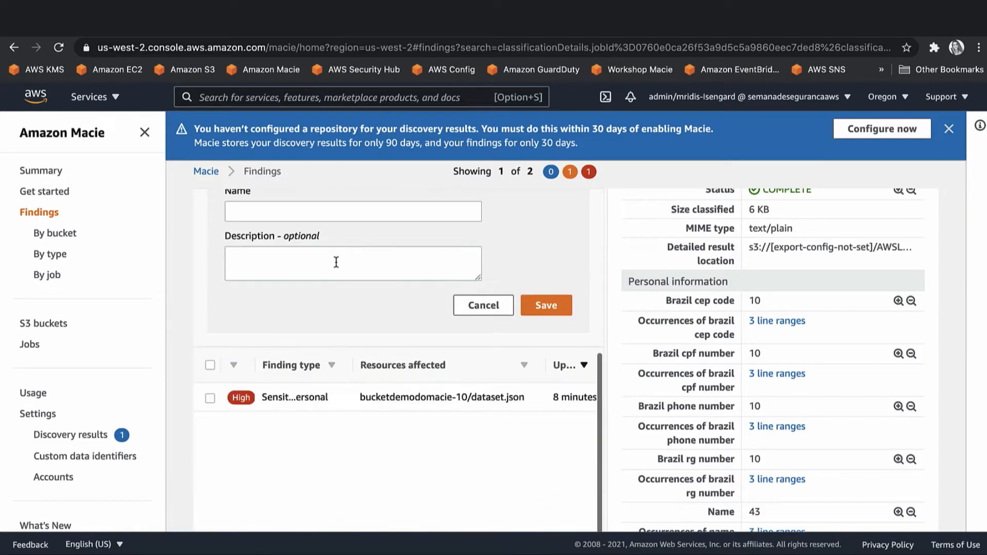
{"action": "scroll", "coordinate": [478, 301], "scroll_direction": "up", "scroll_amount": 3}
{"action": "scroll", "coordinate": [478, 300], "scroll_direction": "up", "scroll_amount": 3}
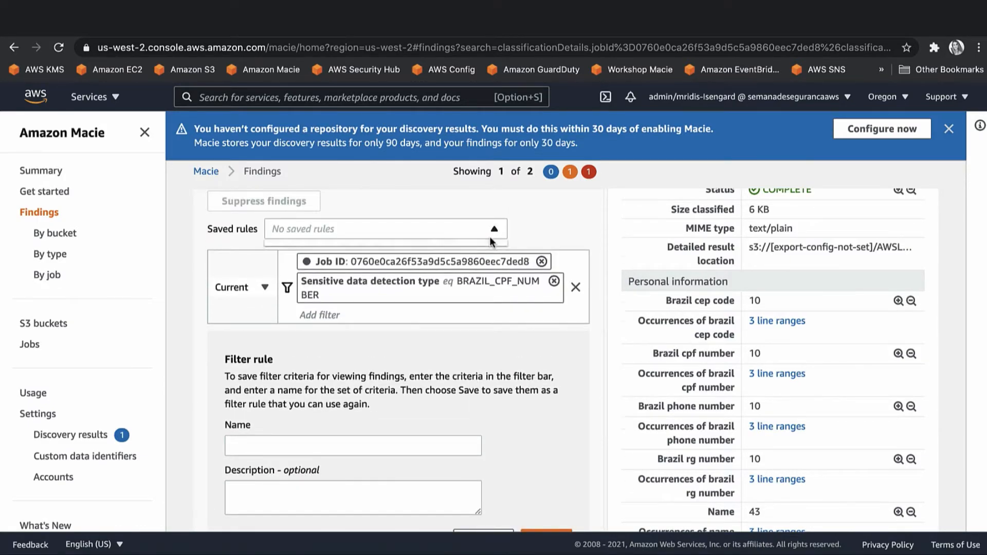
{"action": "left_click", "coordinate": [360, 444]}
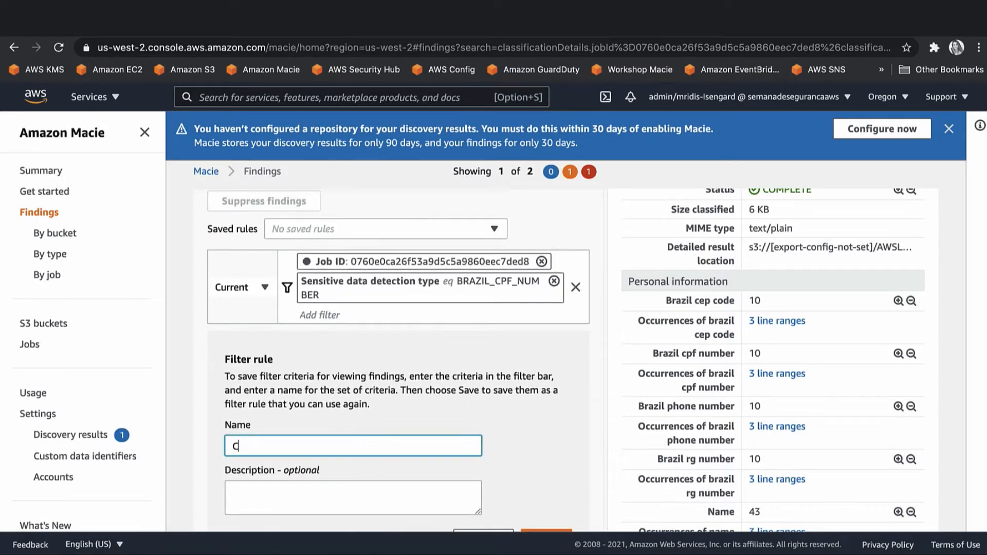
{"action": "type", "text": "CPF"}
{"action": "scroll", "coordinate": [546, 280], "scroll_direction": "down", "scroll_amount": 5}
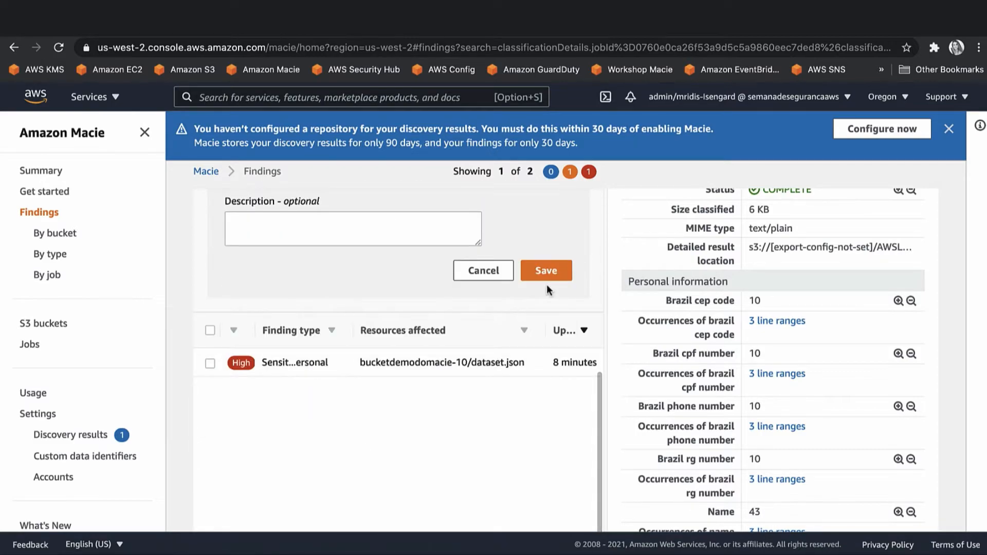
{"action": "left_click", "coordinate": [546, 275]}
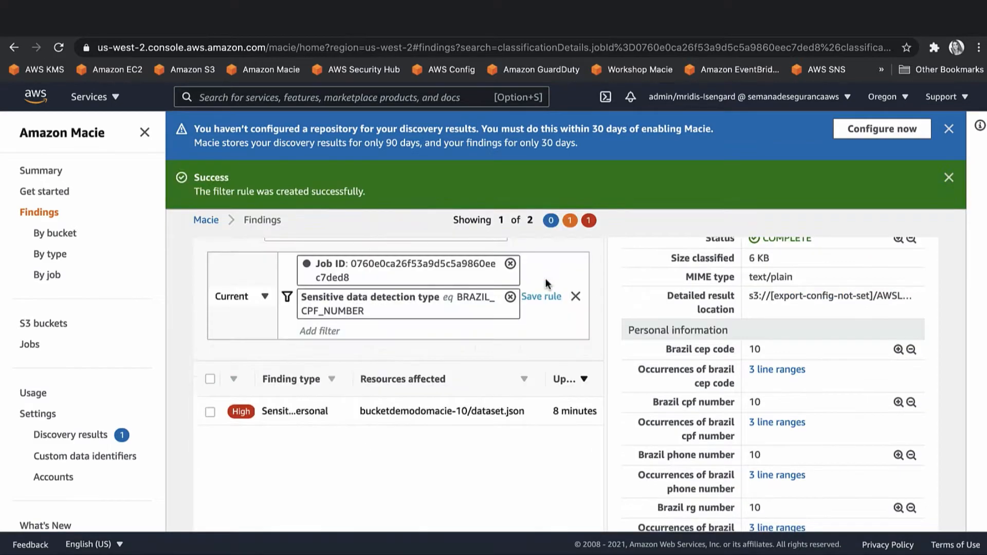
{"action": "left_click", "coordinate": [510, 264]}
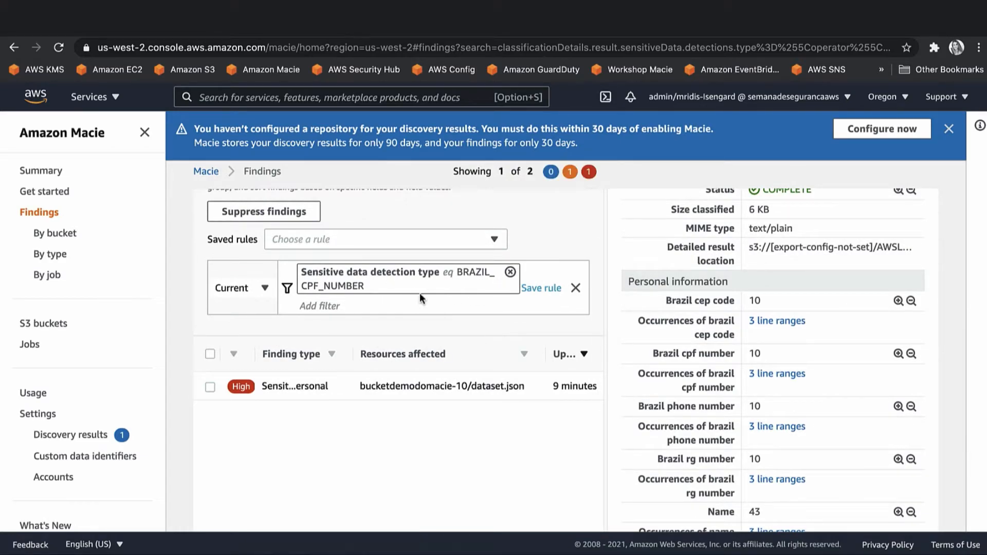
Start a suppression rule from the BRAZIL_CPF_NUMBER filter and check the saved CPF rule entry.
{"action": "left_click", "coordinate": [302, 213]}
{"action": "scroll", "coordinate": [403, 454], "scroll_direction": "down", "scroll_amount": 2}
{"action": "scroll", "coordinate": [403, 455], "scroll_direction": "down", "scroll_amount": 2}
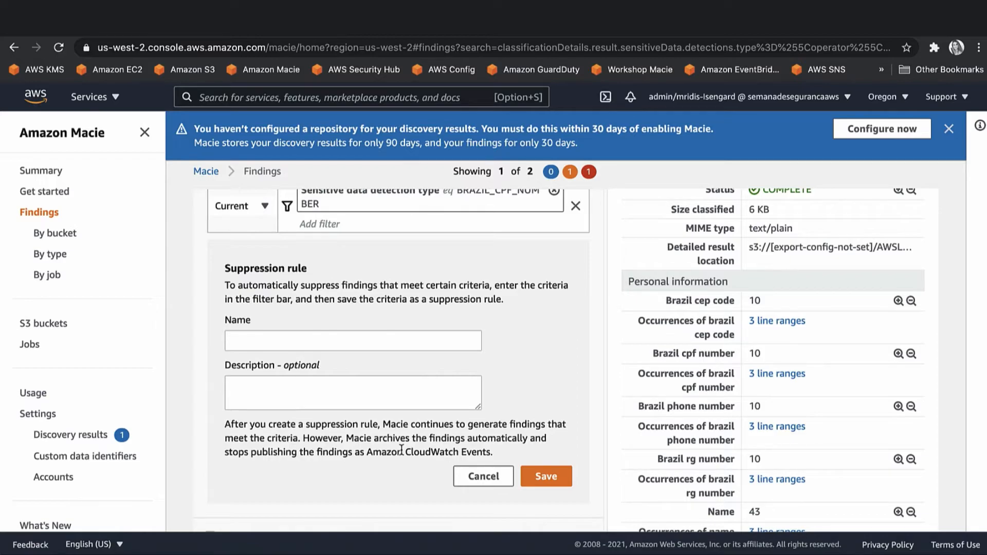
{"action": "left_click", "coordinate": [320, 224]}
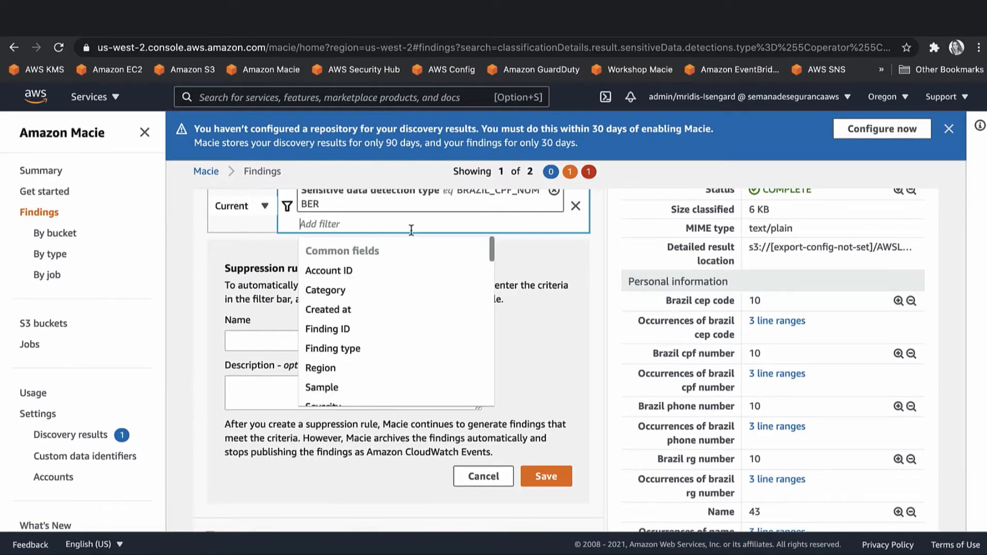
{"action": "left_click", "coordinate": [382, 479]}
{"action": "scroll", "coordinate": [383, 479], "scroll_direction": "up", "scroll_amount": 3}
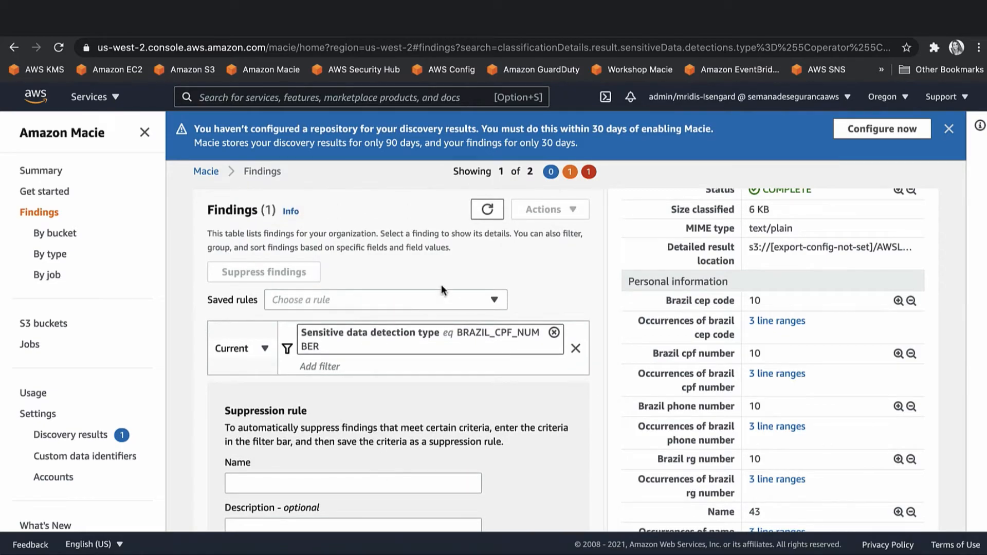
{"action": "left_click", "coordinate": [460, 294]}
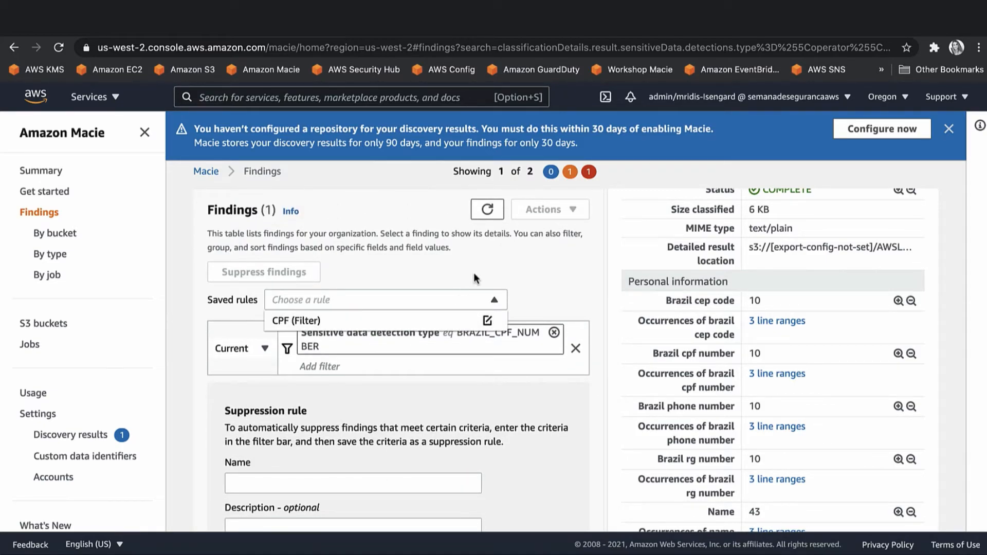
{"action": "left_click", "coordinate": [475, 278]}
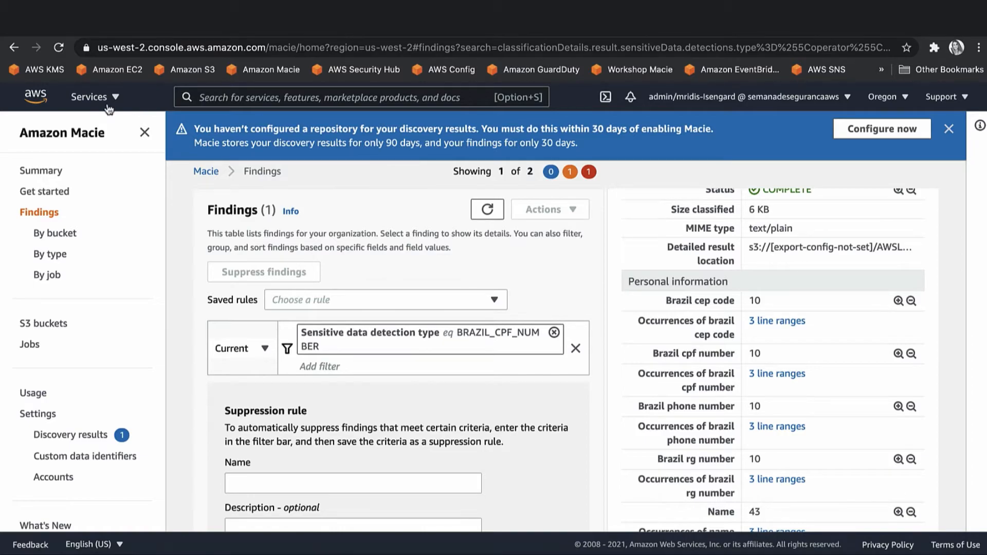
Go to Security Hub via the Services menu, then open a new tab and its overflow bookmarks.
{"action": "left_click", "coordinate": [90, 98]}
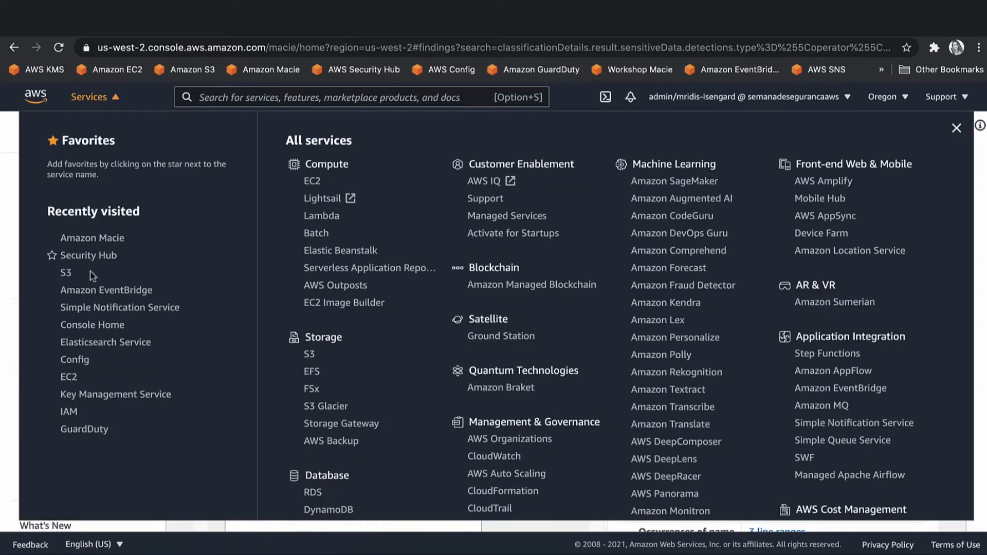
{"action": "left_click", "coordinate": [100, 257]}
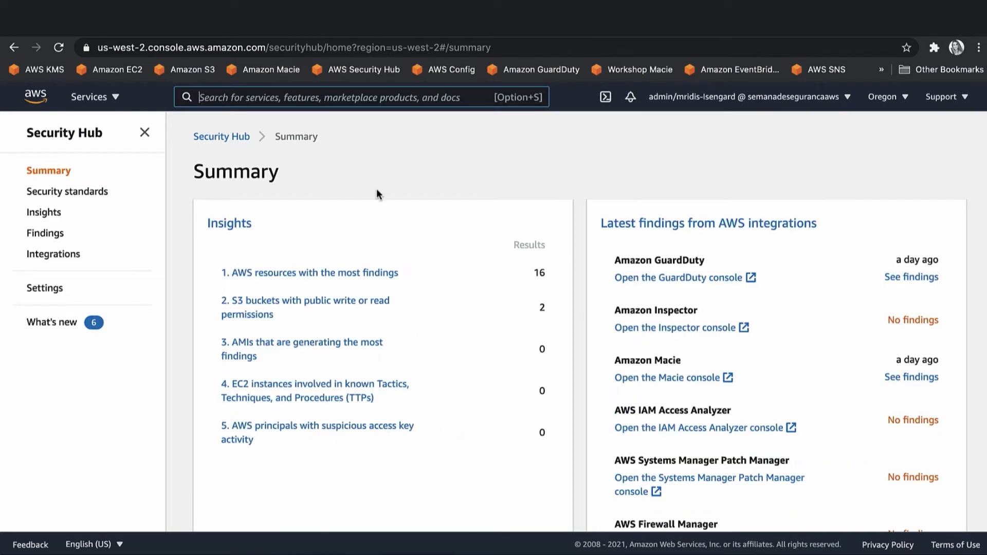
{"action": "key", "text": "ctrl+t"}
{"action": "left_click", "coordinate": [881, 70]}
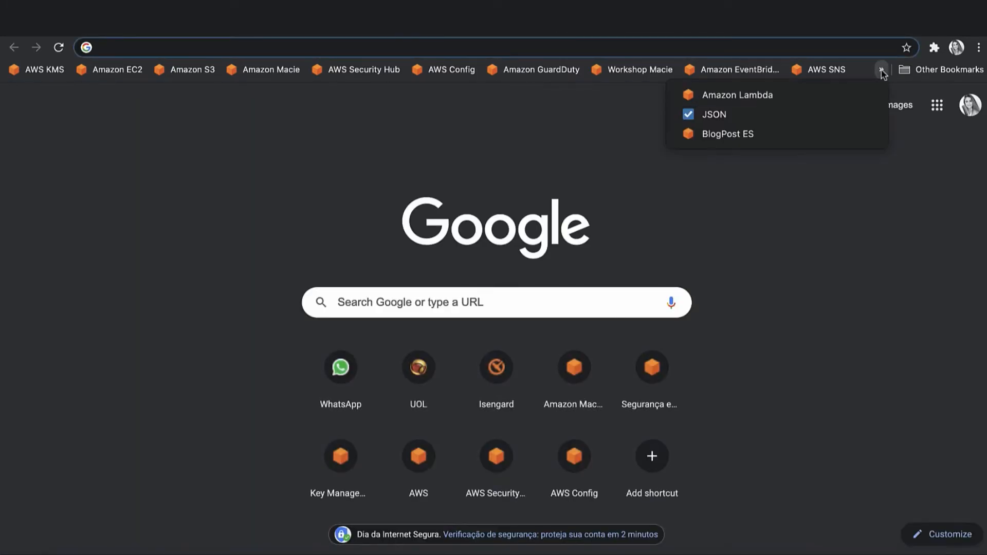
Load the JSON Formatter bookmark and select the Macie email's entire JSON body in Outlook.
{"action": "left_click", "coordinate": [720, 109]}
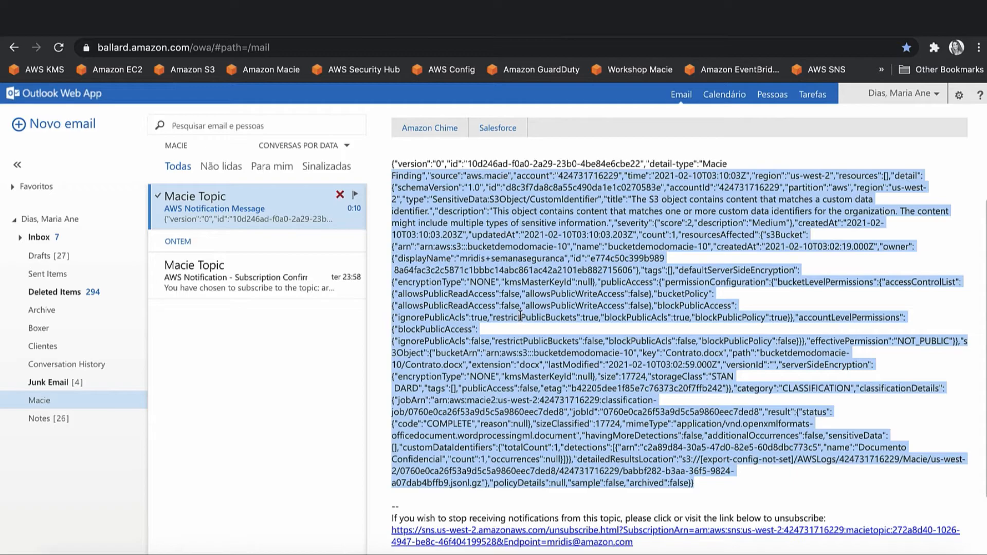
{"action": "left_click", "coordinate": [520, 316]}
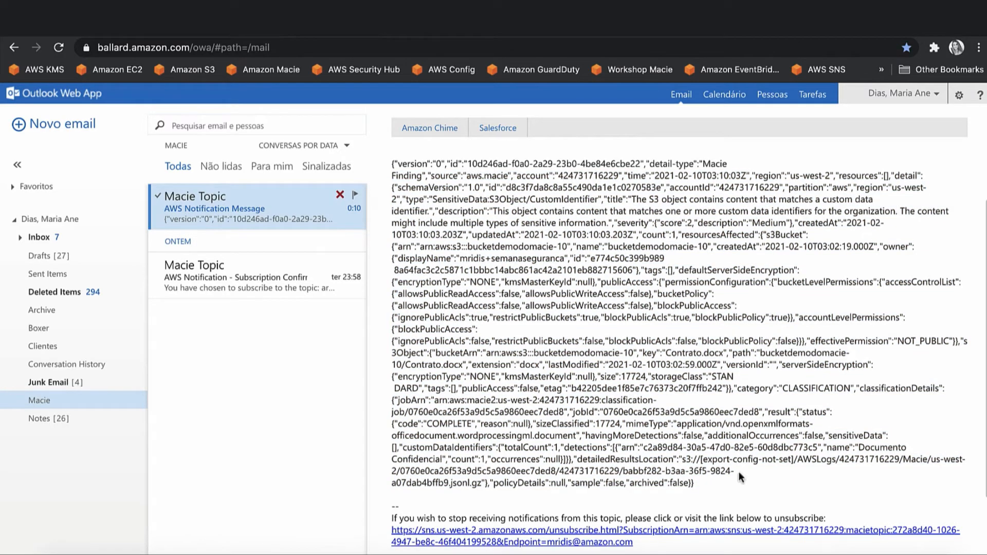
{"action": "left_click_drag", "start_coordinate": [695, 484], "coordinate": [391, 161]}
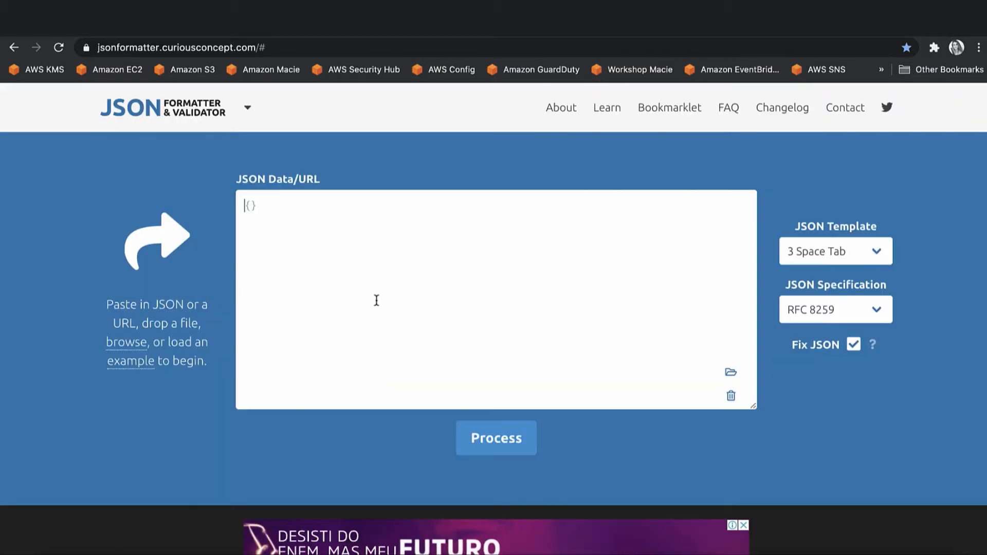
Paste the copied Macie finding into JSON Formatter and process it.
{"action": "key", "text": "ctrl+v"}
{"action": "left_click", "coordinate": [496, 438]}
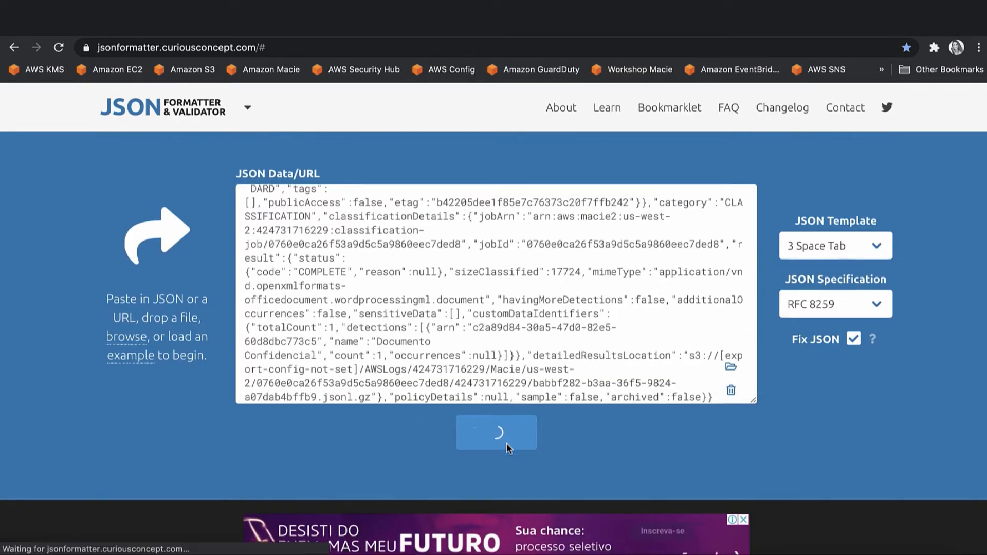
{"action": "scroll", "coordinate": [507, 442], "scroll_direction": "down", "scroll_amount": 10}
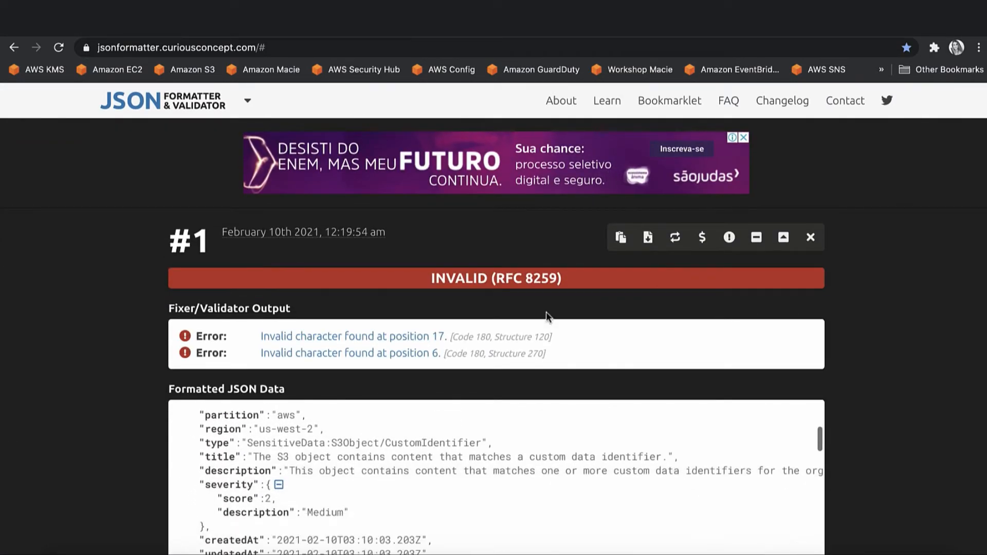
{"action": "scroll", "coordinate": [576, 405], "scroll_direction": "down", "scroll_amount": 3}
{"action": "scroll", "coordinate": [576, 405], "scroll_direction": "up", "scroll_amount": 5}
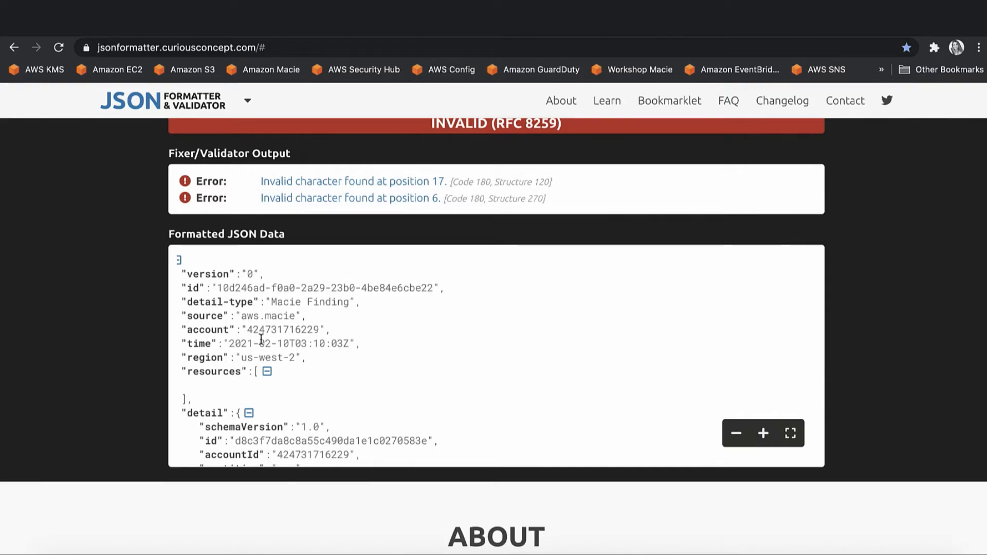
{"action": "scroll", "coordinate": [261, 339], "scroll_direction": "down", "scroll_amount": 4}
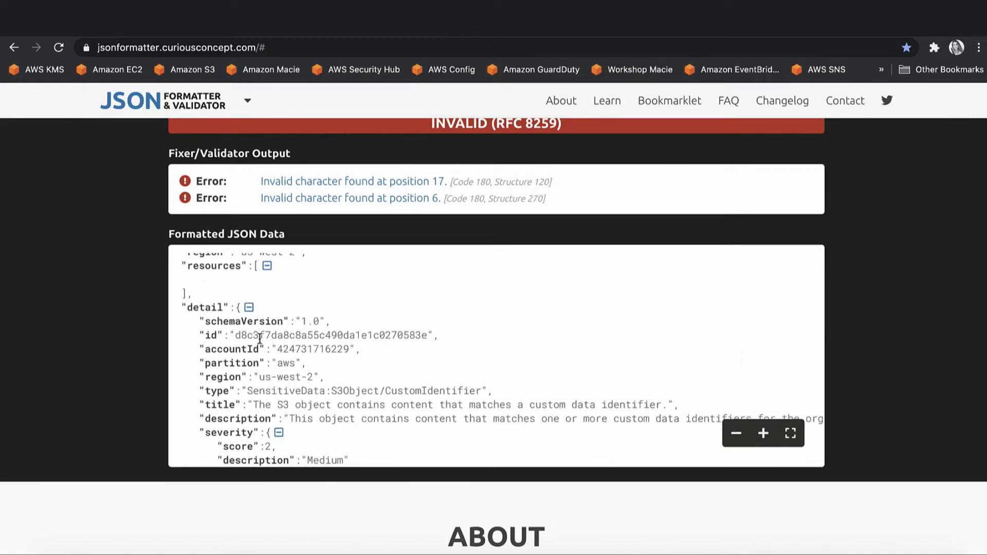
{"action": "scroll", "coordinate": [296, 353], "scroll_direction": "down", "scroll_amount": 2}
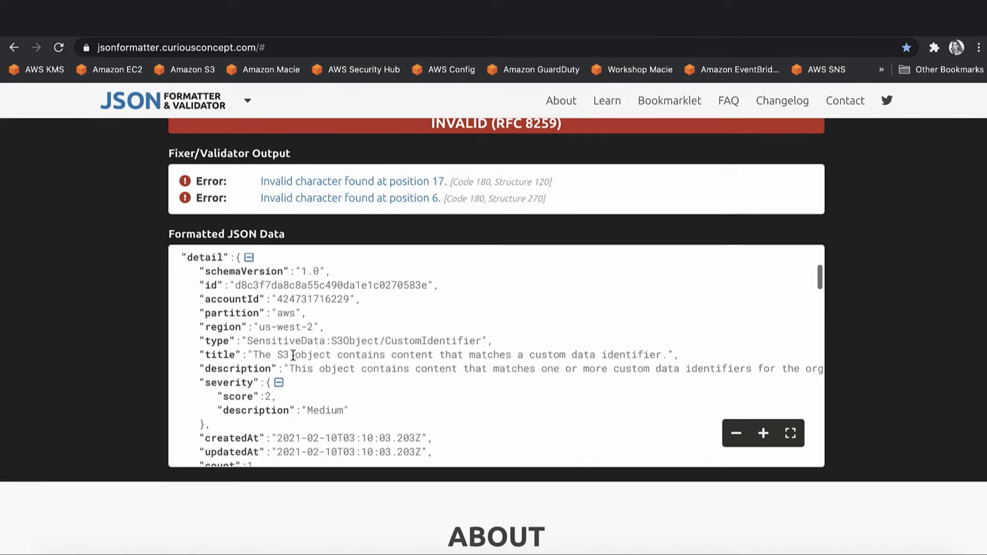
Inspect the finding's SensitiveData type, title and bucket name in the formatted output.
{"action": "double_click", "coordinate": [289, 340]}
{"action": "double_click", "coordinate": [412, 355]}
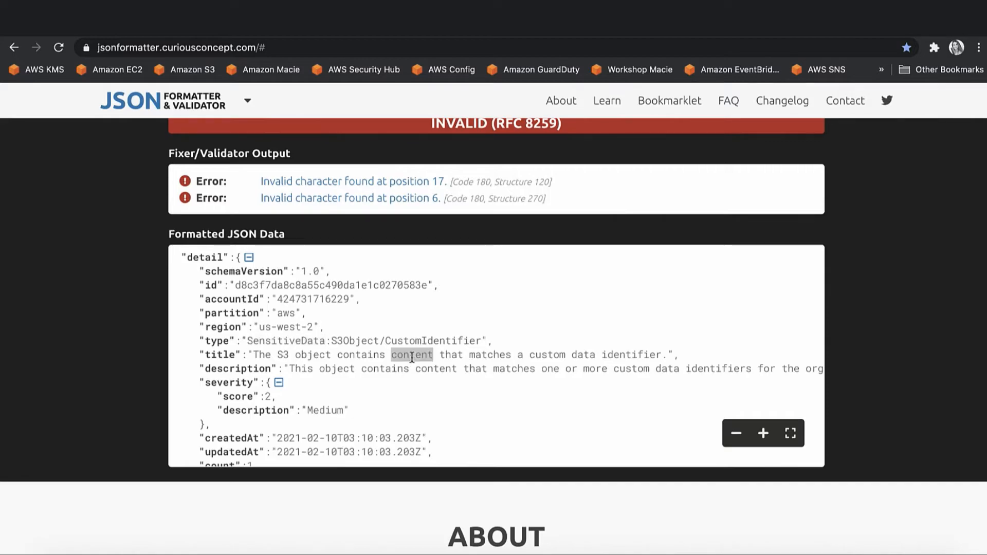
{"action": "scroll", "coordinate": [369, 337], "scroll_direction": "down", "scroll_amount": 3}
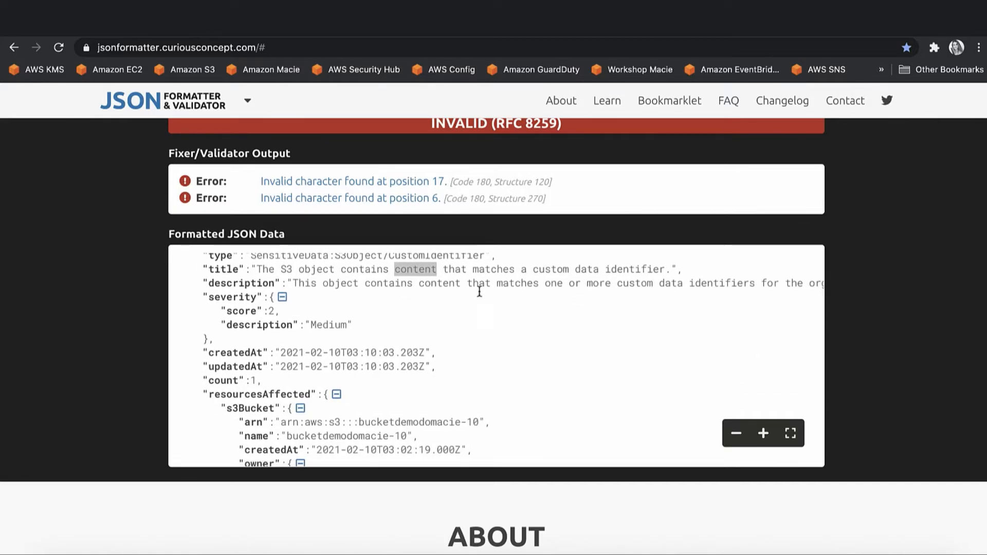
{"action": "scroll", "coordinate": [529, 287], "scroll_direction": "right", "scroll_amount": 3}
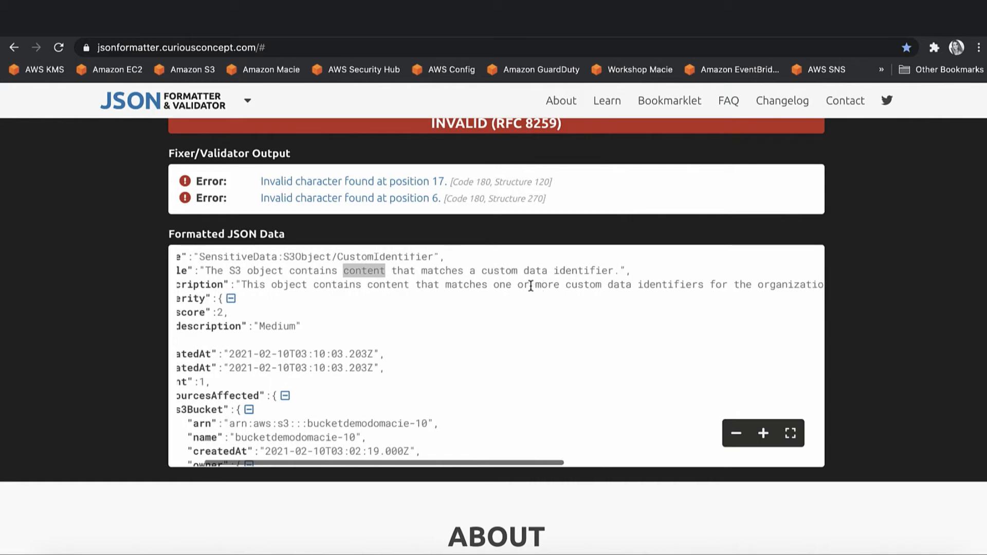
{"action": "scroll", "coordinate": [531, 286], "scroll_direction": "right", "scroll_amount": 5}
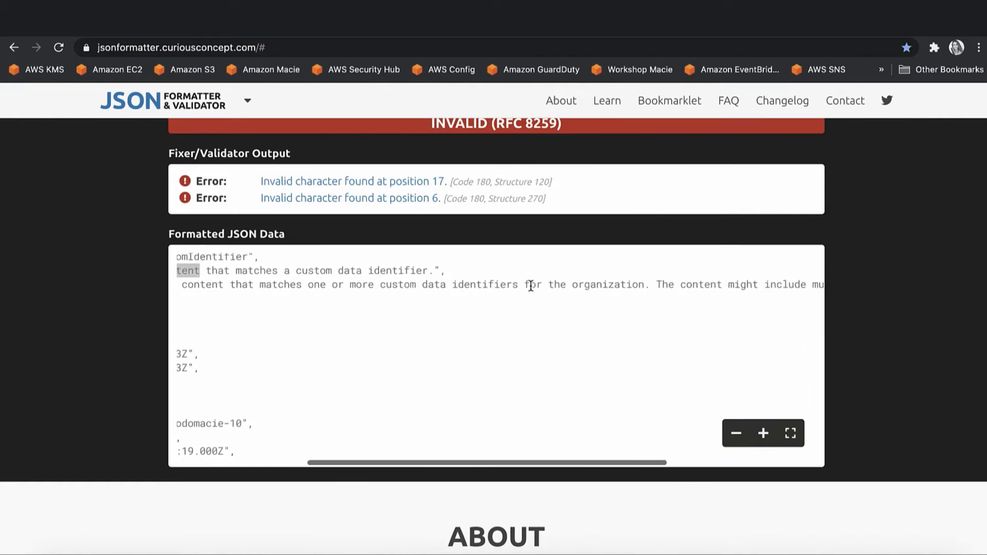
{"action": "scroll", "coordinate": [430, 282], "scroll_direction": "left", "scroll_amount": 5}
{"action": "scroll", "coordinate": [430, 282], "scroll_direction": "down", "scroll_amount": 3}
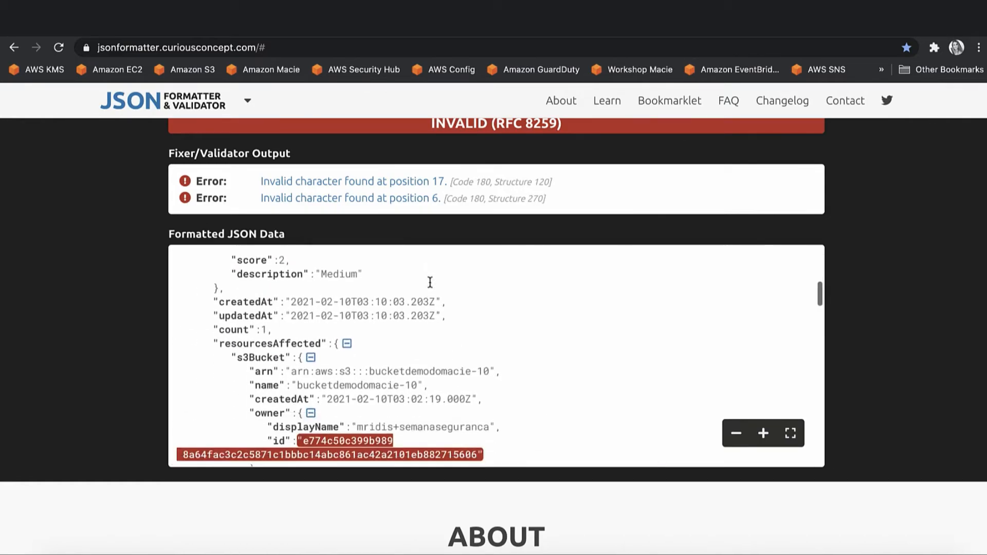
{"action": "double_click", "coordinate": [416, 350]}
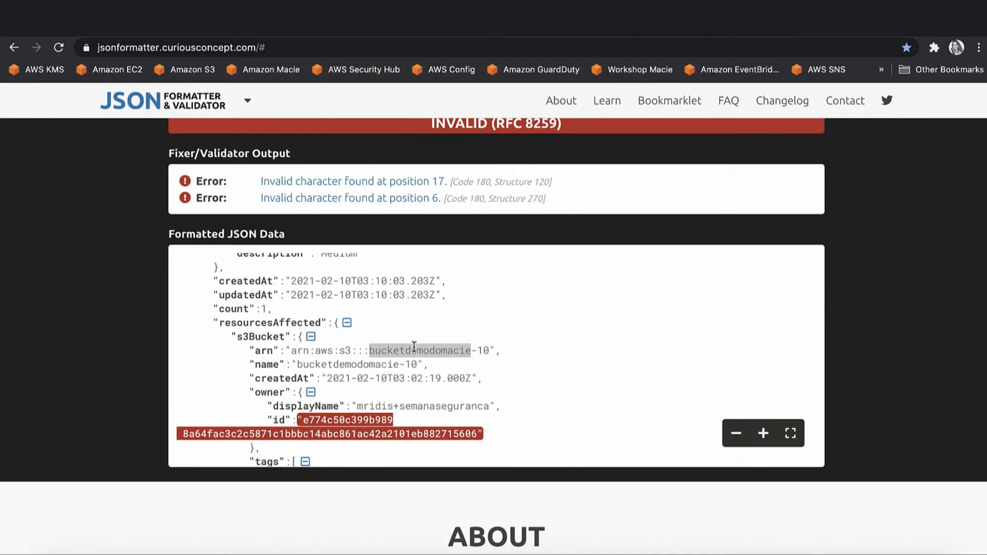
{"action": "scroll", "coordinate": [391, 339], "scroll_direction": "down", "scroll_amount": 2}
{"action": "left_click", "coordinate": [387, 331]}
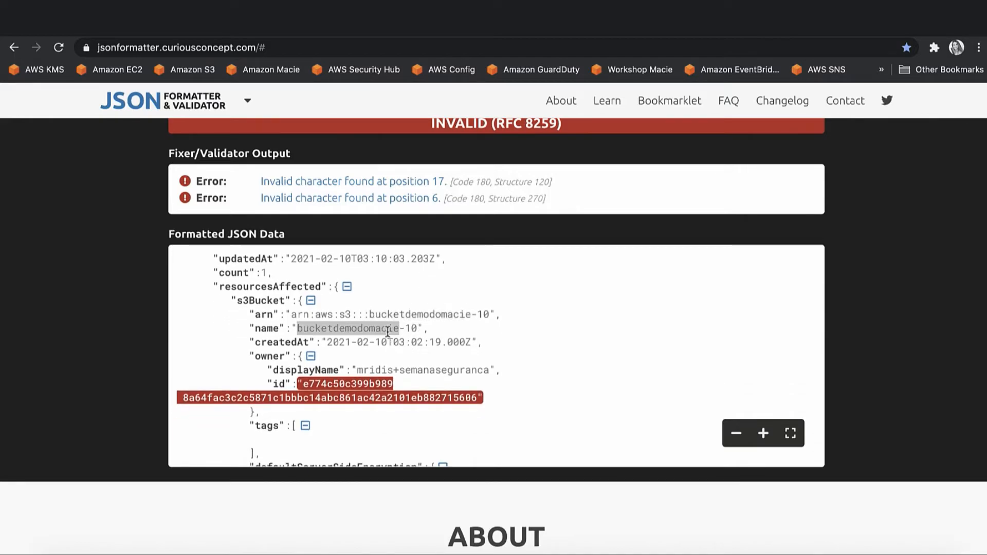
Read through the remaining object and classification details to the end of the output.
{"action": "scroll", "coordinate": [393, 383], "scroll_direction": "down", "scroll_amount": 3}
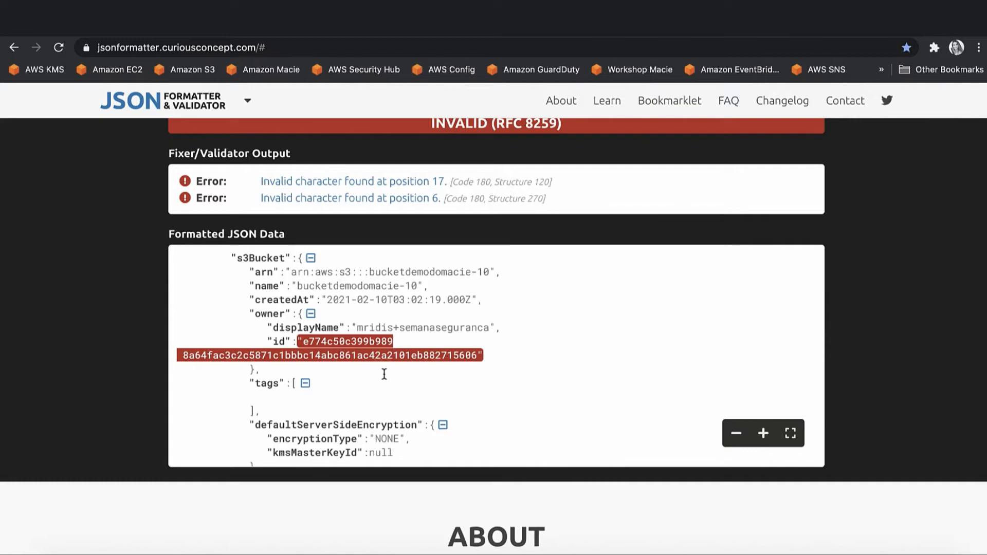
{"action": "scroll", "coordinate": [384, 374], "scroll_direction": "down", "scroll_amount": 2}
{"action": "scroll", "coordinate": [384, 374], "scroll_direction": "down", "scroll_amount": 5}
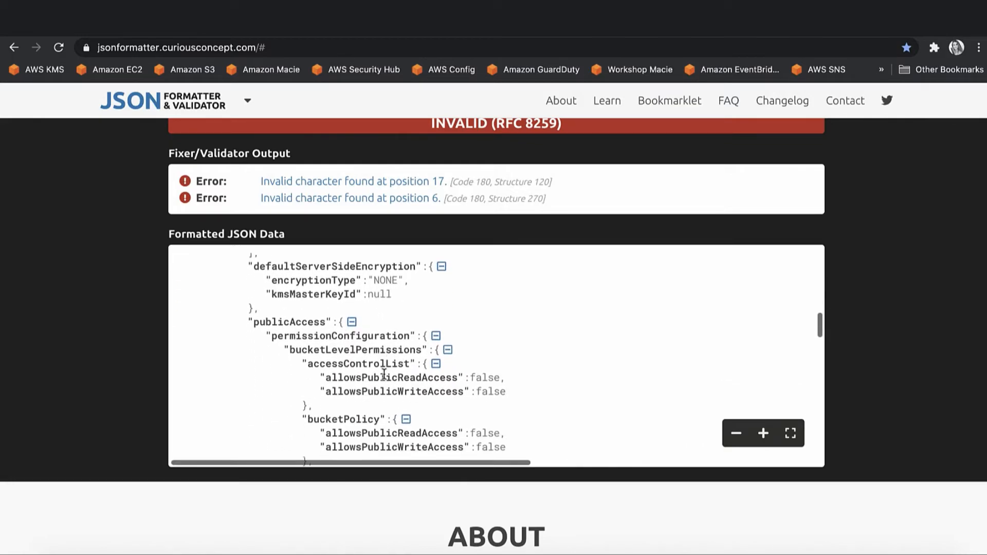
{"action": "scroll", "coordinate": [384, 374], "scroll_direction": "down", "scroll_amount": 3}
{"action": "scroll", "coordinate": [384, 374], "scroll_direction": "up", "scroll_amount": 2}
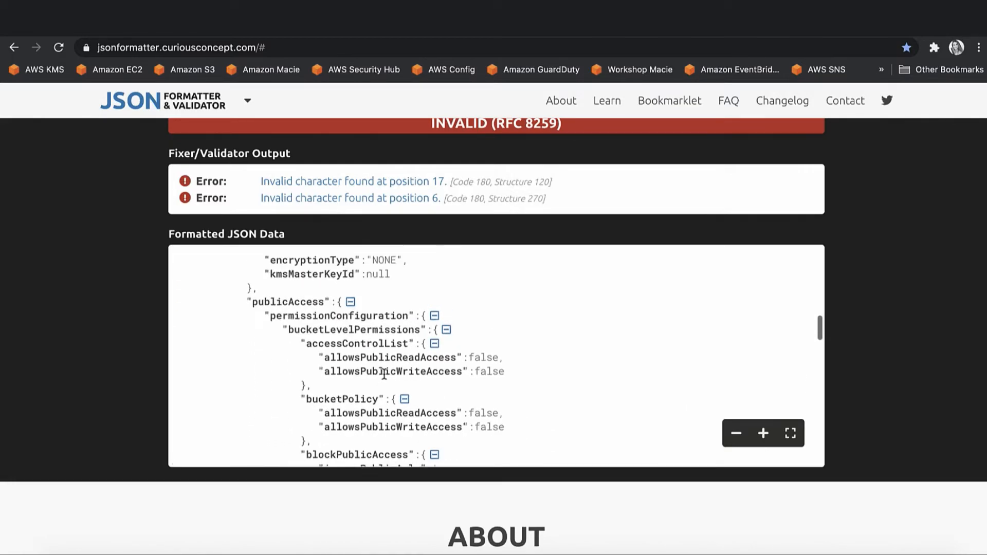
{"action": "scroll", "coordinate": [385, 374], "scroll_direction": "down", "scroll_amount": 10}
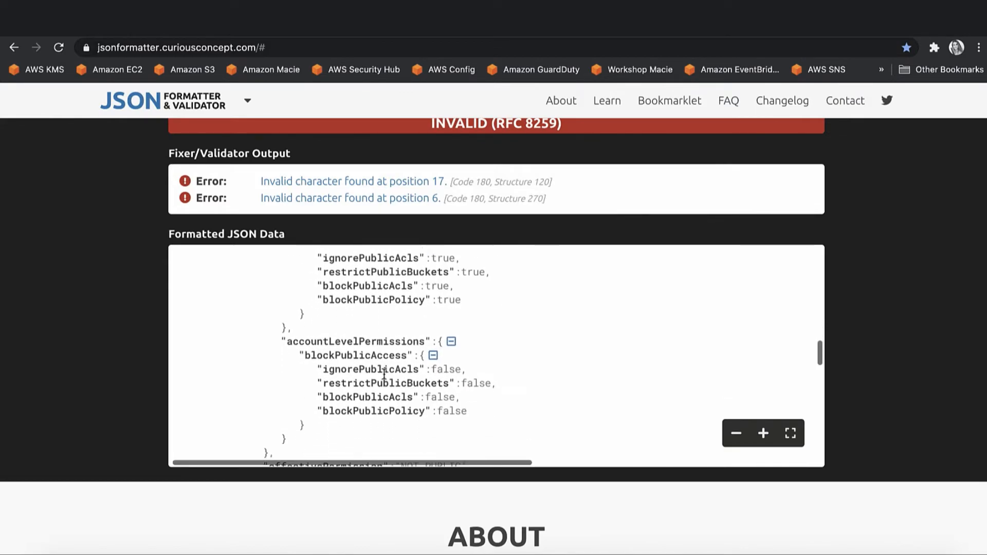
{"action": "scroll", "coordinate": [384, 373], "scroll_direction": "down", "scroll_amount": 6}
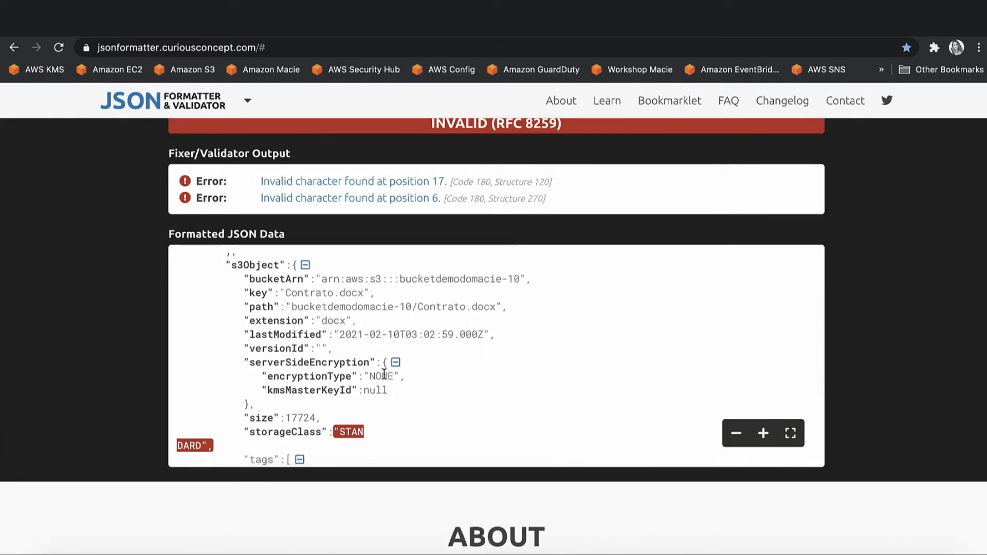
{"action": "scroll", "coordinate": [384, 373], "scroll_direction": "down", "scroll_amount": 4}
{"action": "scroll", "coordinate": [385, 373], "scroll_direction": "down", "scroll_amount": 5}
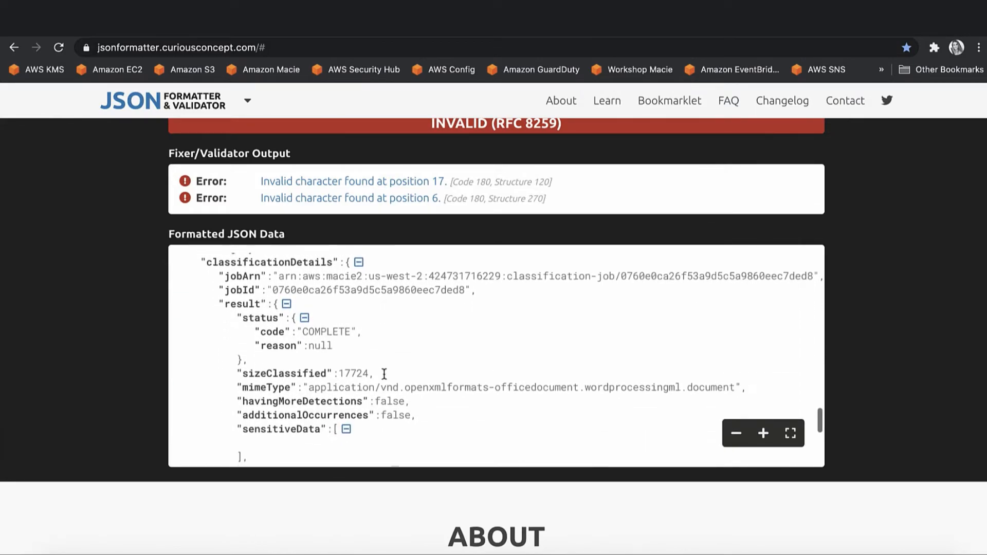
{"action": "scroll", "coordinate": [384, 374], "scroll_direction": "down", "scroll_amount": 4}
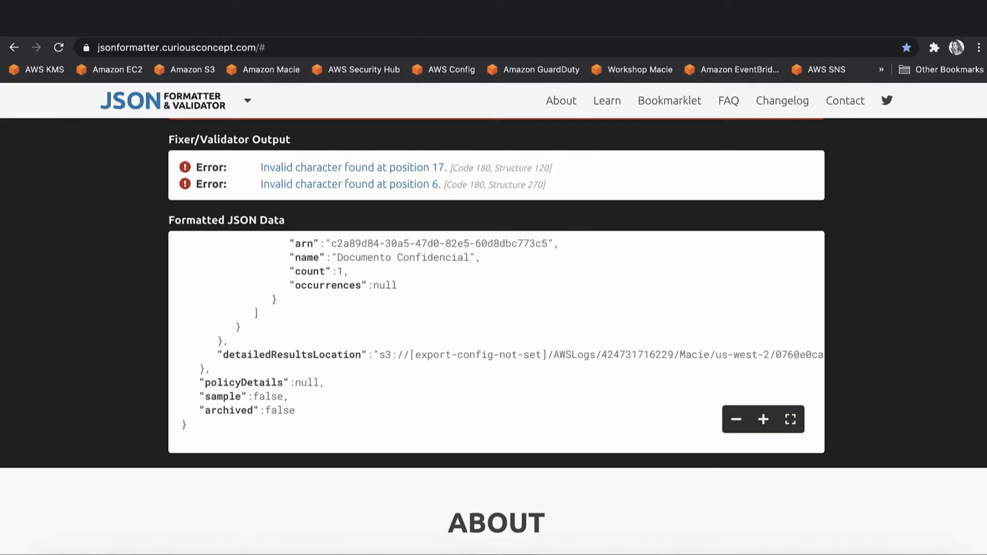
{"action": "scroll", "coordinate": [434, 317], "scroll_direction": "up", "scroll_amount": 6}
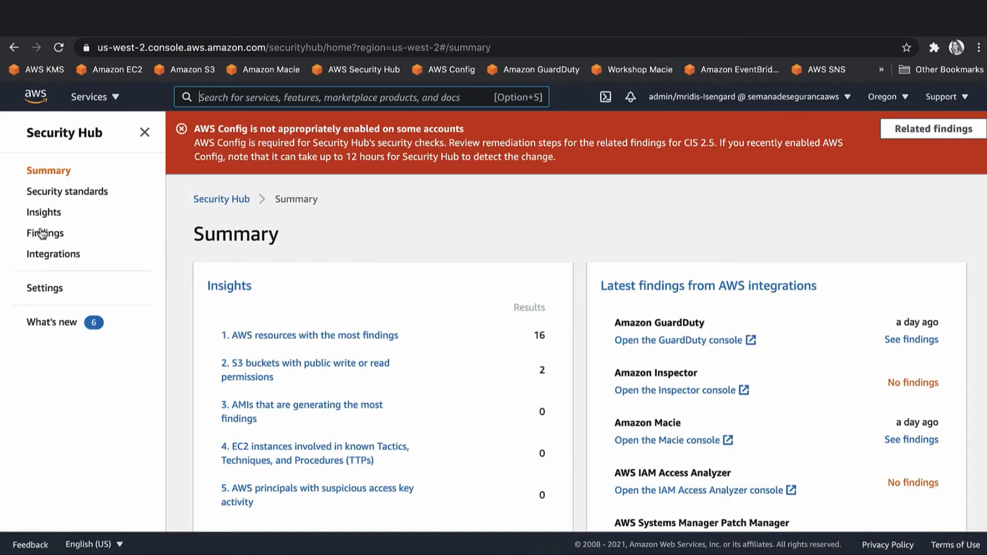
Filter the Security Hub findings to Product name is Macie and scroll through the results.
{"action": "left_click", "coordinate": [44, 234]}
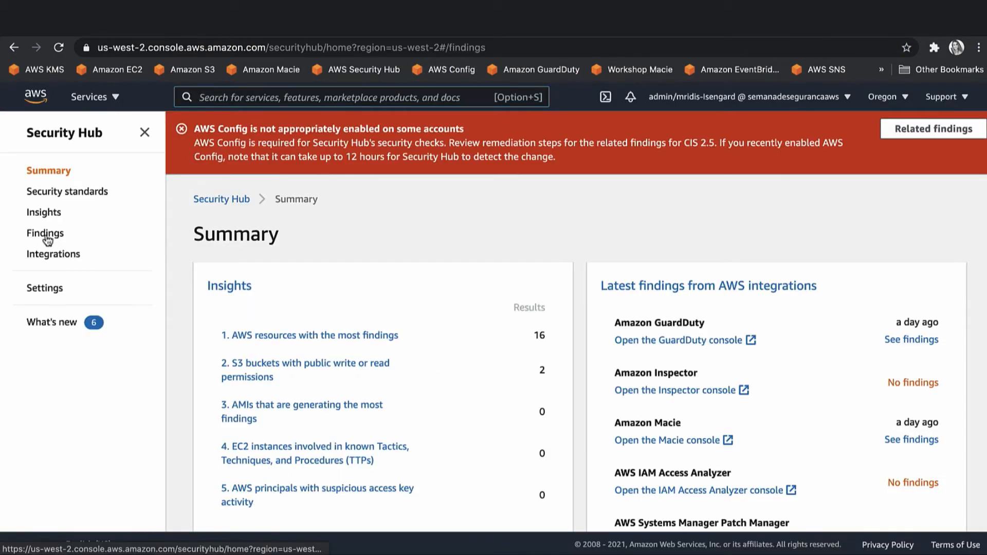
{"action": "left_click", "coordinate": [738, 249]}
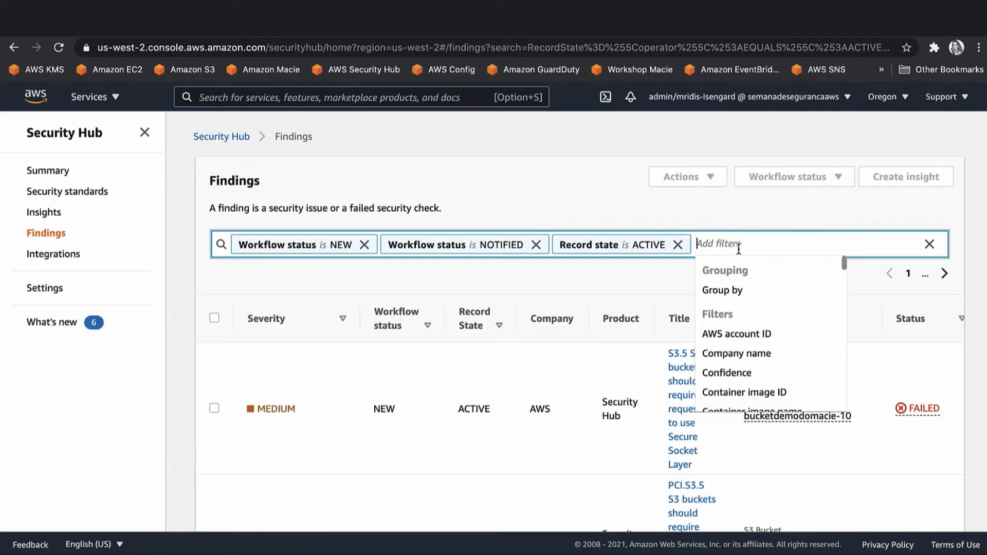
{"action": "type", "text": "m"}
{"action": "key", "text": "BackSpace"}
{"action": "type", "text": "prod"}
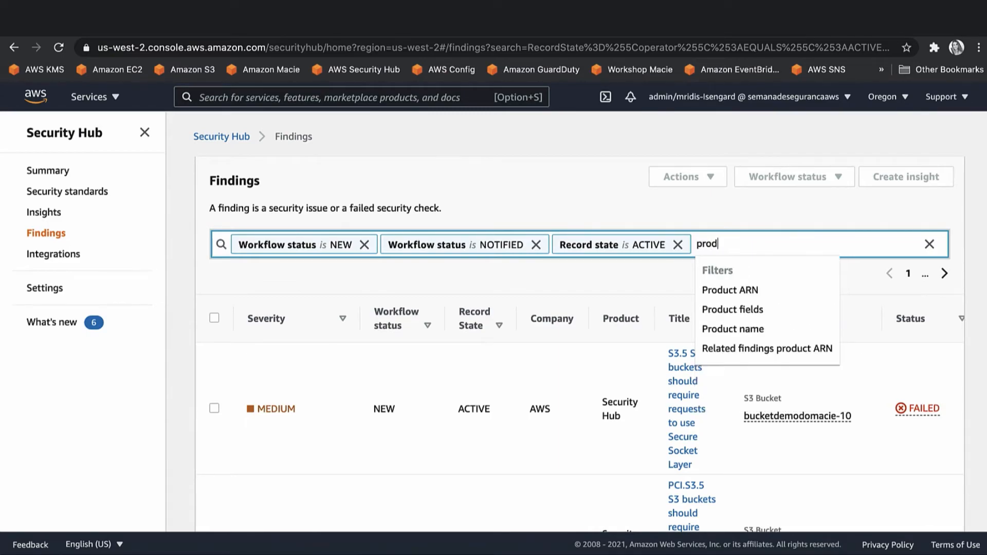
{"action": "left_click", "coordinate": [734, 329]}
{"action": "left_click", "coordinate": [781, 301]}
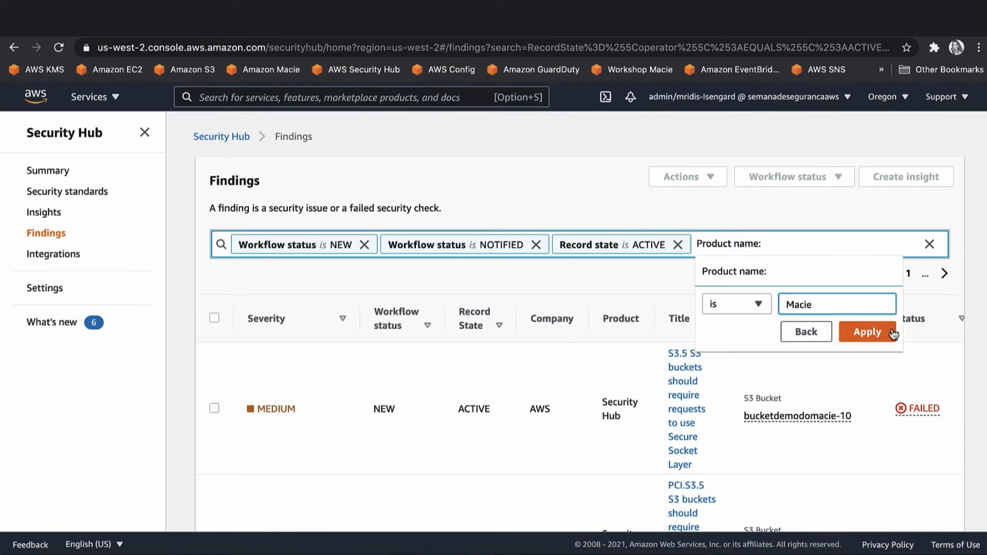
{"action": "left_click", "coordinate": [854, 332]}
{"action": "scroll", "coordinate": [850, 344], "scroll_direction": "down", "scroll_amount": 2}
{"action": "scroll", "coordinate": [671, 358], "scroll_direction": "down", "scroll_amount": 3}
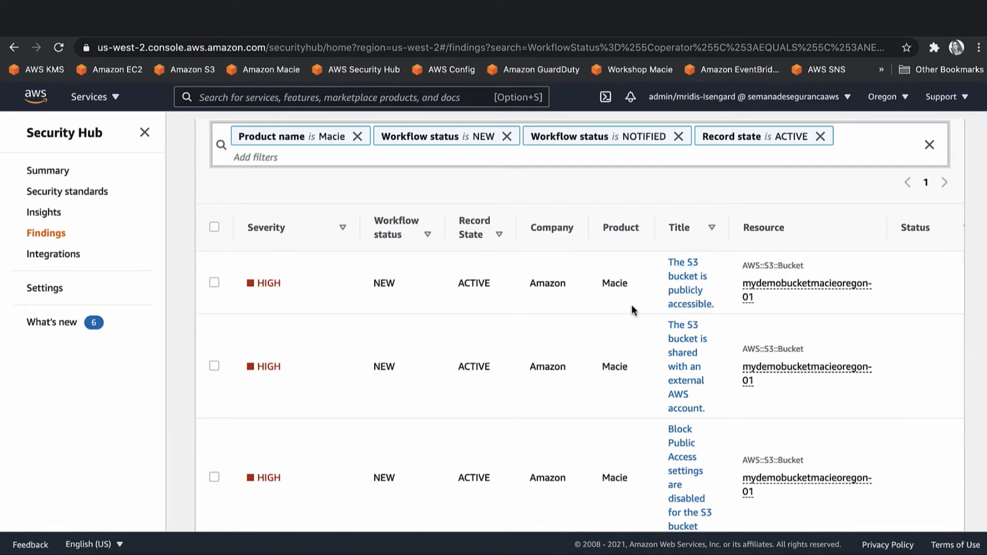
{"action": "scroll", "coordinate": [699, 309], "scroll_direction": "down", "scroll_amount": 1}
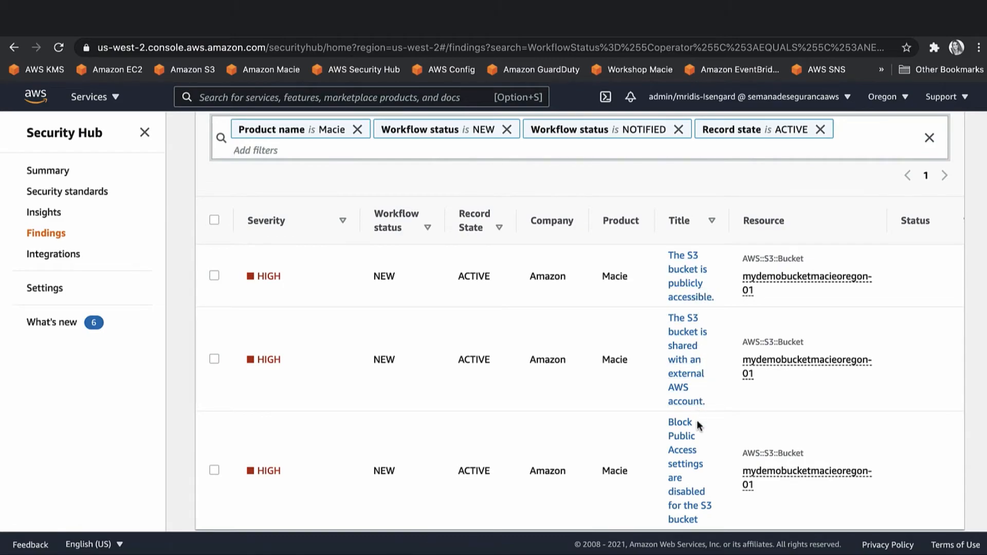
{"action": "scroll", "coordinate": [698, 418], "scroll_direction": "down", "scroll_amount": 1}
{"action": "scroll", "coordinate": [699, 419], "scroll_direction": "up", "scroll_amount": 3}
{"action": "scroll", "coordinate": [698, 418], "scroll_direction": "down", "scroll_amount": 3}
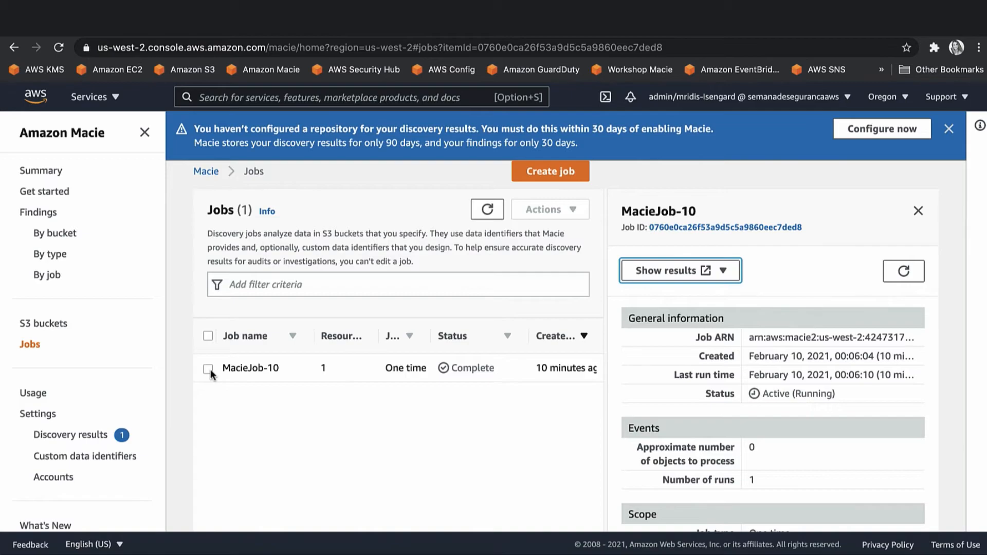
Configure the discovery results repository with existing bucket longtermretentionmaciefindings00110 and KMS alias MacieKMSKey.
{"action": "left_click", "coordinate": [51, 436]}
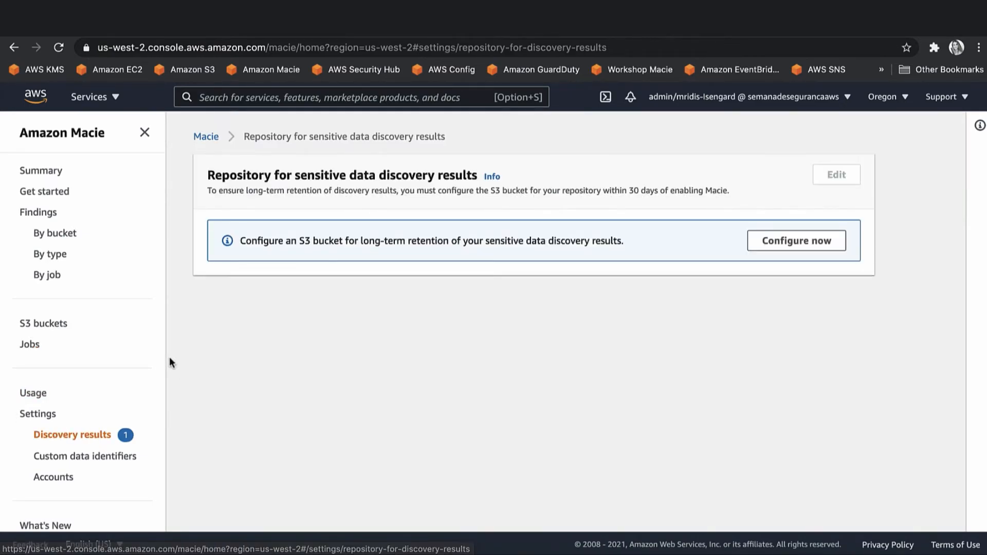
{"action": "left_click", "coordinate": [760, 249]}
{"action": "left_click", "coordinate": [358, 317]}
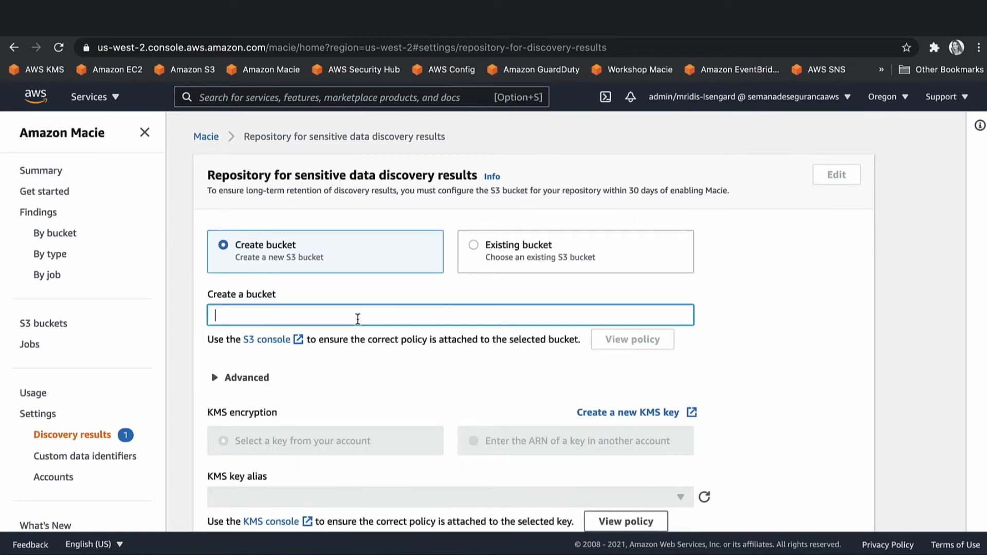
{"action": "left_click", "coordinate": [485, 254]}
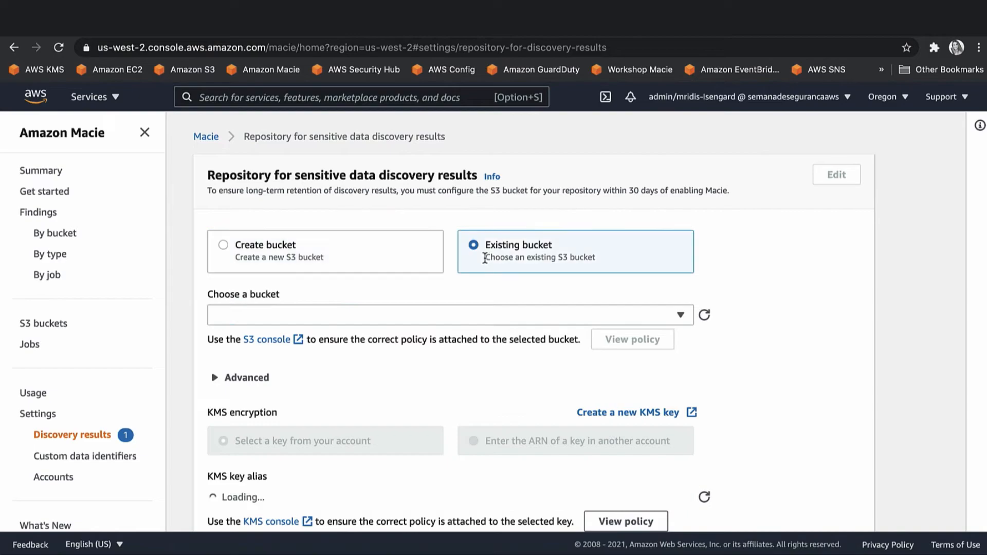
{"action": "left_click", "coordinate": [681, 316]}
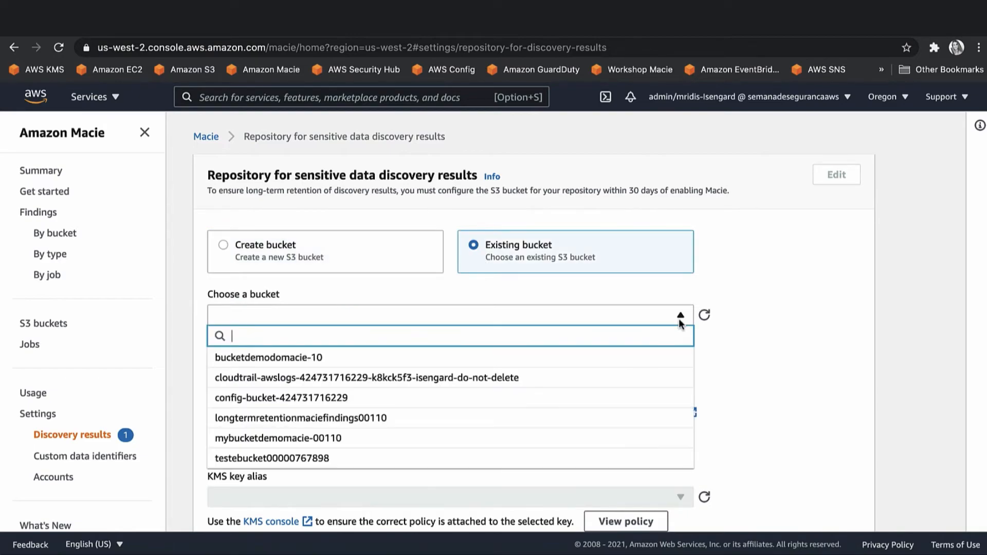
{"action": "left_click", "coordinate": [516, 419]}
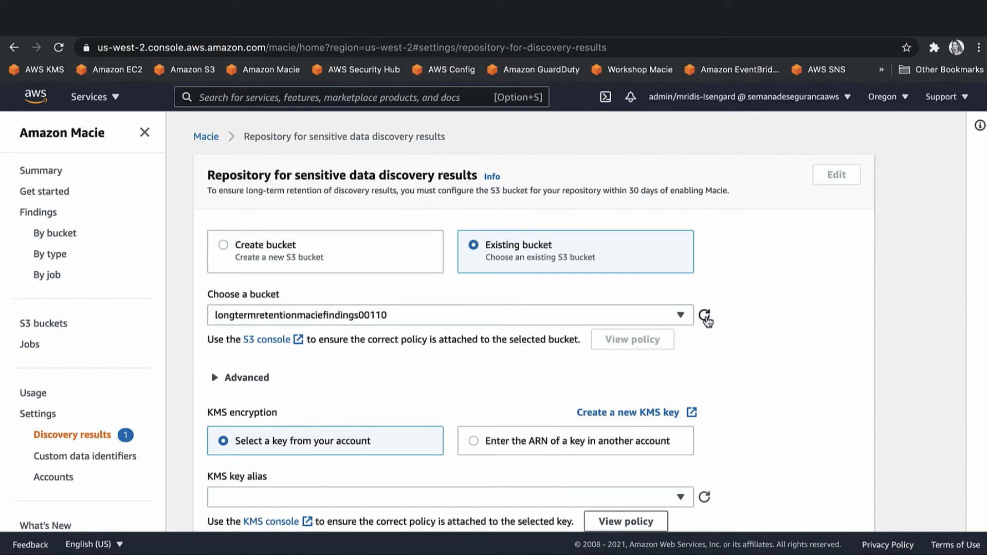
{"action": "scroll", "coordinate": [557, 353], "scroll_direction": "down", "scroll_amount": 2}
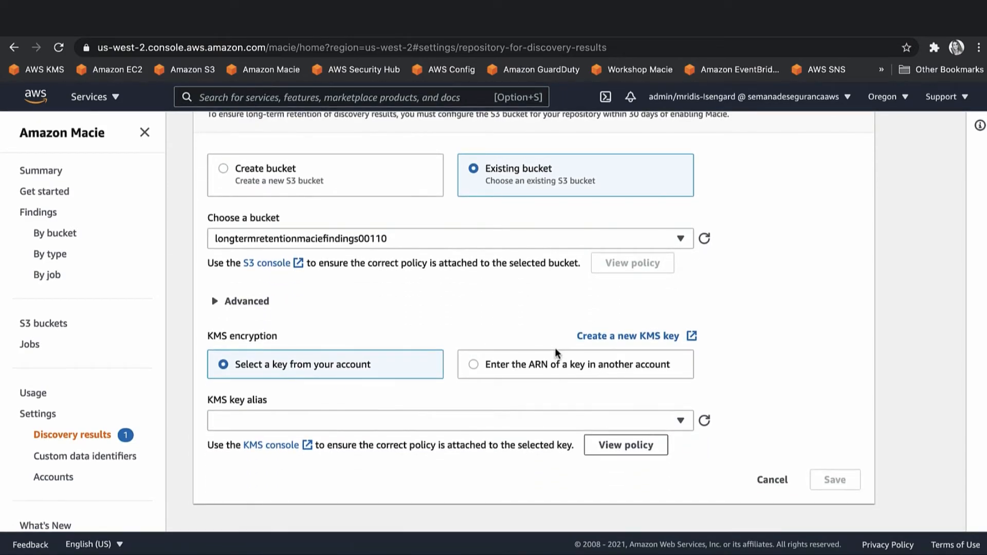
{"action": "left_click", "coordinate": [516, 421]}
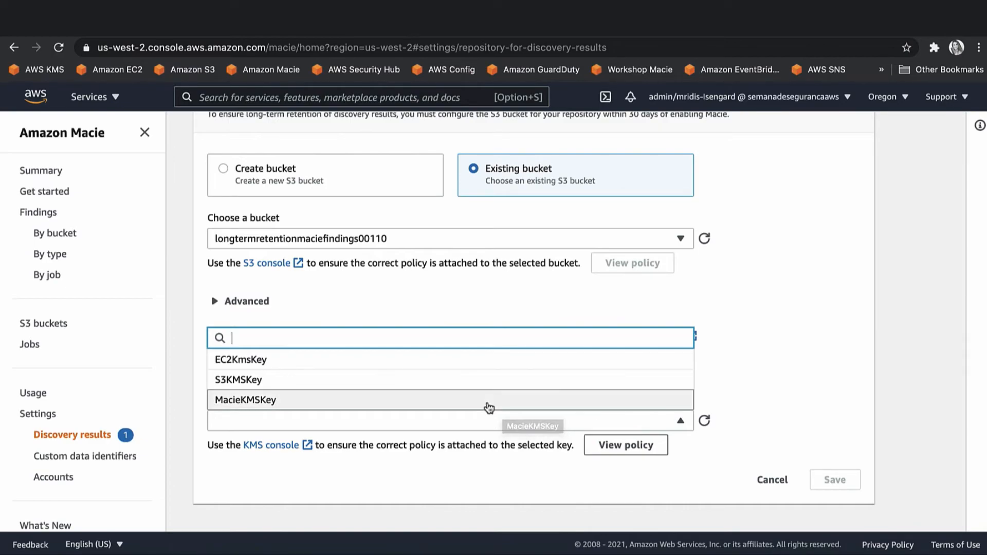
{"action": "left_click", "coordinate": [489, 406]}
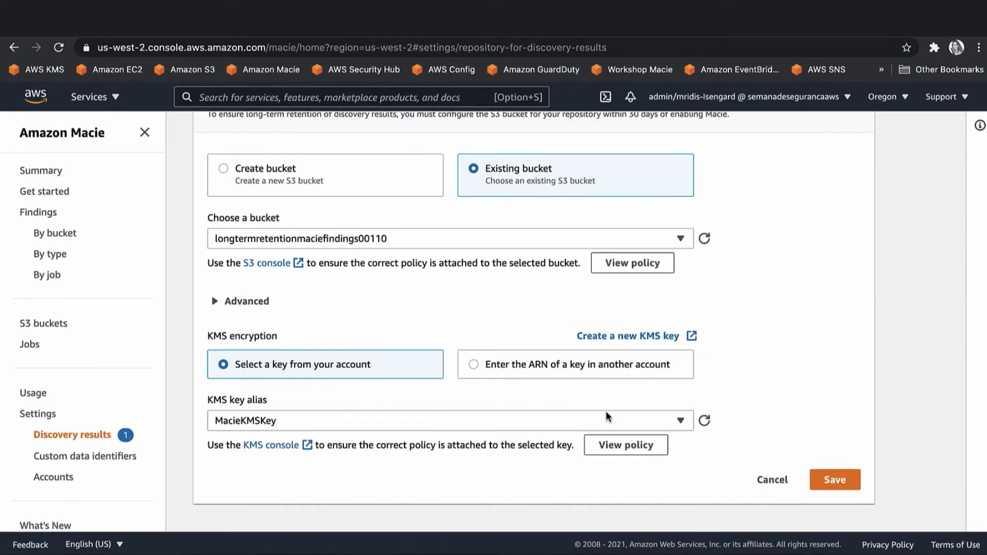
Review the required bucket and KMS key policies, then save the repository settings.
{"action": "left_click", "coordinate": [623, 267]}
{"action": "scroll", "coordinate": [625, 309], "scroll_direction": "down", "scroll_amount": 10}
{"action": "scroll", "coordinate": [626, 309], "scroll_direction": "up", "scroll_amount": 10}
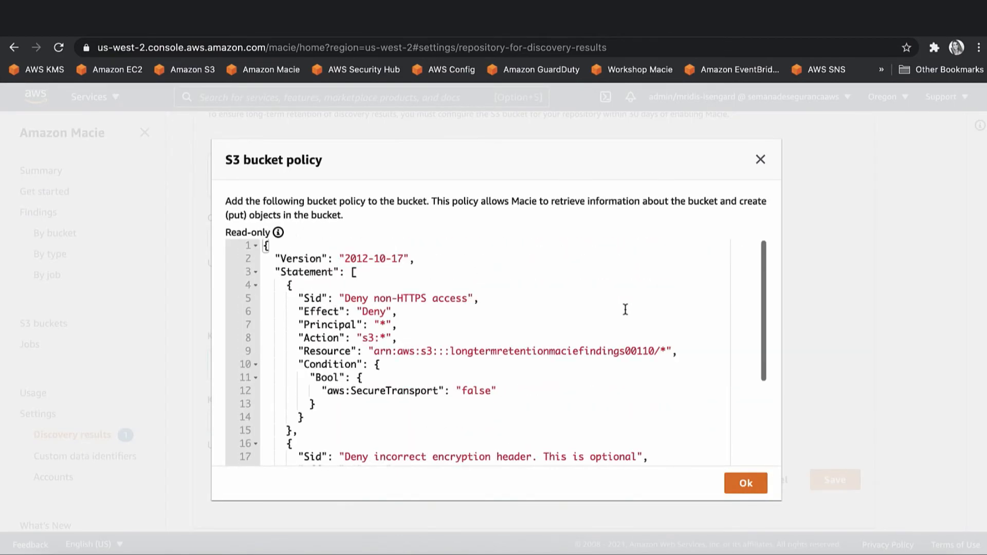
{"action": "left_click", "coordinate": [746, 484]}
{"action": "left_click", "coordinate": [639, 446]}
{"action": "scroll", "coordinate": [544, 268], "scroll_direction": "down", "scroll_amount": 1}
{"action": "scroll", "coordinate": [576, 304], "scroll_direction": "up", "scroll_amount": 1}
{"action": "left_click", "coordinate": [746, 485]}
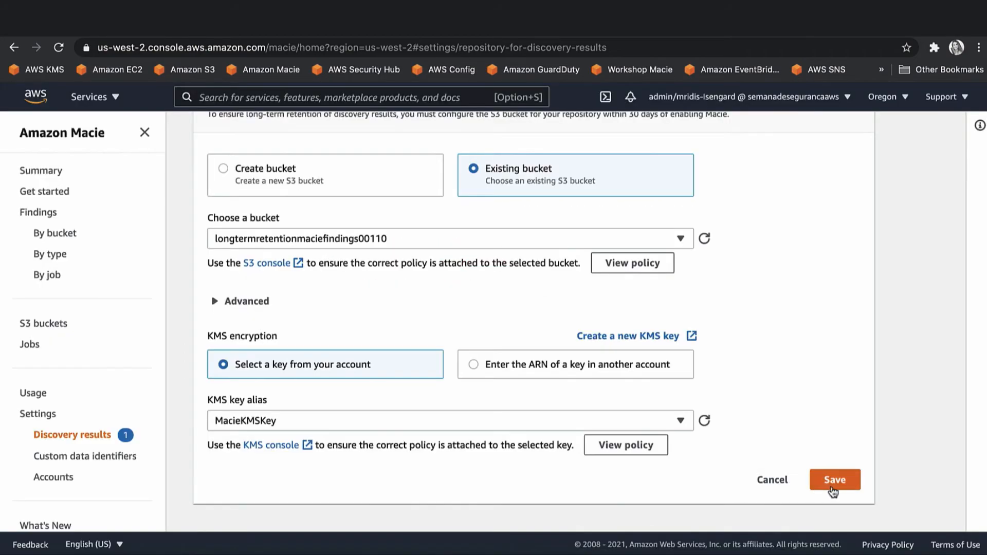
{"action": "left_click", "coordinate": [844, 478]}
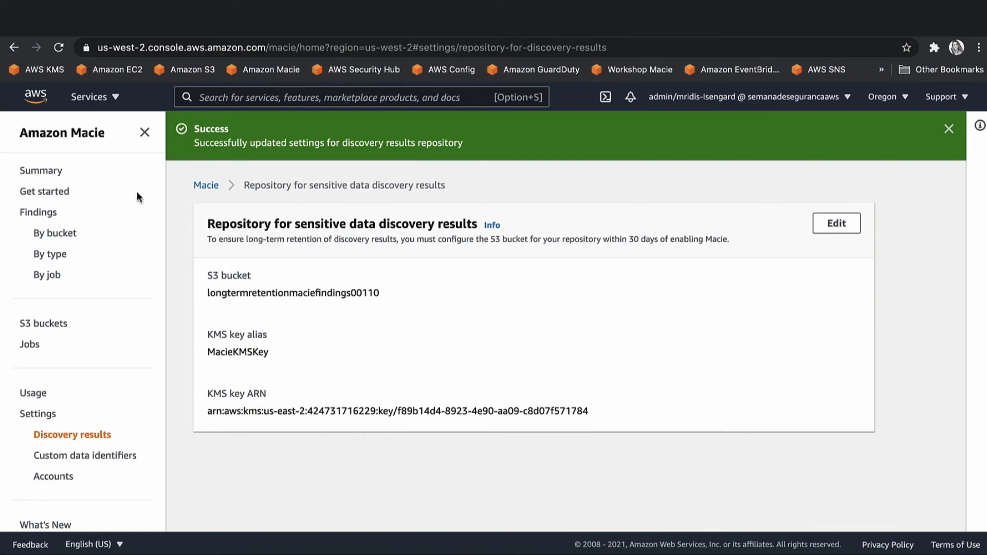
From the Macie Jobs list, search services for 's3' and open the S3 Buckets console.
{"action": "left_click", "coordinate": [34, 343]}
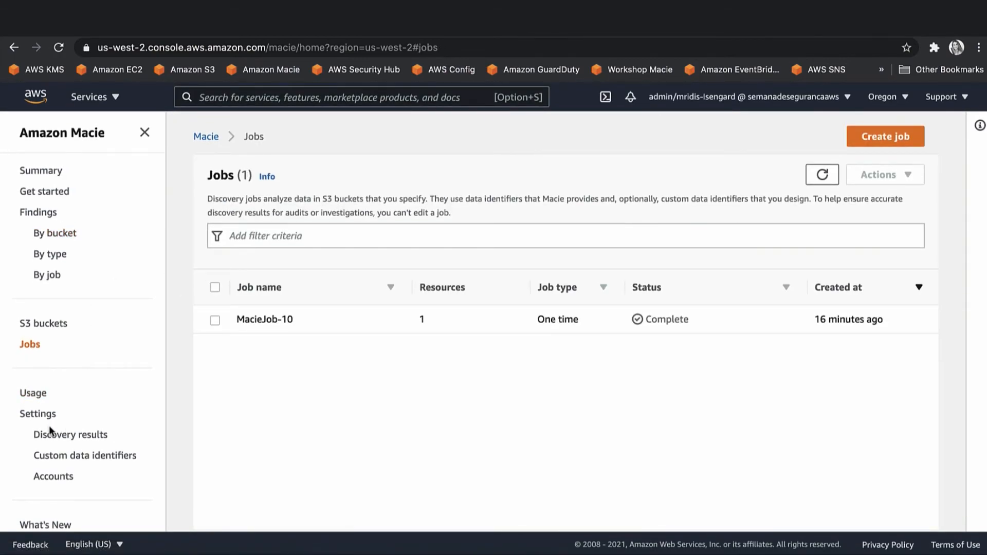
{"action": "scroll", "coordinate": [50, 407], "scroll_direction": "down", "scroll_amount": 2}
{"action": "scroll", "coordinate": [49, 408], "scroll_direction": "up", "scroll_amount": 2}
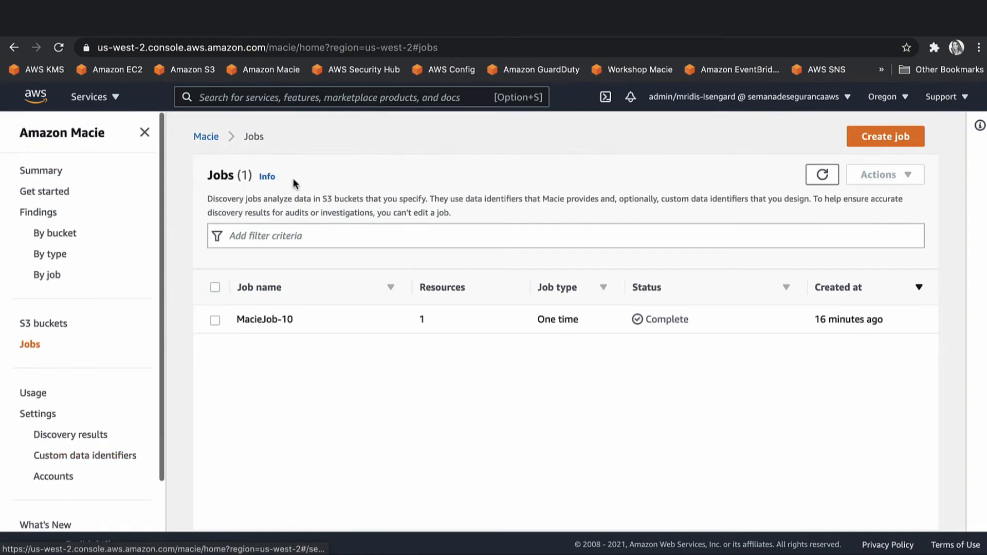
{"action": "left_click", "coordinate": [116, 100]}
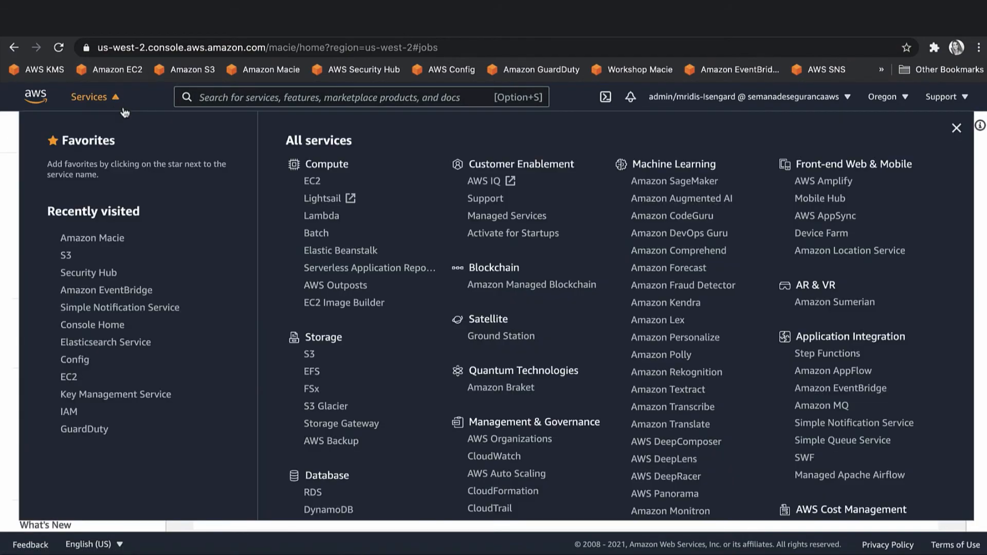
{"action": "left_click", "coordinate": [232, 100]}
{"action": "type", "text": "s3"}
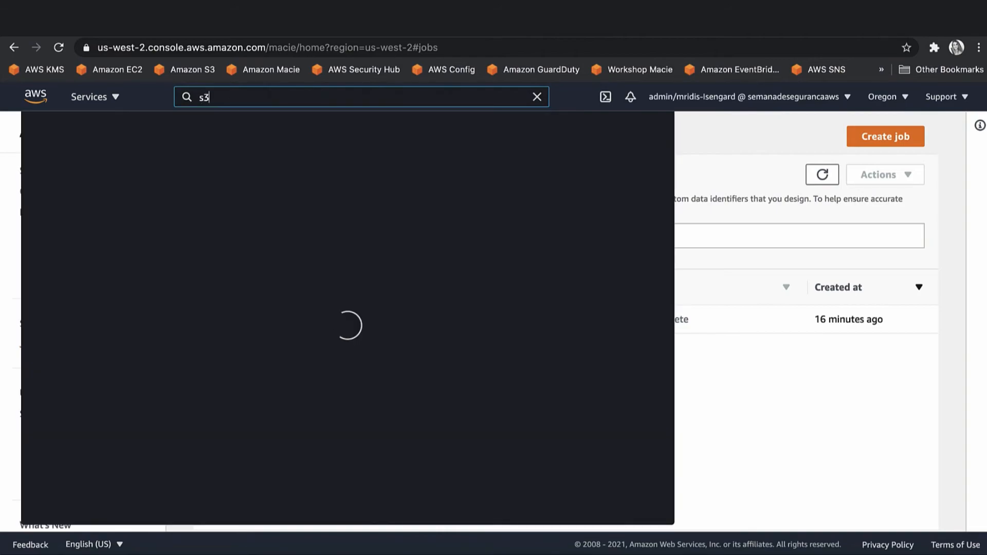
{"action": "left_click", "coordinate": [237, 205]}
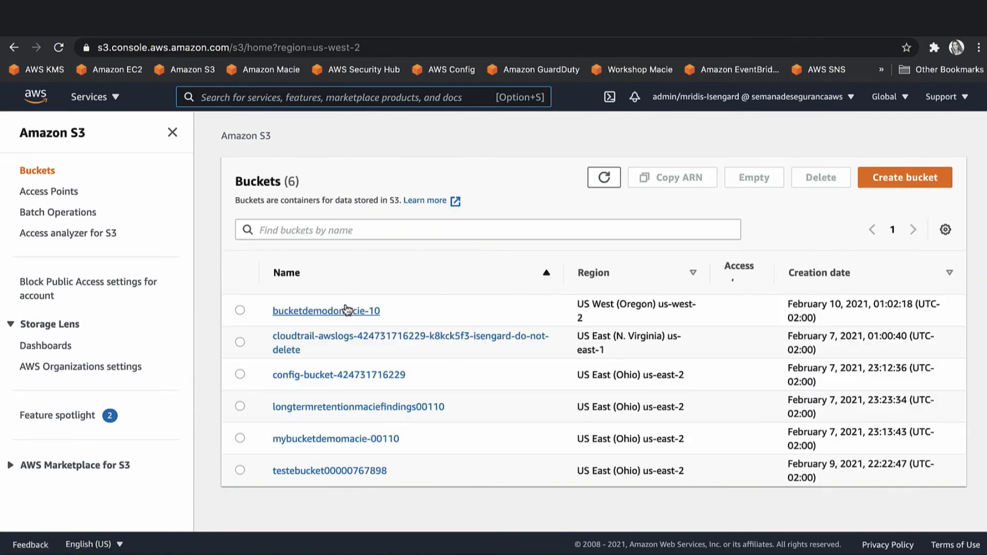
Browse longtermretentionmaciefindings00110 through AWSLogs, account, Macie, us-east-2 and job folders to the .jsonl.gz object.
{"action": "left_click", "coordinate": [344, 397]}
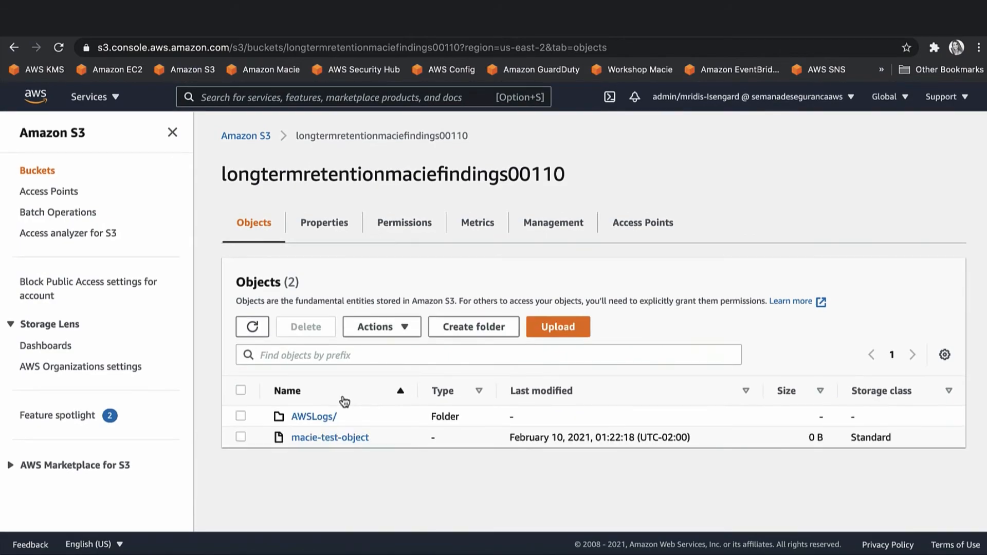
{"action": "left_click", "coordinate": [324, 417]}
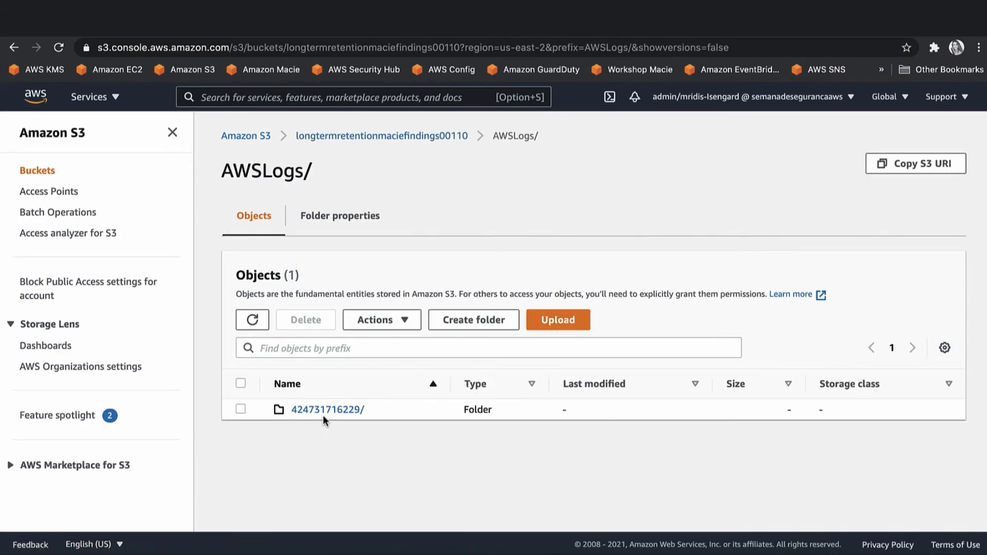
{"action": "left_click", "coordinate": [324, 417]}
{"action": "left_click", "coordinate": [315, 411]}
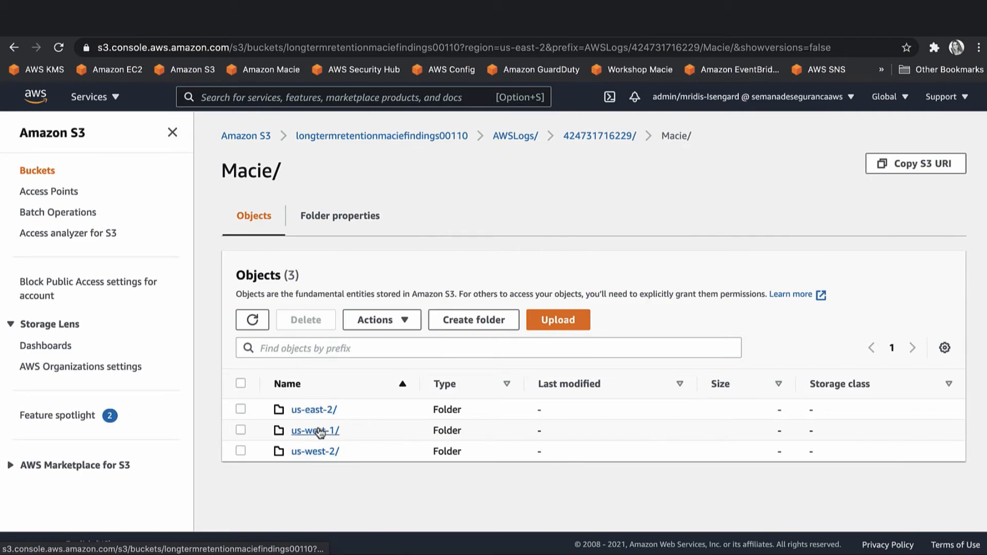
{"action": "left_click", "coordinate": [320, 411]}
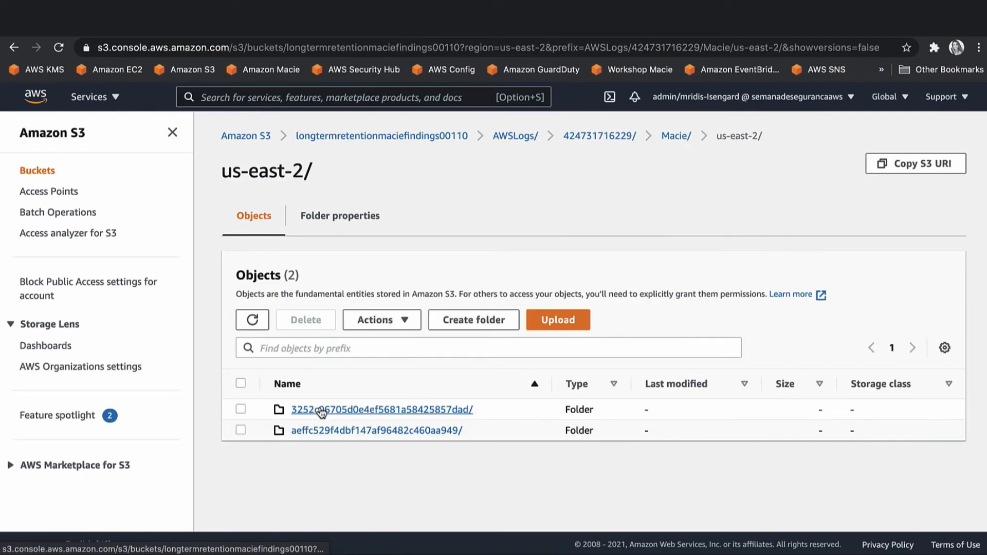
{"action": "left_click", "coordinate": [322, 411]}
{"action": "left_click", "coordinate": [318, 419]}
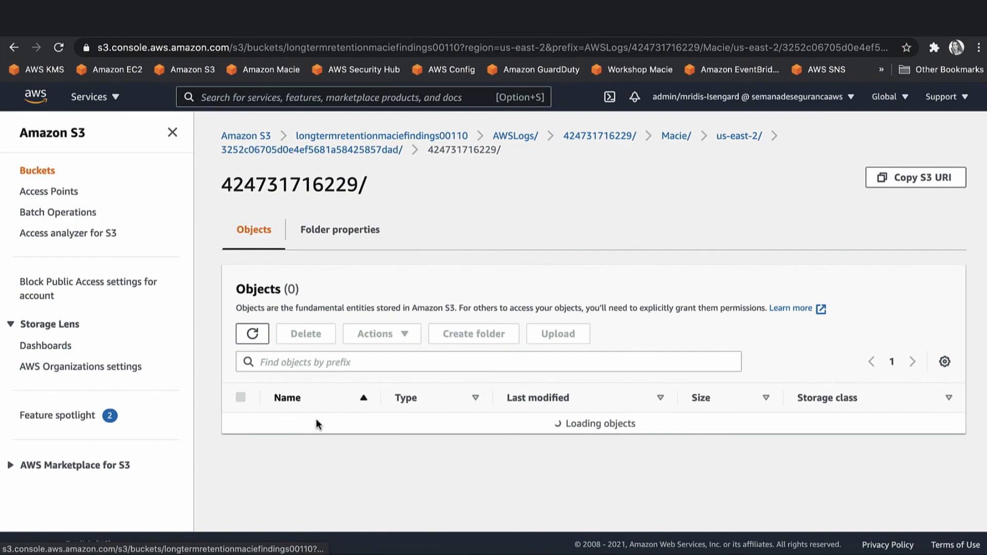
{"action": "left_click", "coordinate": [316, 422]}
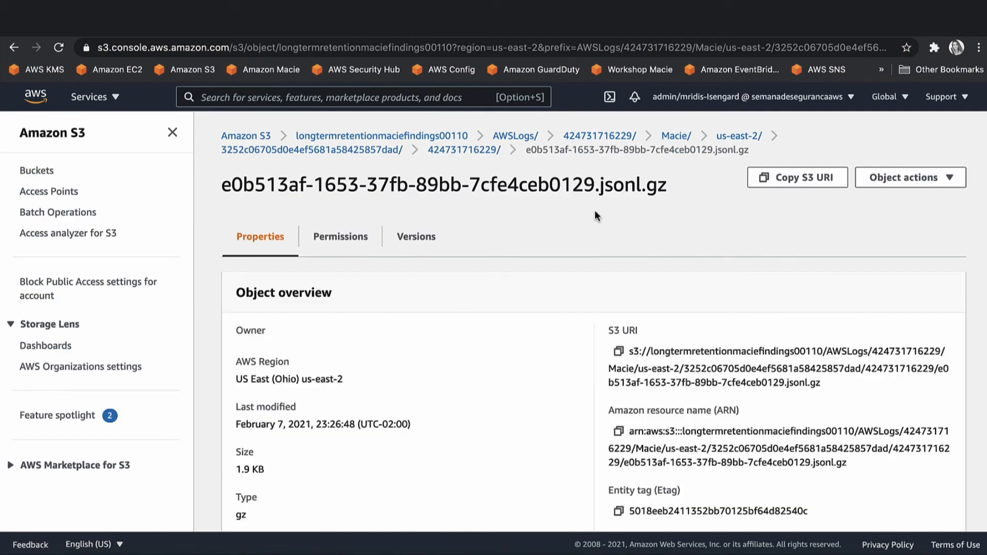
Download the e0b513af-1653-37fb-89bb-7cfe4ceb0129.jsonl.gz object via Object actions.
{"action": "scroll", "coordinate": [542, 354], "scroll_direction": "down", "scroll_amount": 9}
{"action": "scroll", "coordinate": [542, 355], "scroll_direction": "up", "scroll_amount": 9}
{"action": "left_click", "coordinate": [878, 177]}
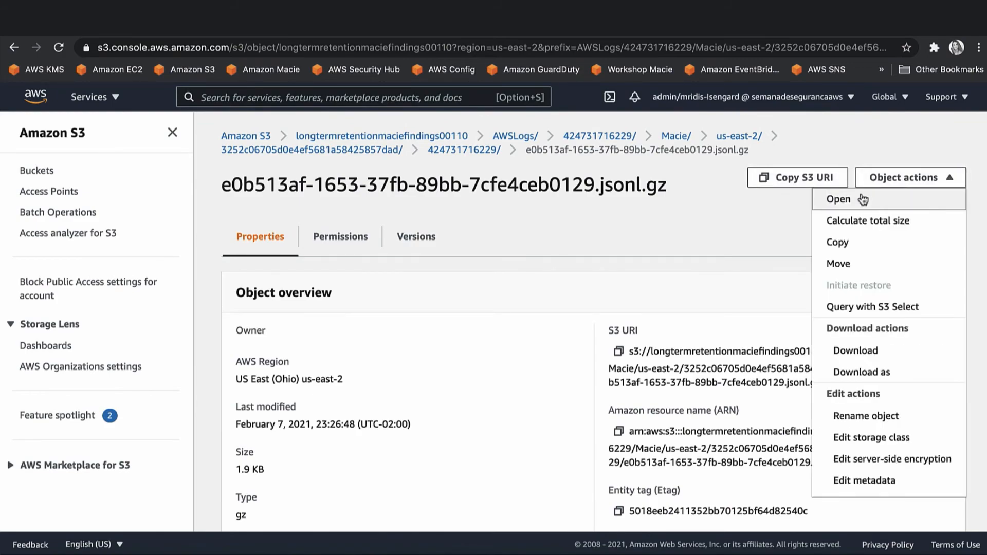
{"action": "left_click", "coordinate": [856, 352]}
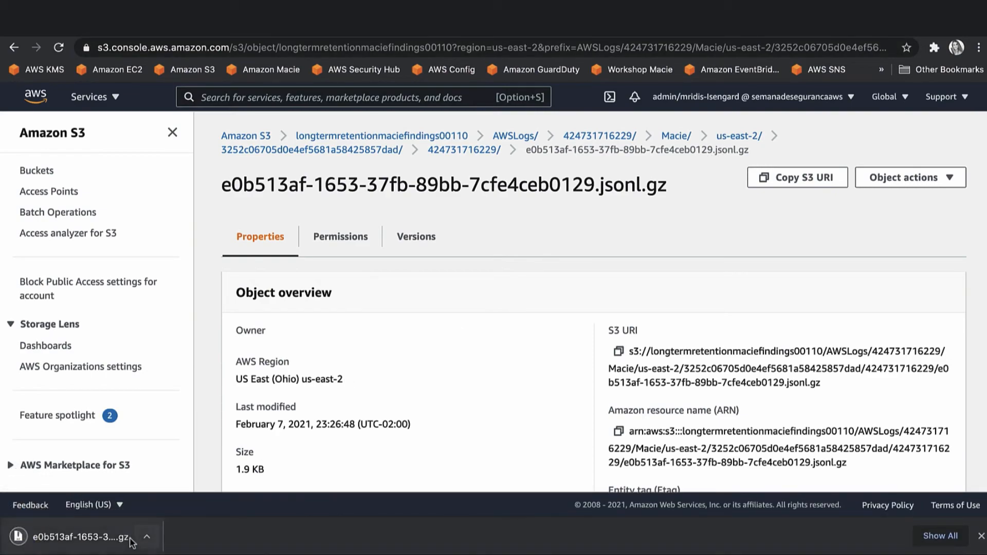
Extract the download, open the .jsonl file in TextEdit, maximise the window and select all text.
{"action": "left_click", "coordinate": [134, 537]}
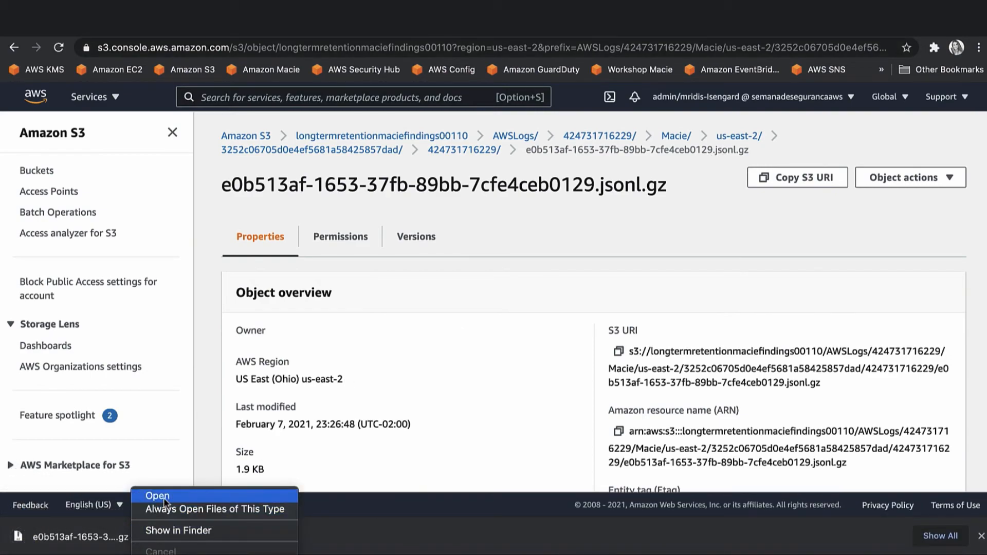
{"action": "left_click", "coordinate": [164, 498]}
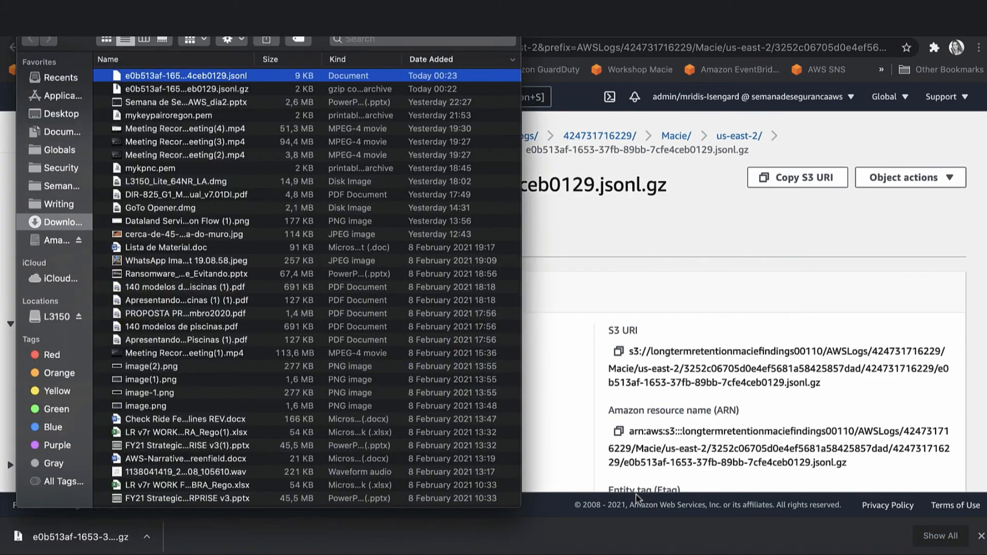
{"action": "right_click", "coordinate": [143, 75]}
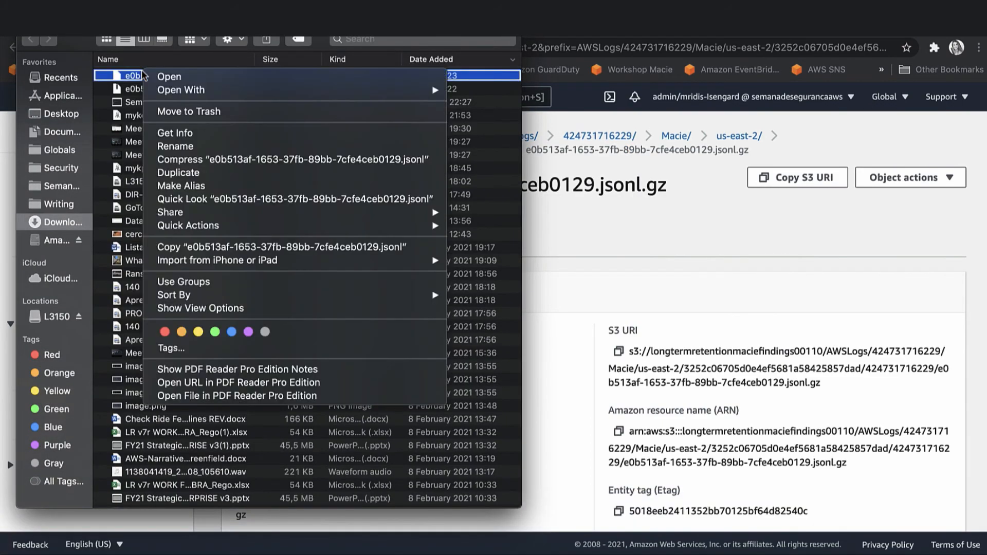
{"action": "mouse_move", "coordinate": [180, 92]}
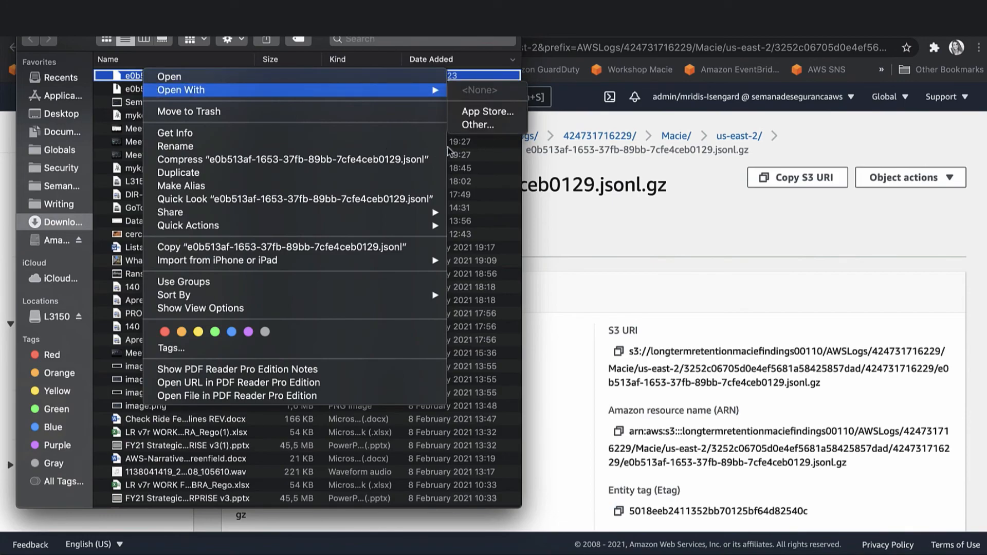
{"action": "left_click", "coordinate": [479, 125]}
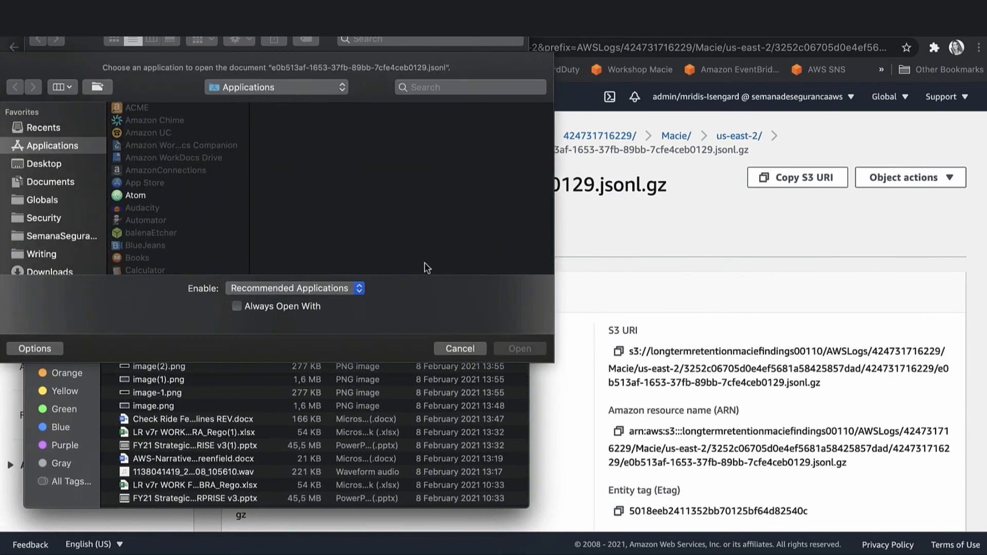
{"action": "scroll", "coordinate": [149, 189], "scroll_direction": "down", "scroll_amount": 15}
{"action": "left_click", "coordinate": [151, 181]}
{"action": "double_click", "coordinate": [151, 181]}
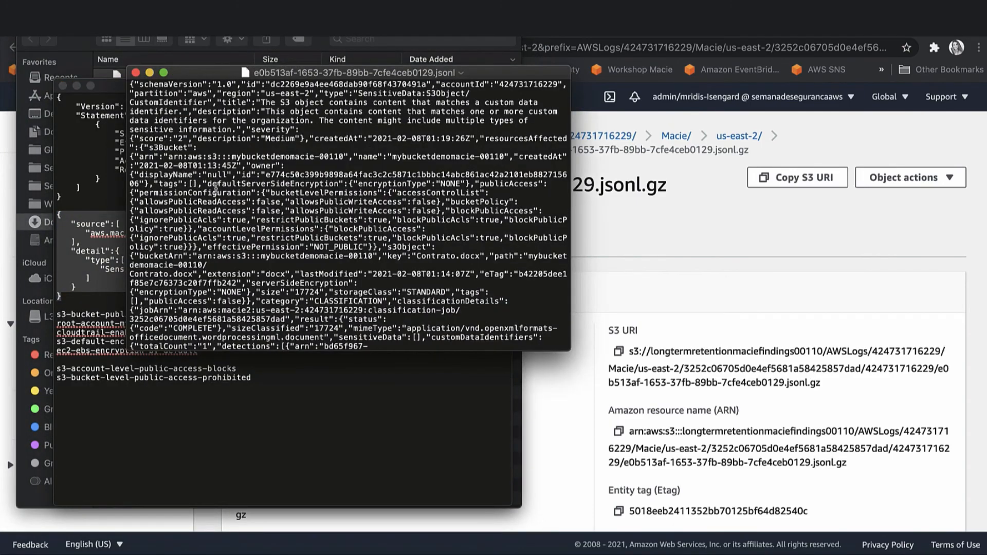
{"action": "double_click", "coordinate": [317, 67]}
{"action": "key", "text": "super+a"}
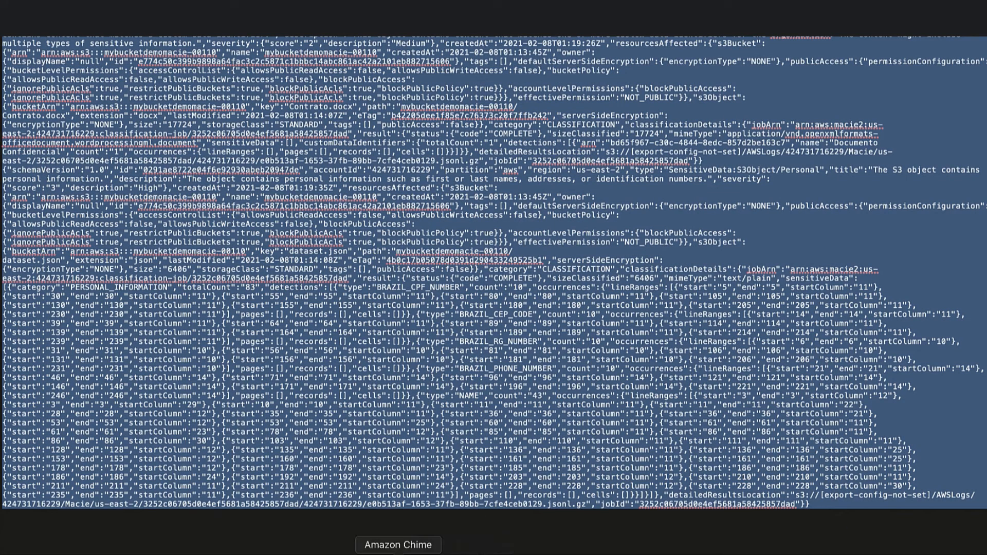
Return to the browser and reload JSON Formatter & Validator from the bookmarks overflow list.
{"action": "left_click", "coordinate": [358, 553]}
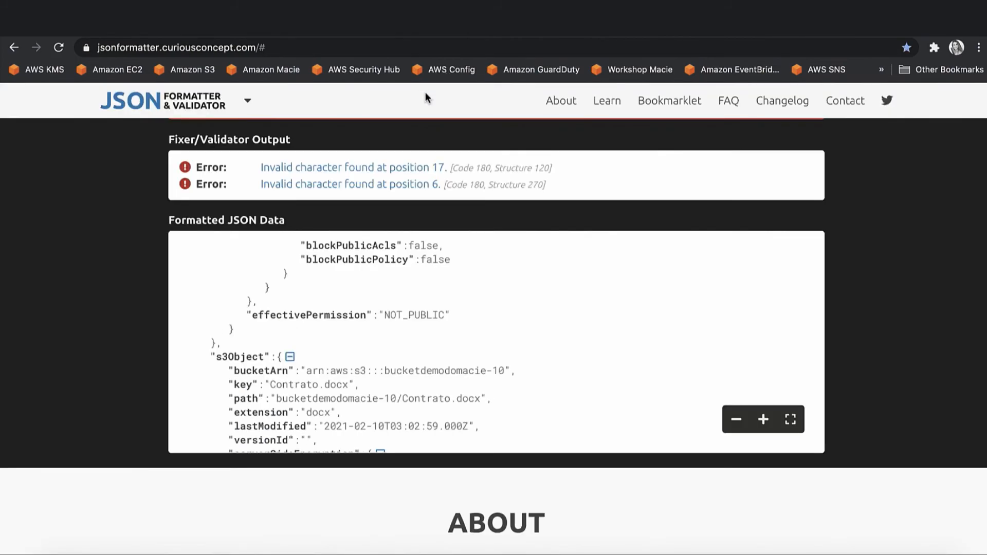
{"action": "scroll", "coordinate": [390, 255], "scroll_direction": "up", "scroll_amount": 3}
{"action": "scroll", "coordinate": [403, 204], "scroll_direction": "down", "scroll_amount": 4}
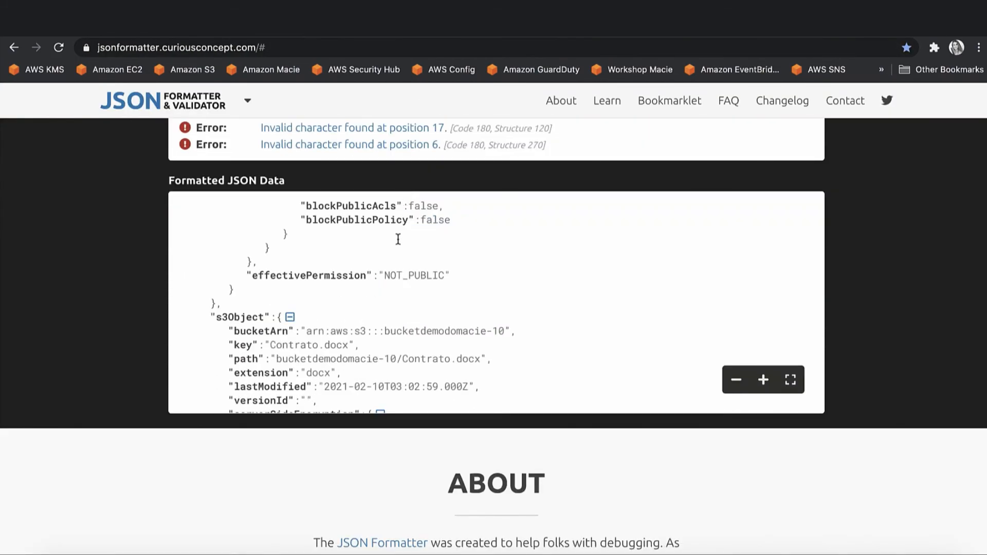
{"action": "scroll", "coordinate": [398, 240], "scroll_direction": "up", "scroll_amount": 15}
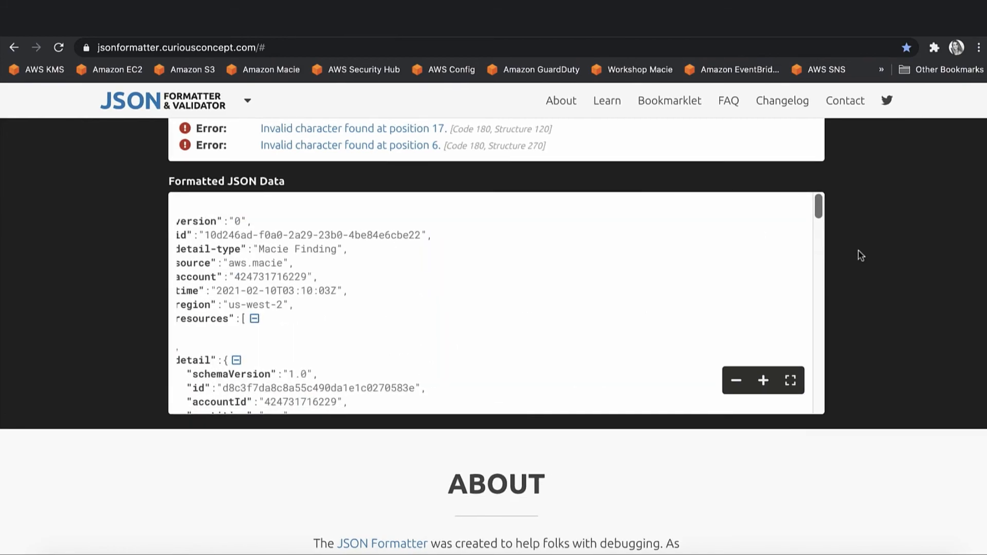
{"action": "scroll", "coordinate": [859, 252], "scroll_direction": "up", "scroll_amount": 8}
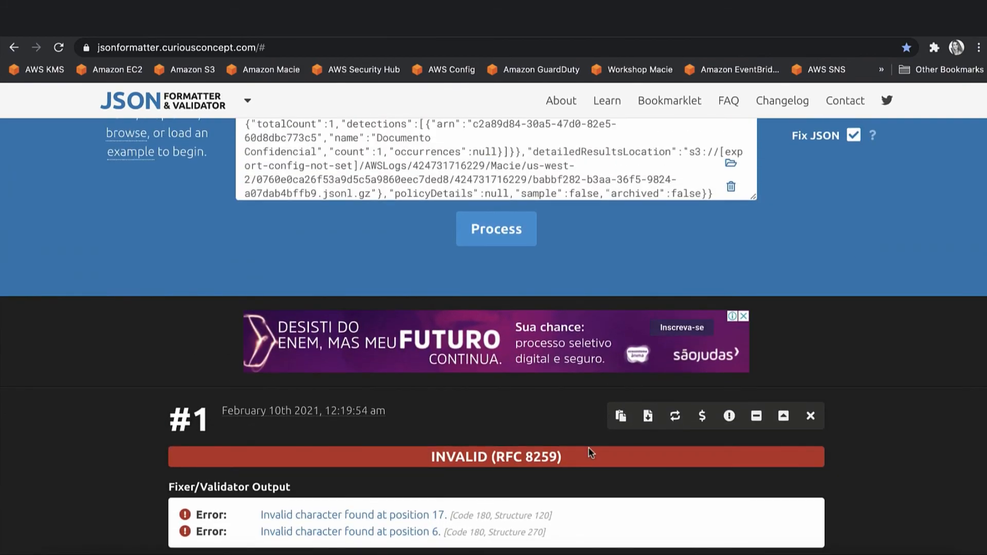
{"action": "left_click", "coordinate": [881, 70]}
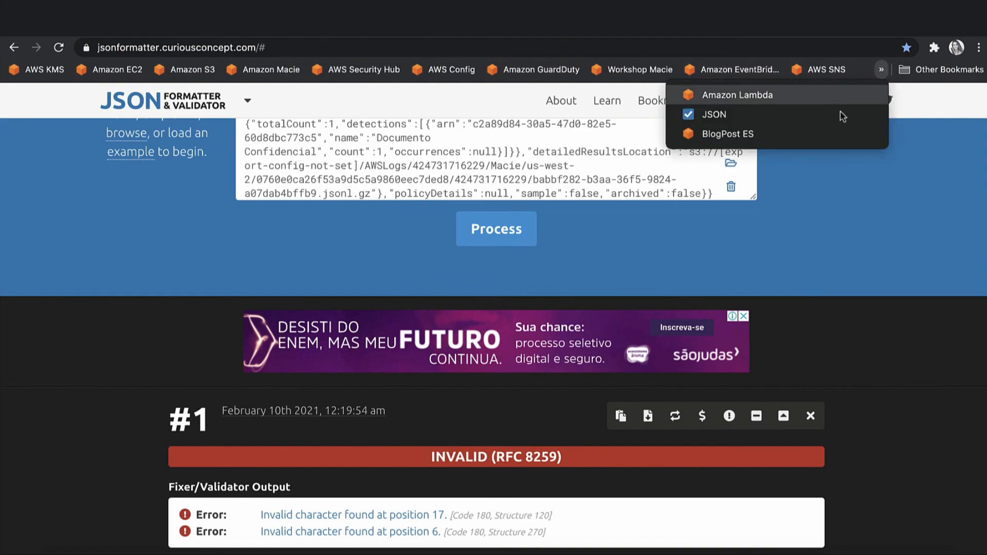
{"action": "left_click", "coordinate": [820, 116]}
Replace the JSON Data input with the copied Macie results and process it.
{"action": "key", "text": "ctrl+a"}
{"action": "key", "text": "BackSpace"}
{"action": "key", "text": "ctrl+v"}
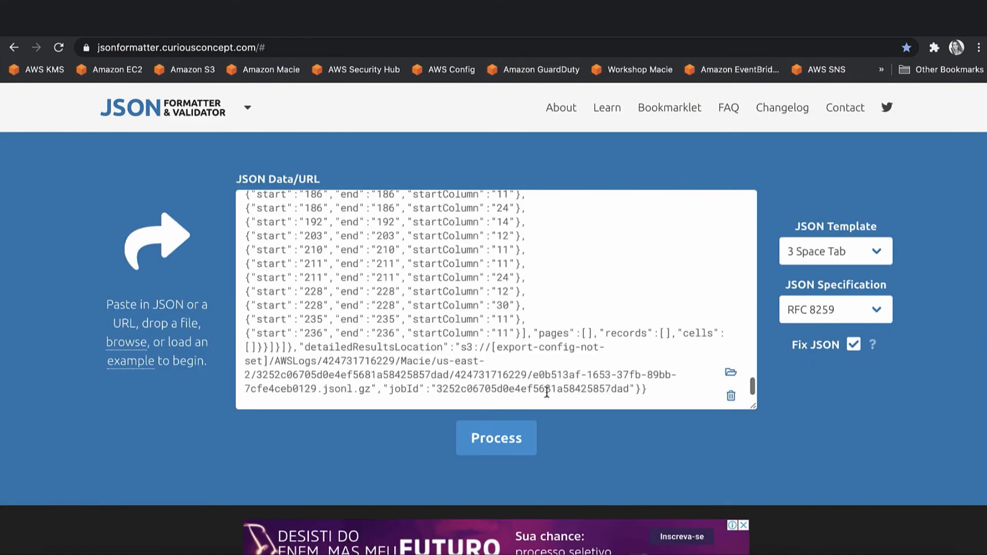
{"action": "left_click", "coordinate": [507, 449]}
Scroll through the Formatted JSON Data output to inspect the validation results.
{"action": "scroll", "coordinate": [507, 452], "scroll_direction": "down", "scroll_amount": 5}
{"action": "scroll", "coordinate": [844, 350], "scroll_direction": "down", "scroll_amount": 4}
{"action": "scroll", "coordinate": [692, 297], "scroll_direction": "down", "scroll_amount": 15}
{"action": "scroll", "coordinate": [692, 295], "scroll_direction": "down", "scroll_amount": 15}
{"action": "scroll", "coordinate": [693, 295], "scroll_direction": "right", "scroll_amount": 2}
{"action": "scroll", "coordinate": [692, 294], "scroll_direction": "right", "scroll_amount": 2}
{"action": "scroll", "coordinate": [623, 390], "scroll_direction": "right", "scroll_amount": 1}
{"action": "scroll", "coordinate": [623, 391], "scroll_direction": "right", "scroll_amount": 3}
{"action": "scroll", "coordinate": [485, 332], "scroll_direction": "left", "scroll_amount": 10}
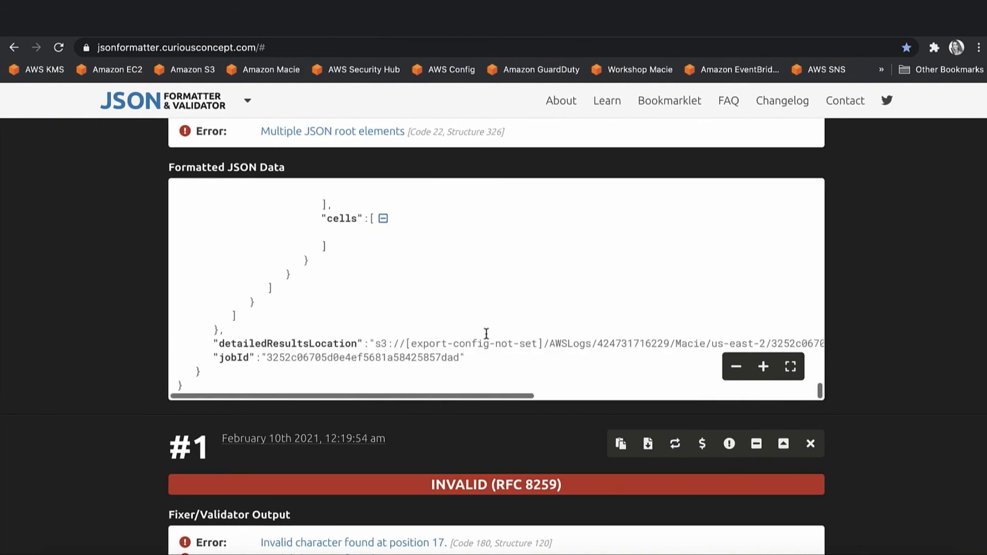
{"action": "scroll", "coordinate": [486, 335], "scroll_direction": "up", "scroll_amount": 20}
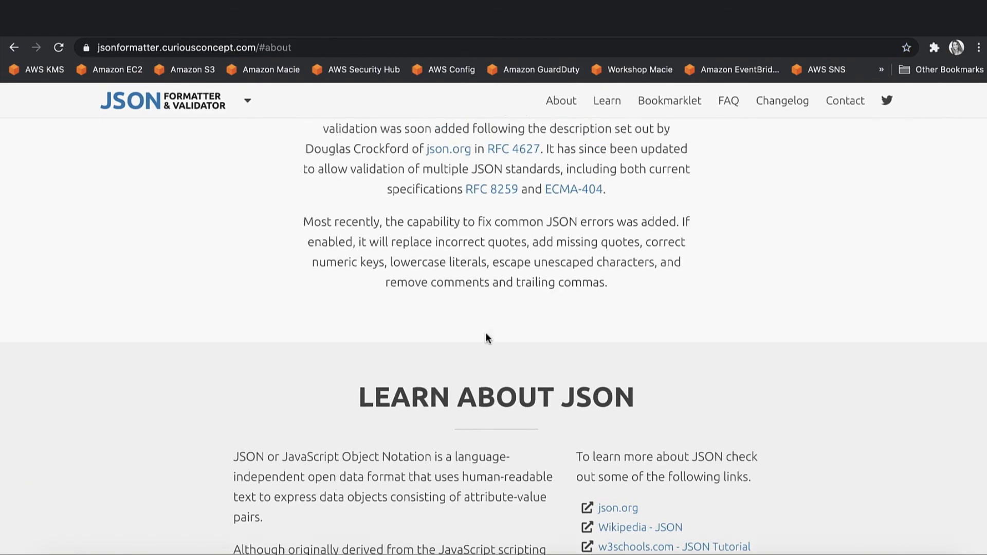
{"action": "scroll", "coordinate": [487, 334], "scroll_direction": "up", "scroll_amount": 13}
{"action": "scroll", "coordinate": [477, 344], "scroll_direction": "down", "scroll_amount": 5}
{"action": "scroll", "coordinate": [476, 343], "scroll_direction": "up", "scroll_amount": 5}
{"action": "scroll", "coordinate": [476, 344], "scroll_direction": "down", "scroll_amount": 3}
{"action": "scroll", "coordinate": [477, 343], "scroll_direction": "right", "scroll_amount": 5}
{"action": "scroll", "coordinate": [473, 345], "scroll_direction": "left", "scroll_amount": 10}
{"action": "scroll", "coordinate": [473, 340], "scroll_direction": "down", "scroll_amount": 2}
{"action": "scroll", "coordinate": [472, 328], "scroll_direction": "up", "scroll_amount": 6}
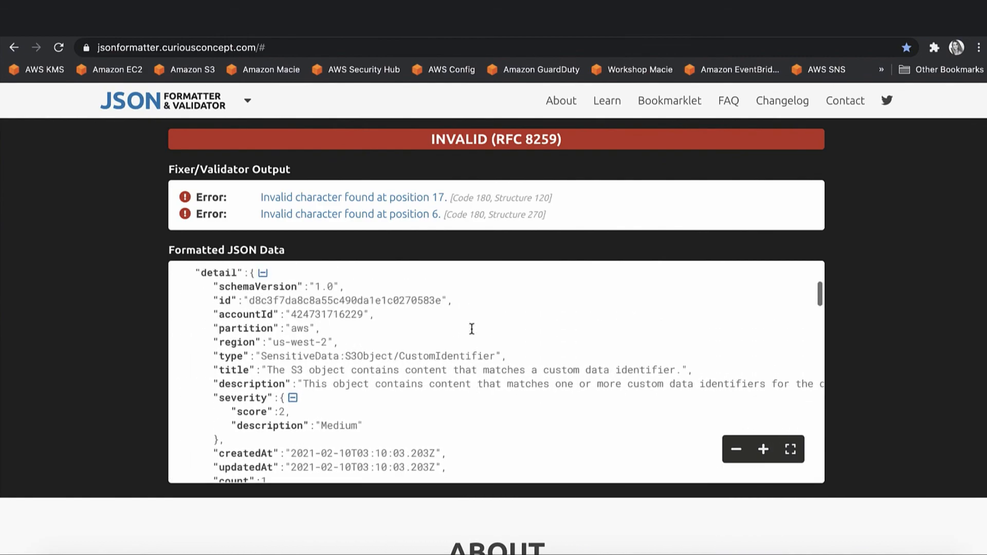
{"action": "scroll", "coordinate": [472, 328], "scroll_direction": "down", "scroll_amount": 3}
{"action": "scroll", "coordinate": [472, 329], "scroll_direction": "down", "scroll_amount": 15}
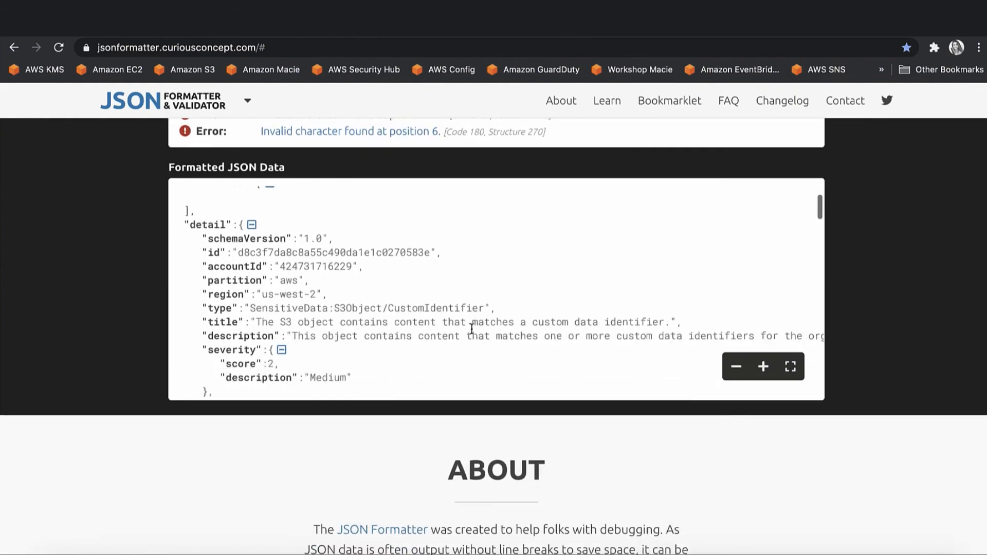
{"action": "scroll", "coordinate": [472, 329], "scroll_direction": "down", "scroll_amount": 10}
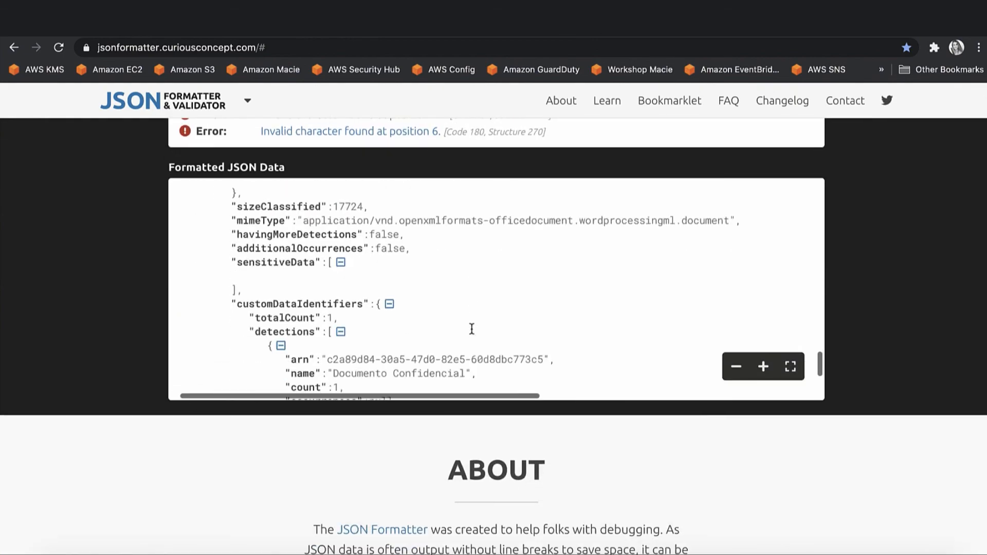